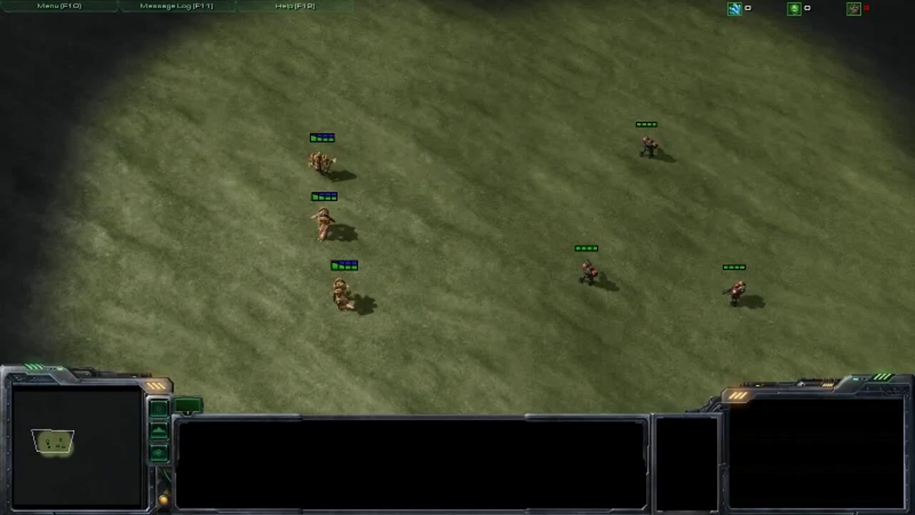
# Step: Select the right-hand Marine and move it back and forth to several spots
pyautogui.click(588, 272)
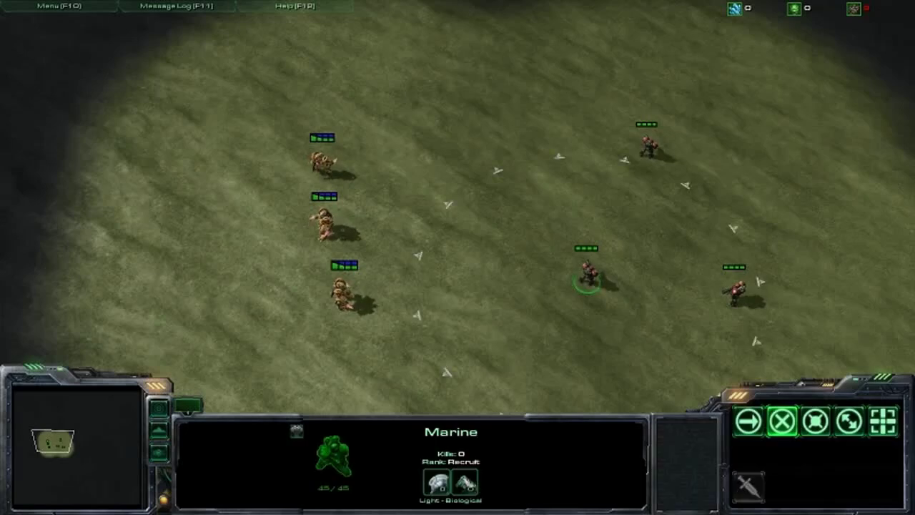
pyautogui.rightClick(558, 192)
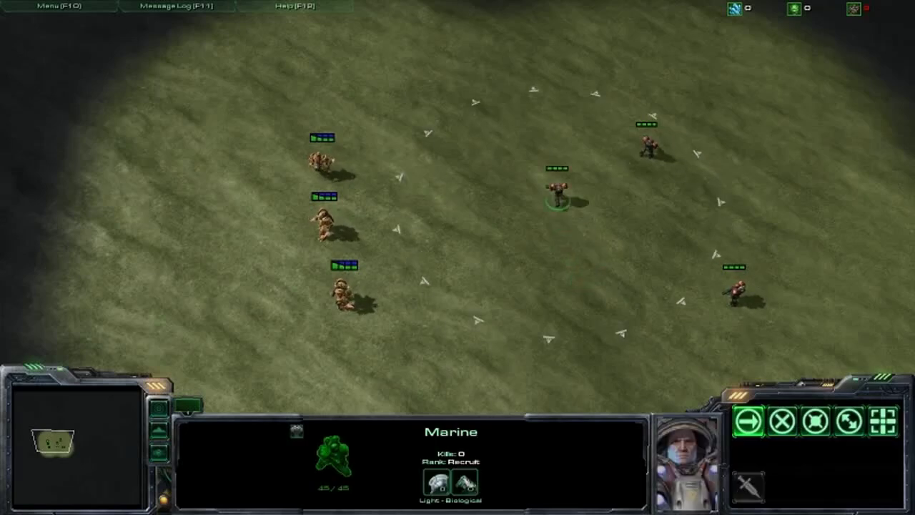
pyautogui.rightClick(613, 212)
pyautogui.rightClick(552, 229)
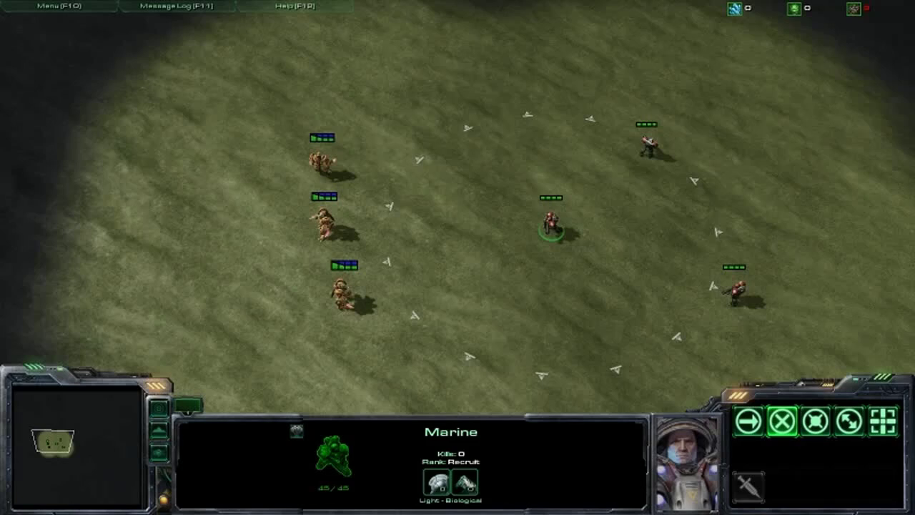
pyautogui.rightClick(613, 239)
# Step: Send a Zealot toward the middle and move another Marine west across the map
pyautogui.click(341, 290)
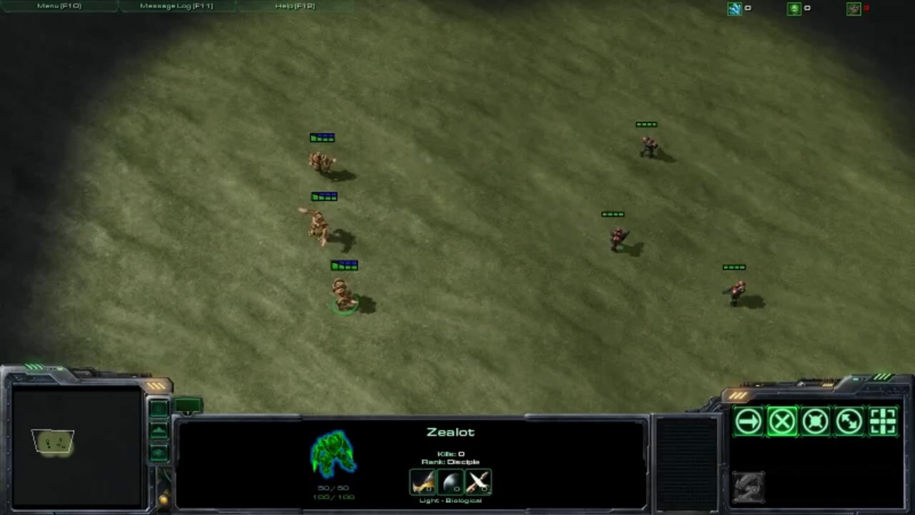
pyautogui.rightClick(425, 198)
pyautogui.click(615, 237)
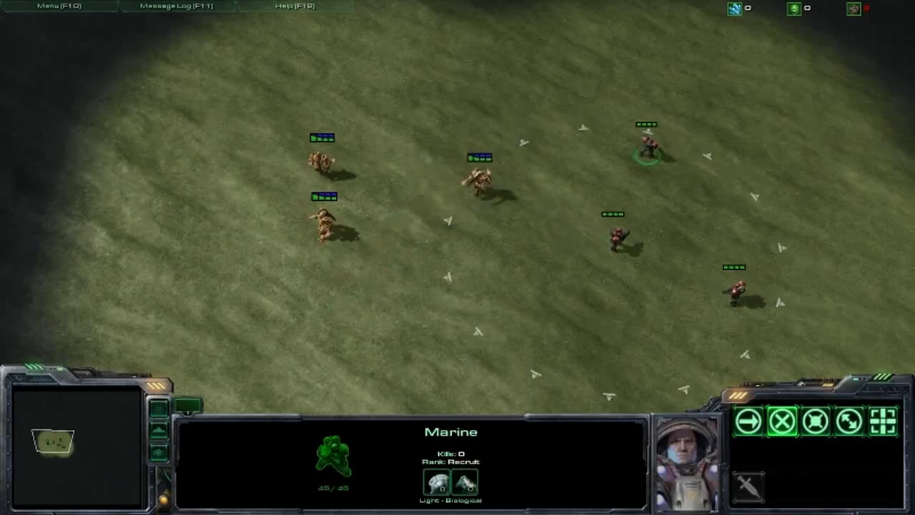
pyautogui.click(735, 292)
pyautogui.rightClick(577, 284)
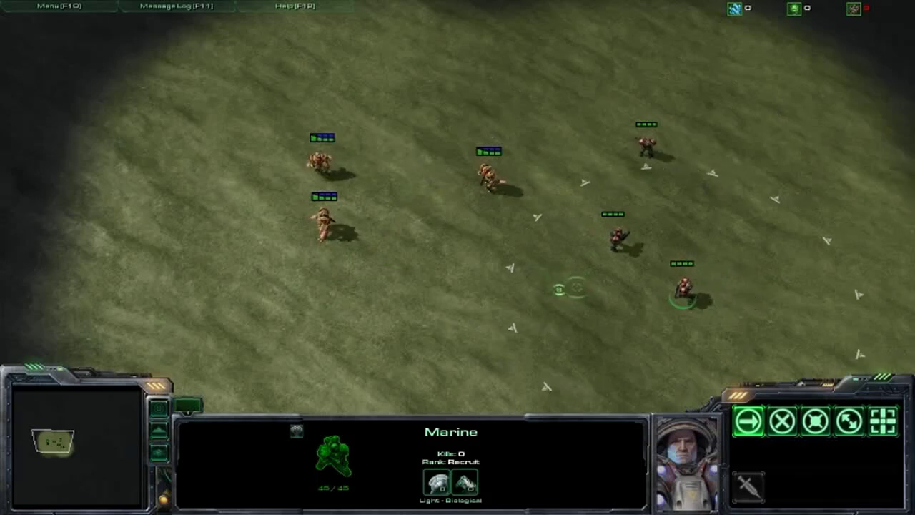
pyautogui.rightClick(551, 153)
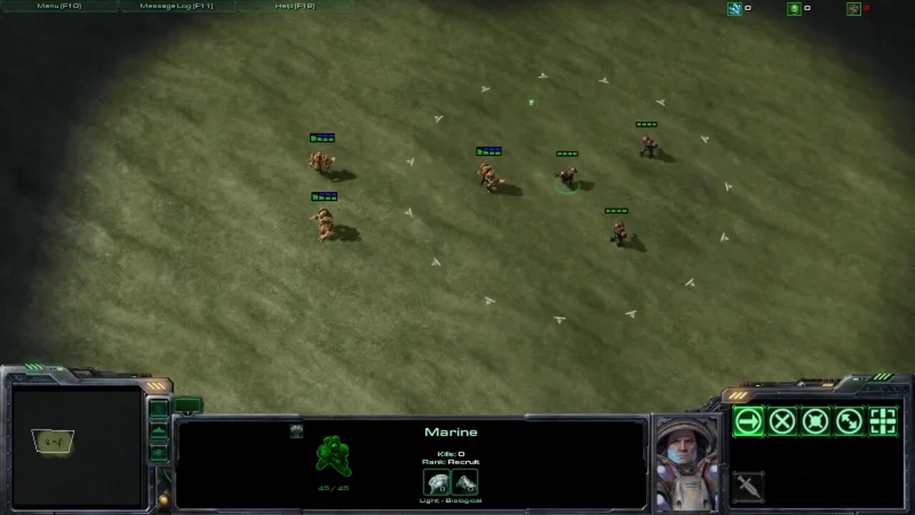
pyautogui.rightClick(411, 127)
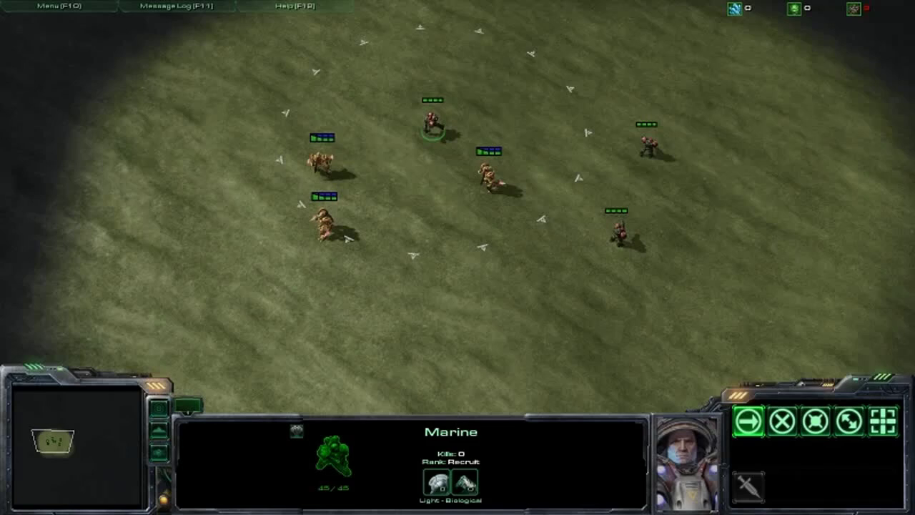
# Step: Move the top-right Marine through several spots toward the centre, then stop it
pyautogui.click(489, 175)
pyautogui.click(617, 233)
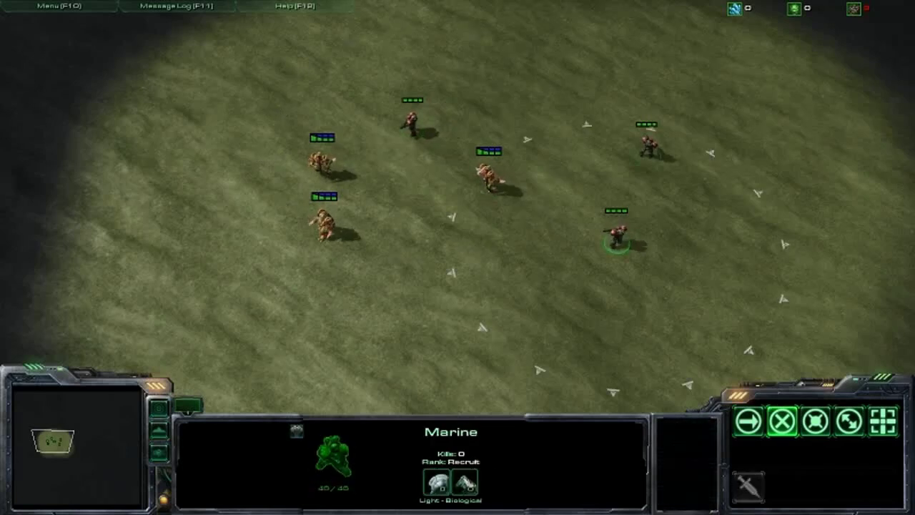
pyautogui.click(647, 147)
pyautogui.rightClick(576, 163)
pyautogui.rightClick(522, 106)
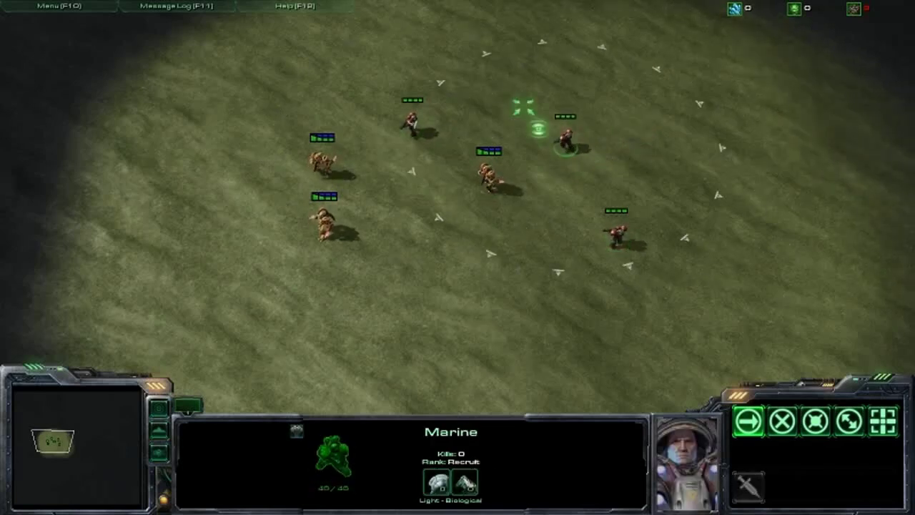
pyautogui.rightClick(420, 186)
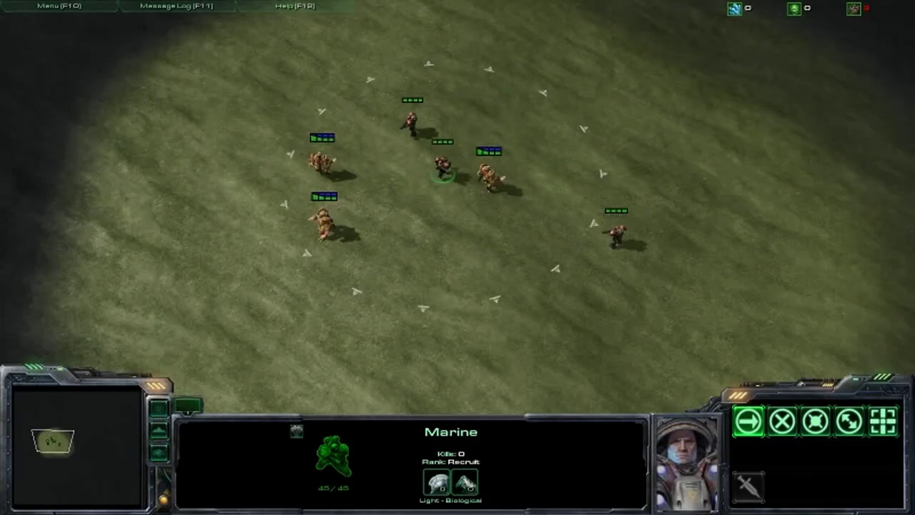
pyautogui.rightClick(518, 221)
pyautogui.press('s')
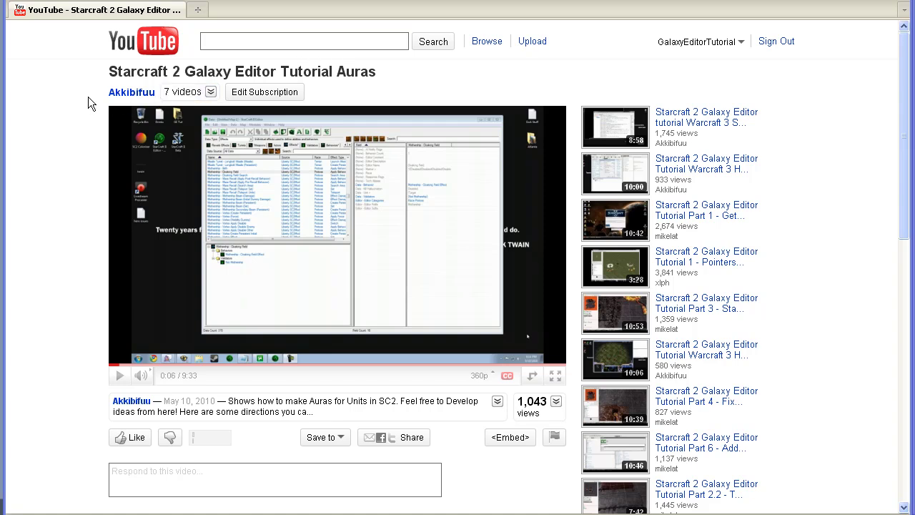
# Step: Highlight the uploader's channel name on the Auras tutorial page, then clear the highlight
pyautogui.moveTo(101, 96); pyautogui.dragTo(157, 98)
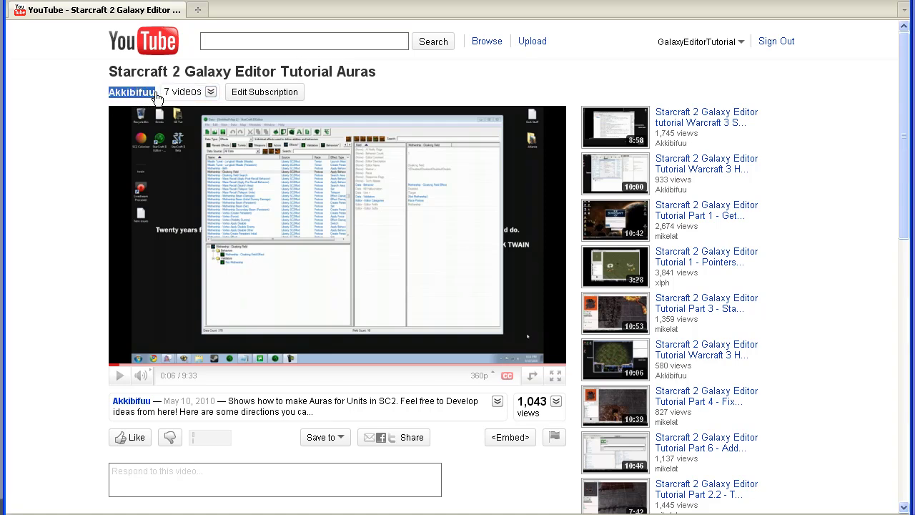
pyautogui.click(55, 91)
# Step: Open the uploader's channel, show all Uploads, and scroll through the tutorial list
pyautogui.click(125, 93)
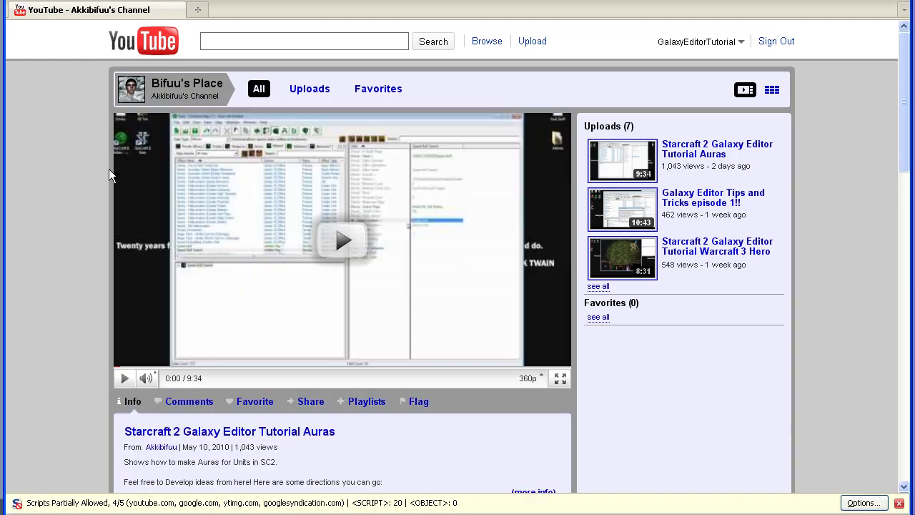
pyautogui.click(598, 286)
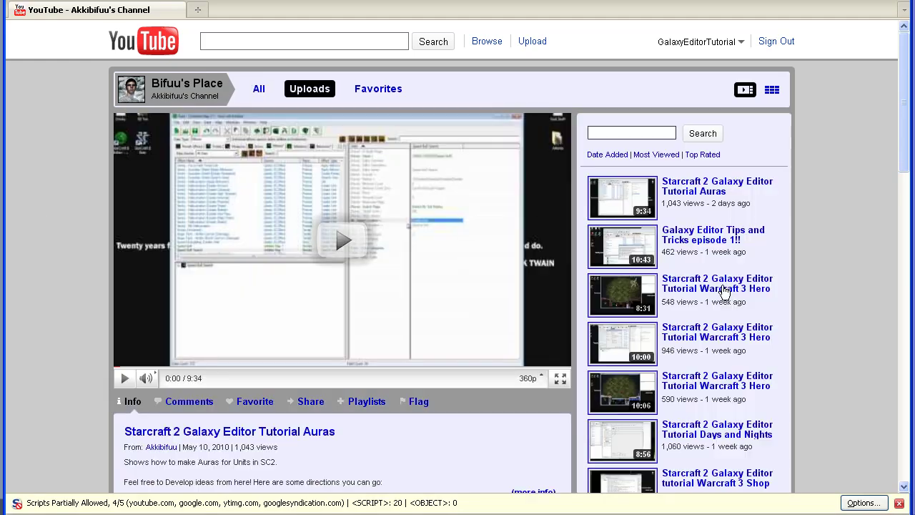
pyautogui.scroll(-6, 724, 290)
pyautogui.scroll(4, 730, 234)
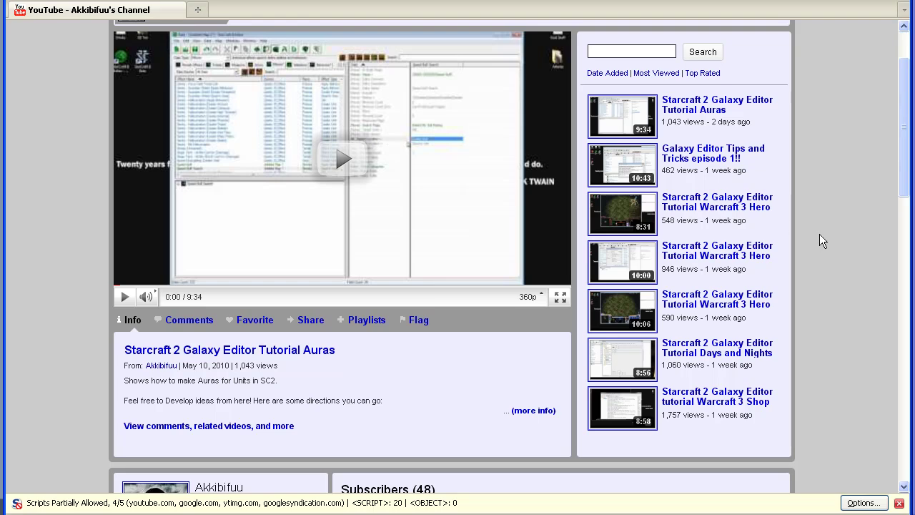
pyautogui.scroll(2, 820, 233)
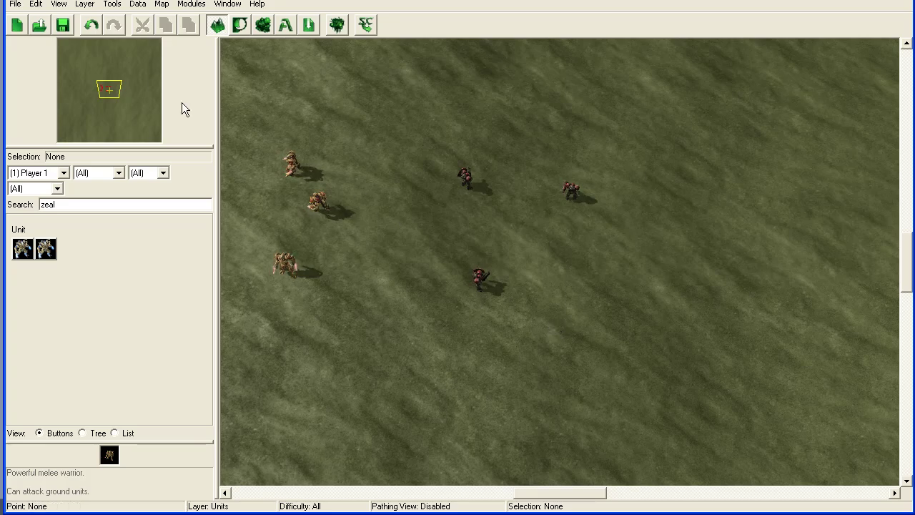
# Step: Pan the map slightly, open the Data Editor with F7, and expand the Data Type list
pyautogui.moveTo(115, 96); pyautogui.dragTo(105, 89)
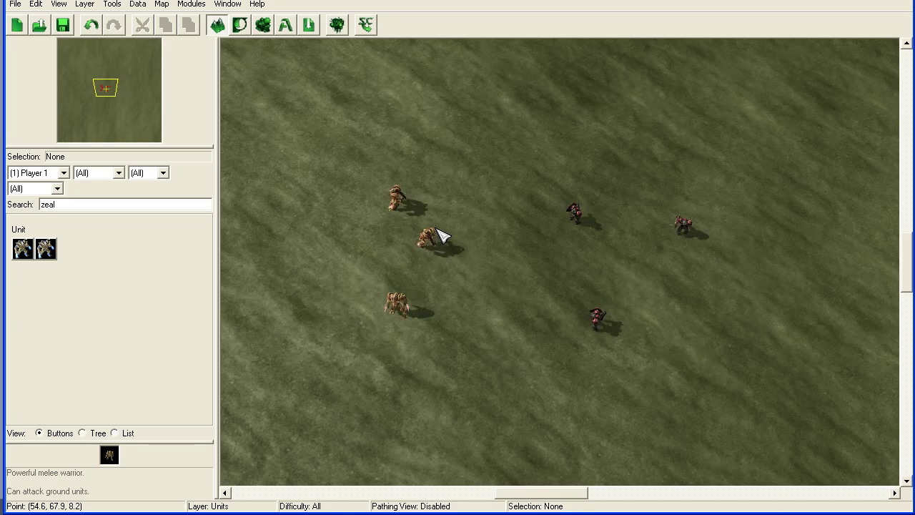
pyautogui.press('F7')
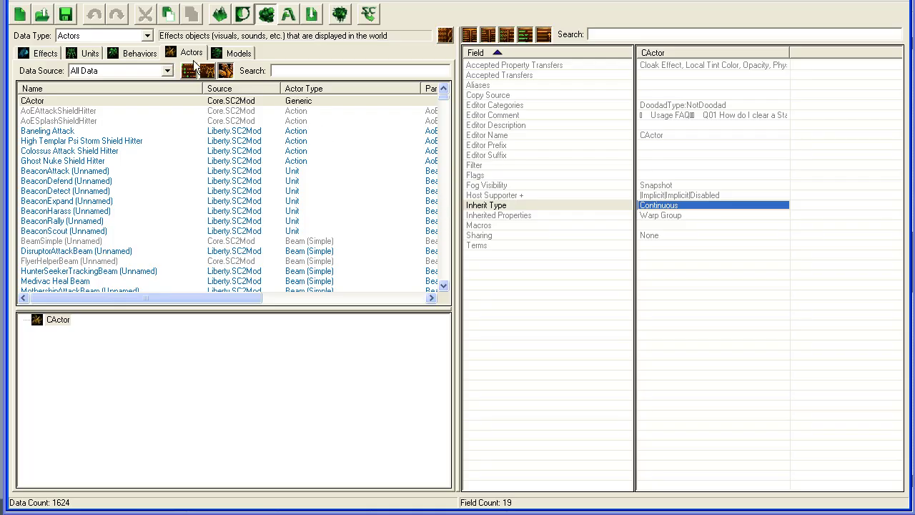
pyautogui.click(125, 35)
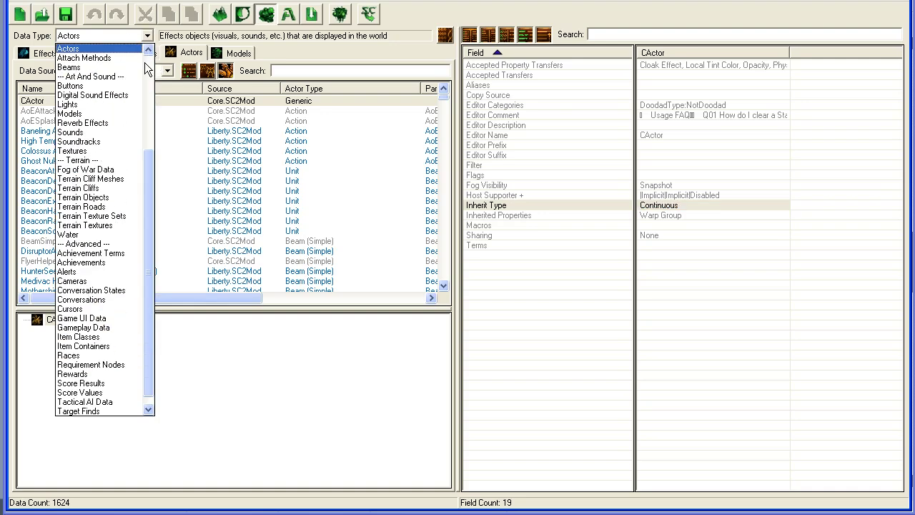
# Step: Create a new Buff behavior named 'Marine Range Indicator' in the Behaviors list
pyautogui.click(116, 65)
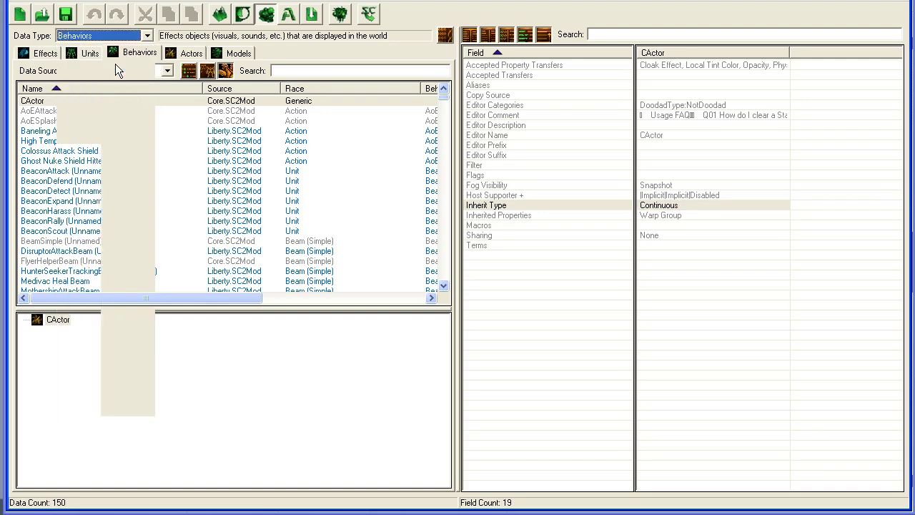
pyautogui.rightClick(175, 132)
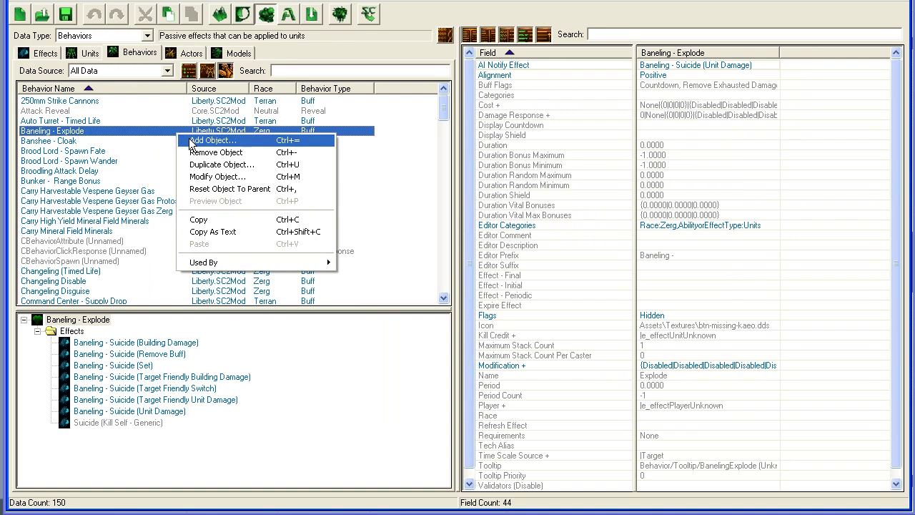
pyautogui.click(192, 141)
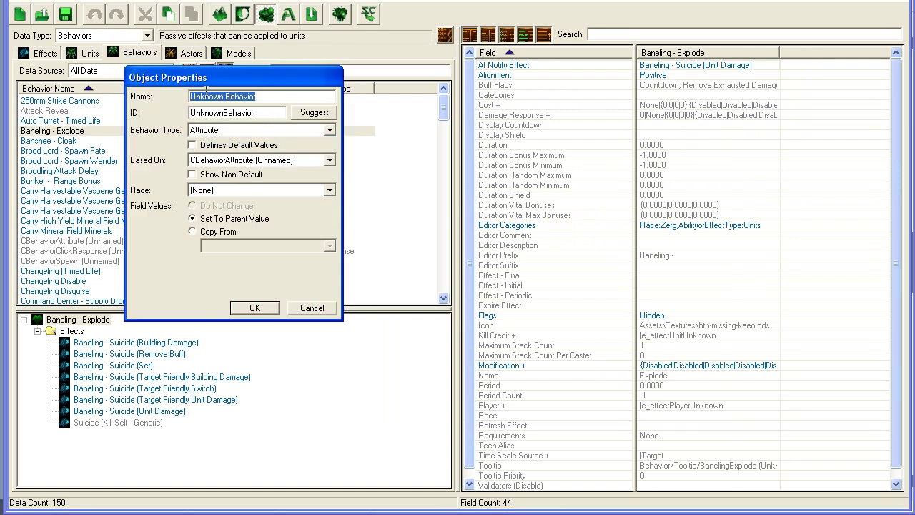
pyautogui.moveTo(215, 77); pyautogui.dragTo(445, 120)
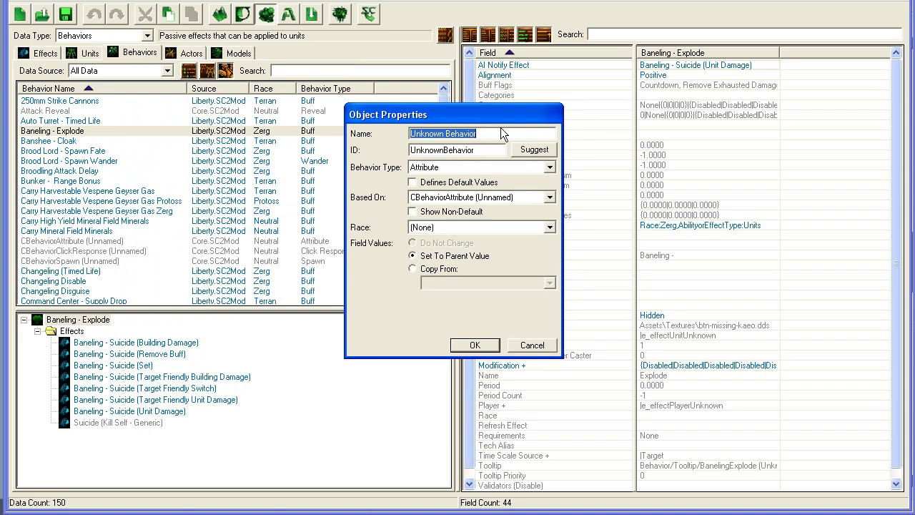
pyautogui.write('Marin')
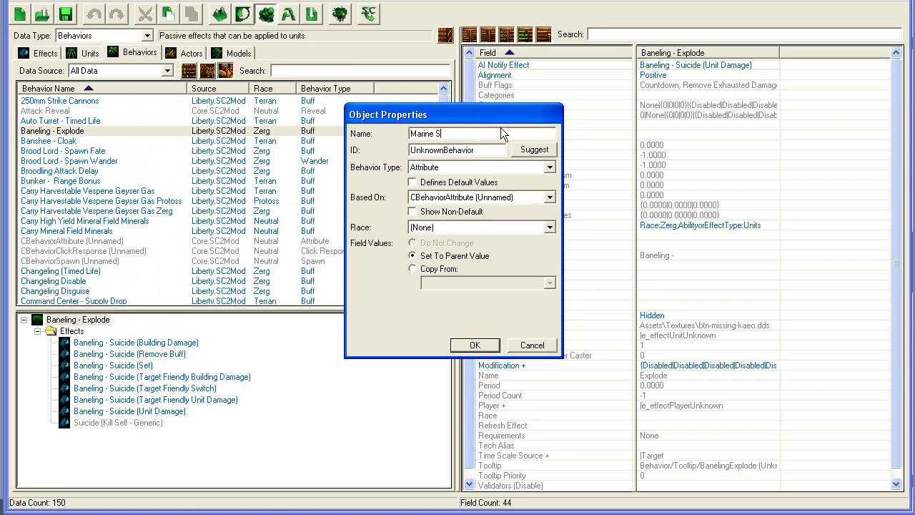
pyautogui.write('e Range Indicator')
pyautogui.click(534, 150)
pyautogui.click(515, 168)
pyautogui.click(516, 189)
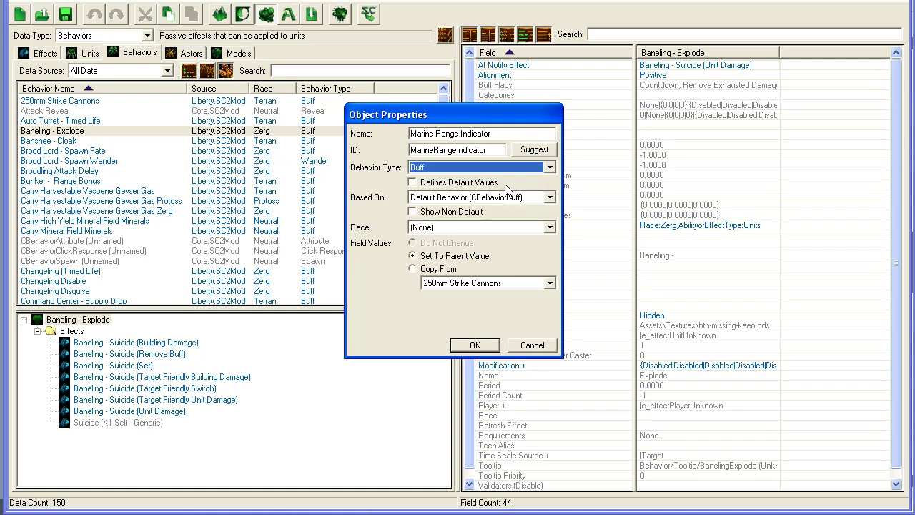
pyautogui.click(478, 345)
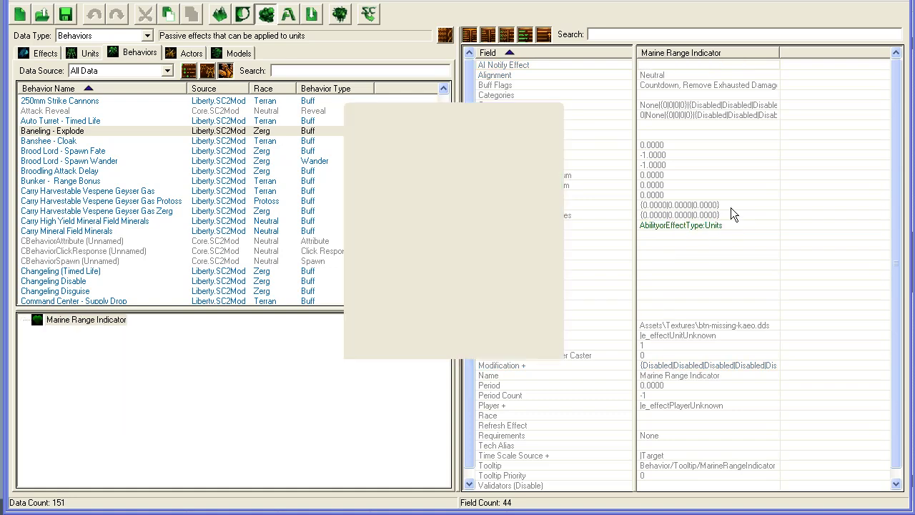
# Step: Browse the new behavior's fields and select Effect - Final
pyautogui.click(702, 78)
pyautogui.scroll(-1, 734, 168)
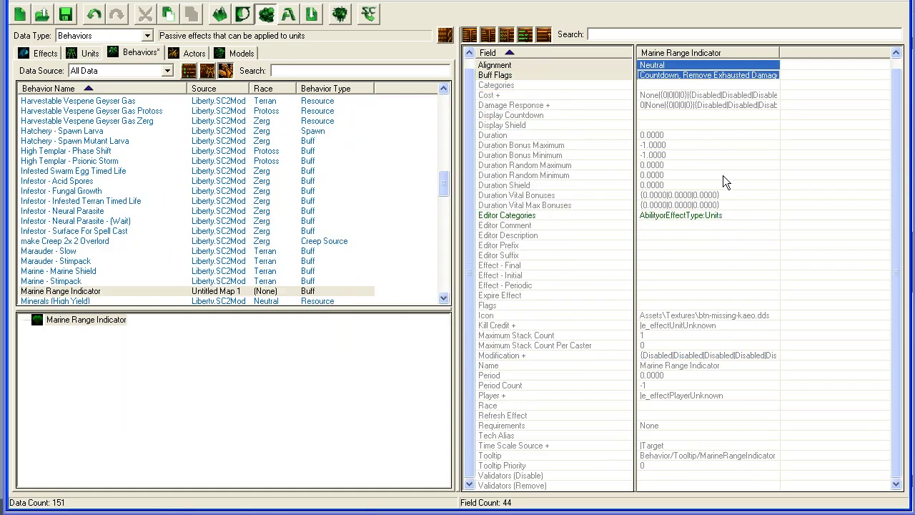
pyautogui.scroll(1, 723, 308)
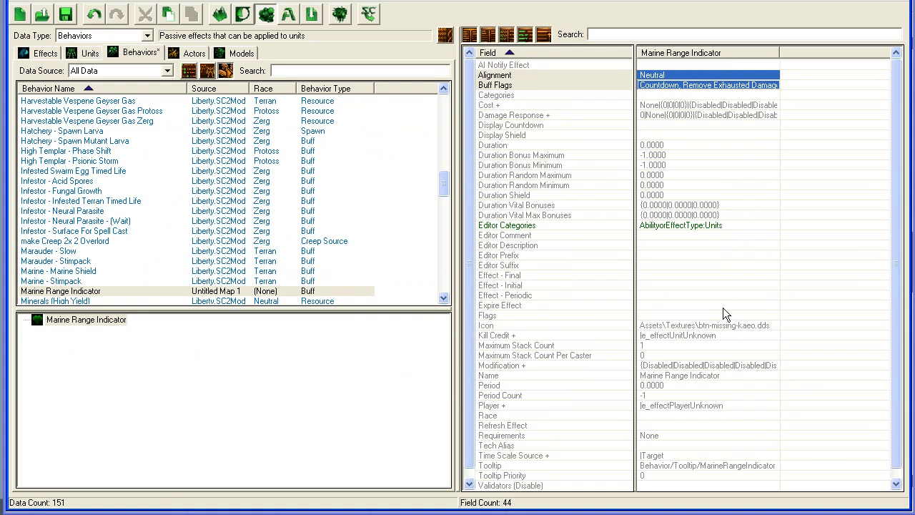
pyautogui.click(722, 276)
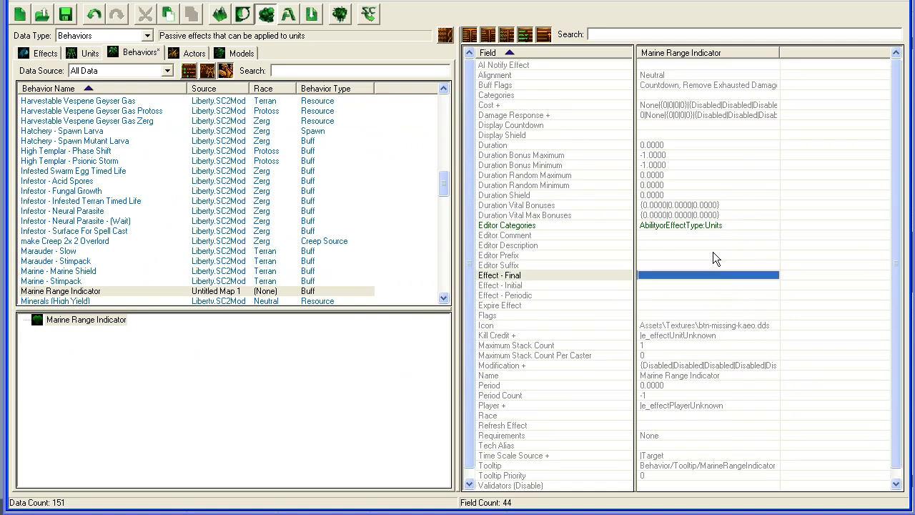
# Step: Filter the Actors list by 'siege' and show SiegeTankSiegedRange (Unnamed)'s fields
pyautogui.click(91, 53)
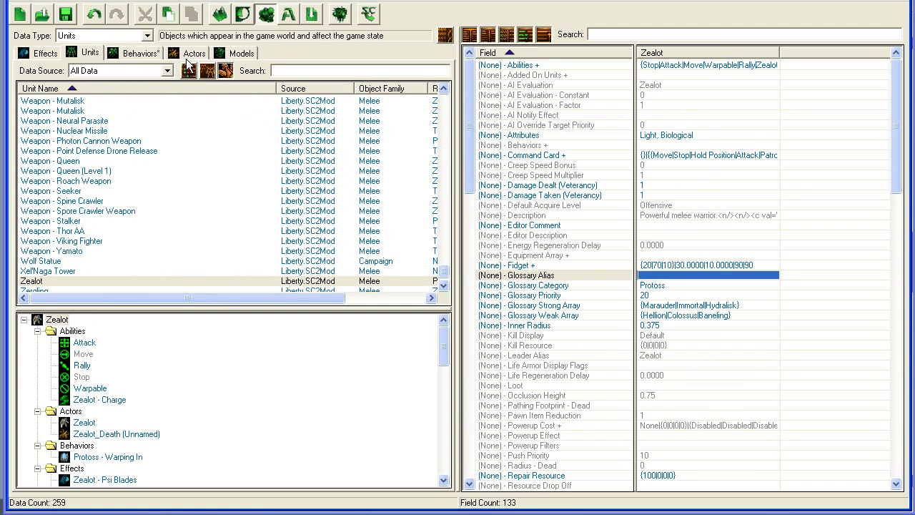
pyautogui.click(193, 54)
pyautogui.click(276, 72)
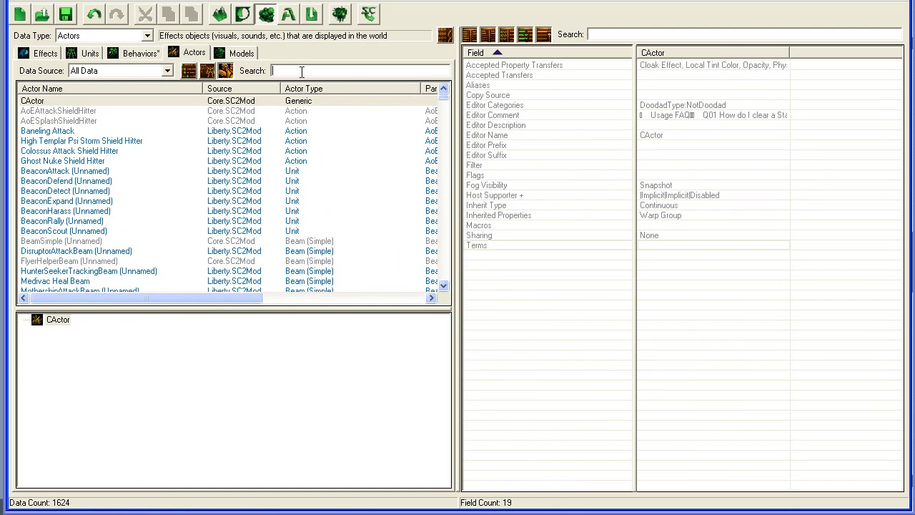
pyautogui.write('siege')
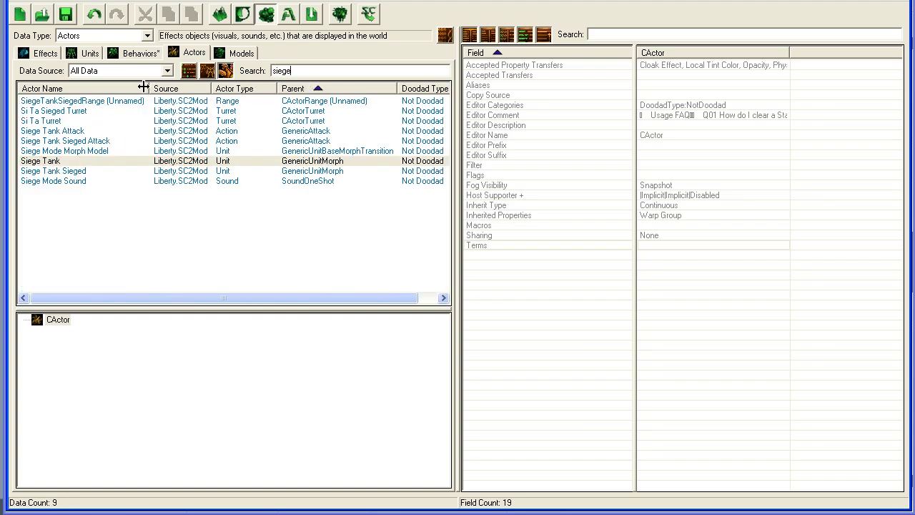
pyautogui.click(101, 105)
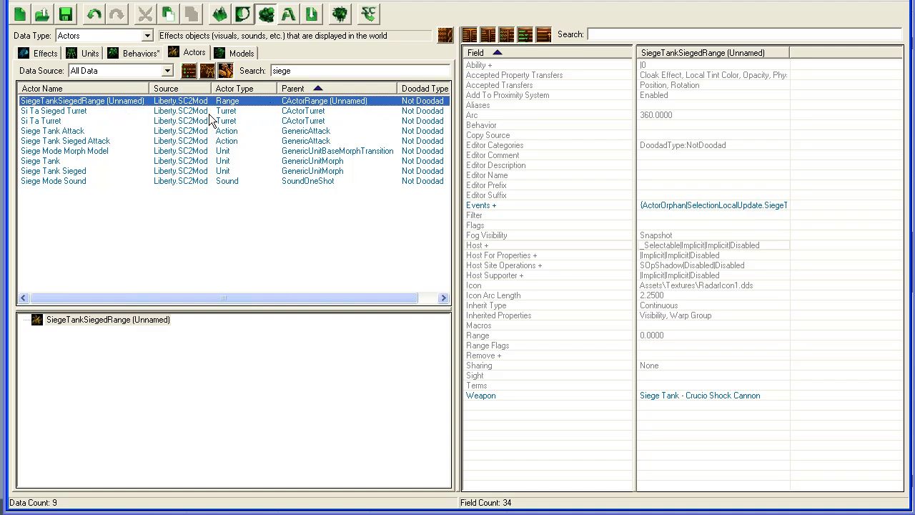
# Step: Start a new Range actor named 'Marine Weapon Range' with a matching ID
pyautogui.rightClick(213, 215)
pyautogui.click(244, 220)
pyautogui.moveTo(267, 70); pyautogui.dragTo(443, 127)
pyautogui.write('MarineW')
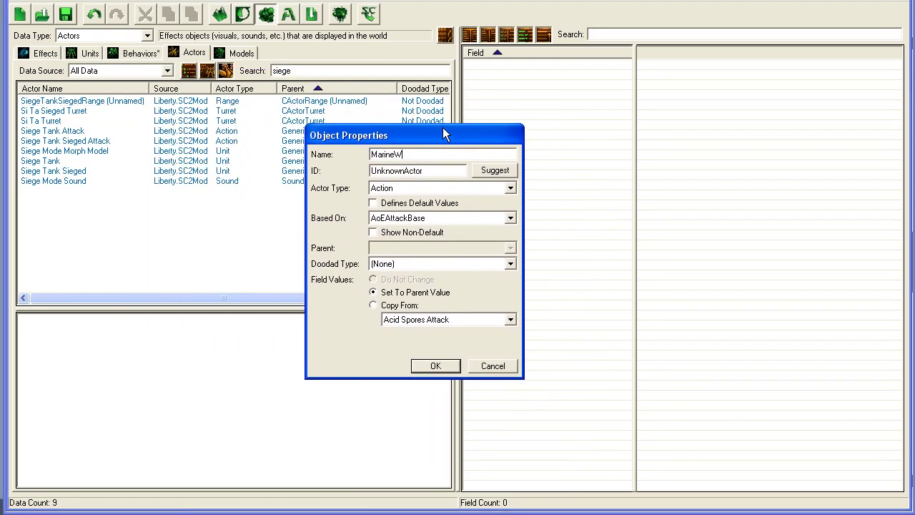
pyautogui.write('eaponRange')
pyautogui.click(477, 174)
pyautogui.click(395, 154)
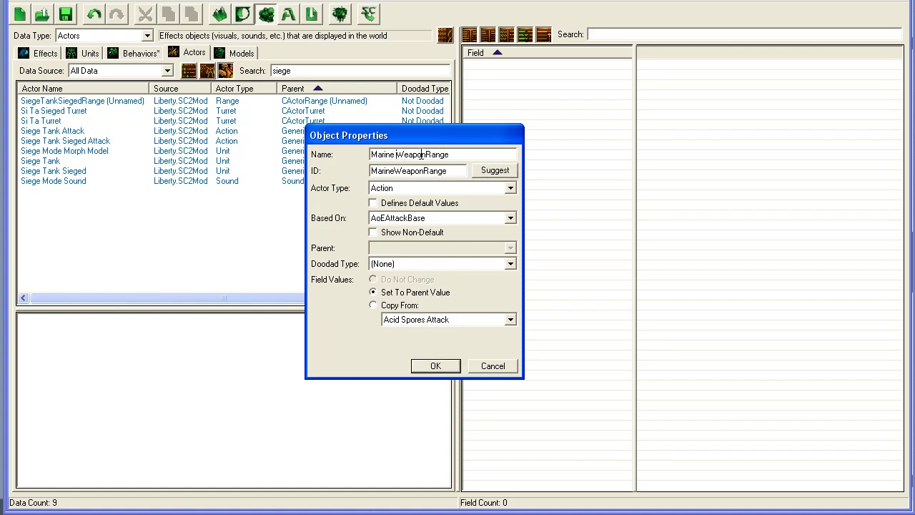
pyautogui.click(427, 154)
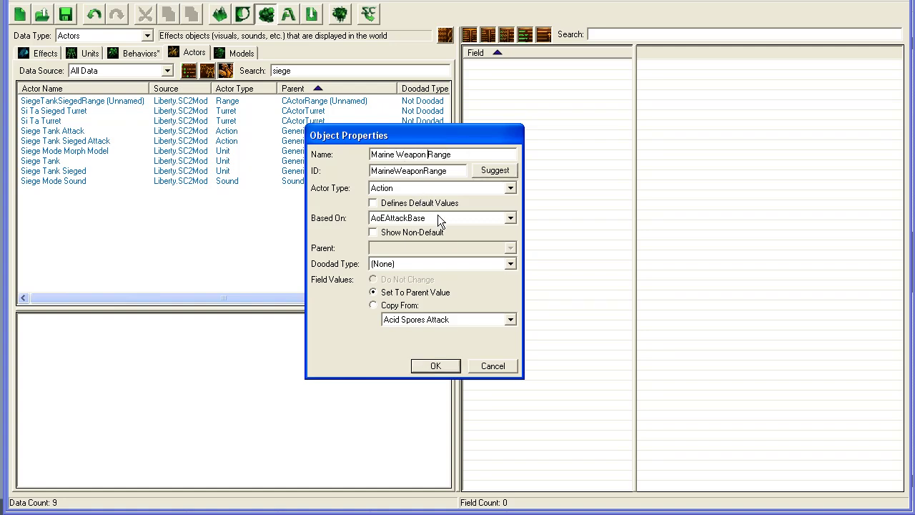
pyautogui.click(412, 188)
pyautogui.press('r')
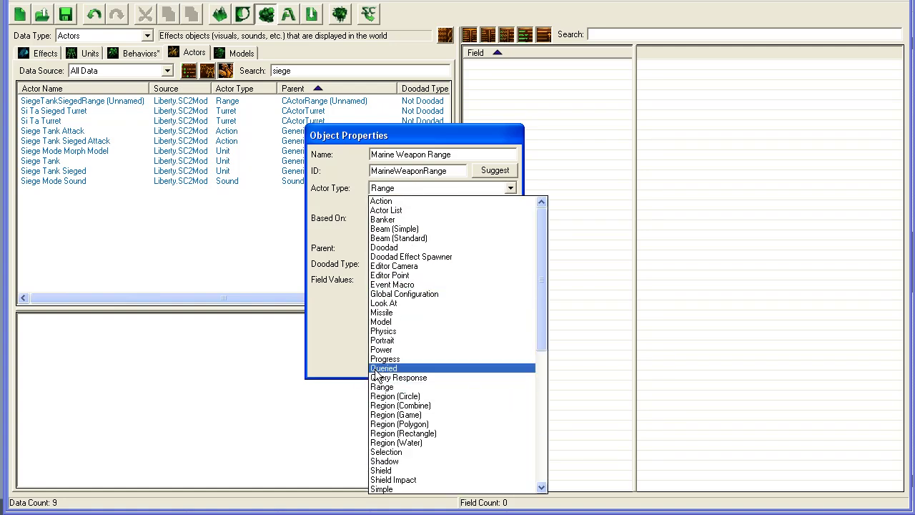
pyautogui.click(386, 387)
# Step: Base it on CActorRange, copy values from SiegeTankSiegedRange (Unnamed), and create it
pyautogui.click(437, 213)
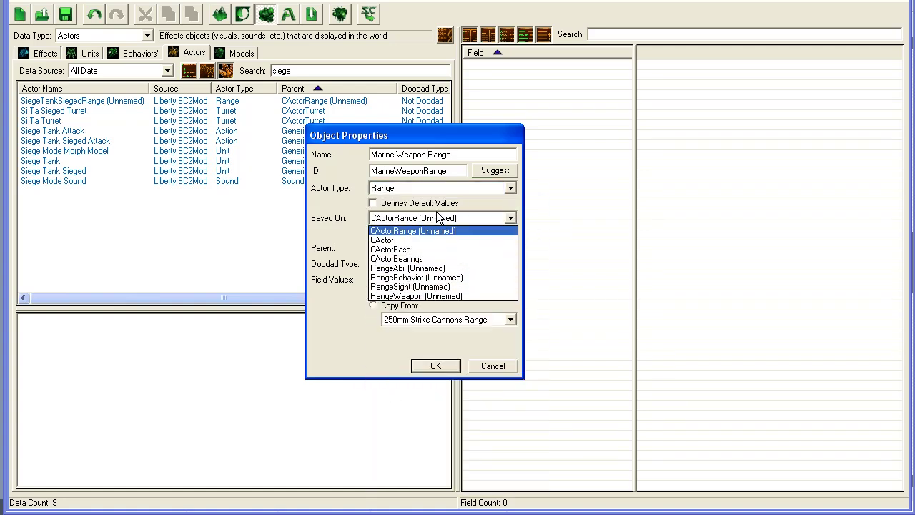
pyautogui.click(350, 137)
pyautogui.click(395, 307)
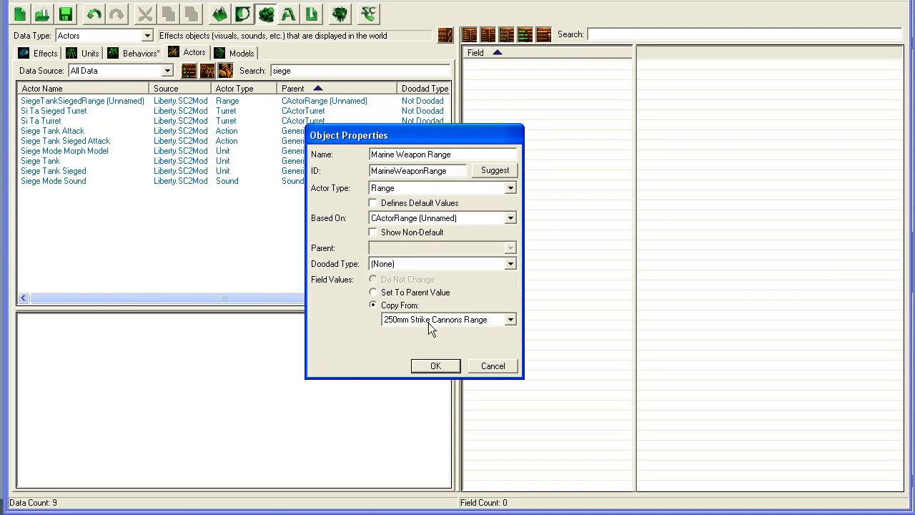
pyautogui.click(429, 322)
pyautogui.click(428, 323)
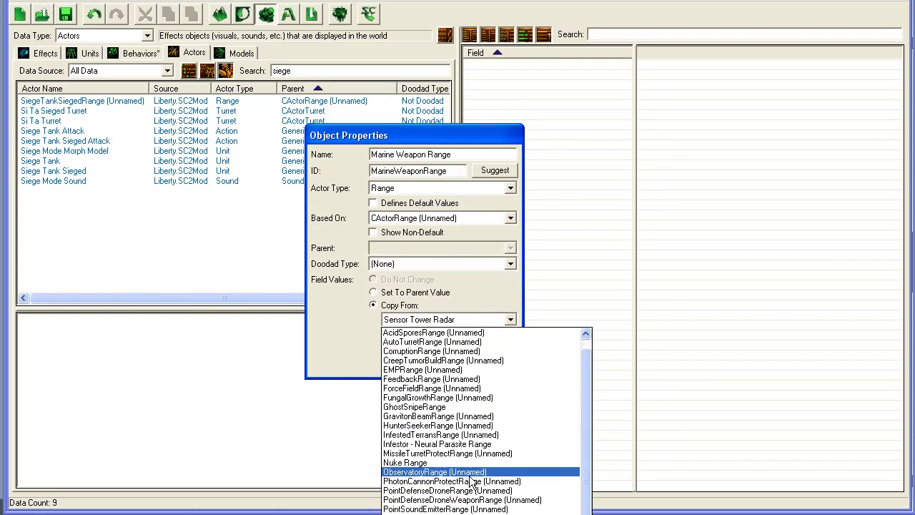
pyautogui.click(443, 511)
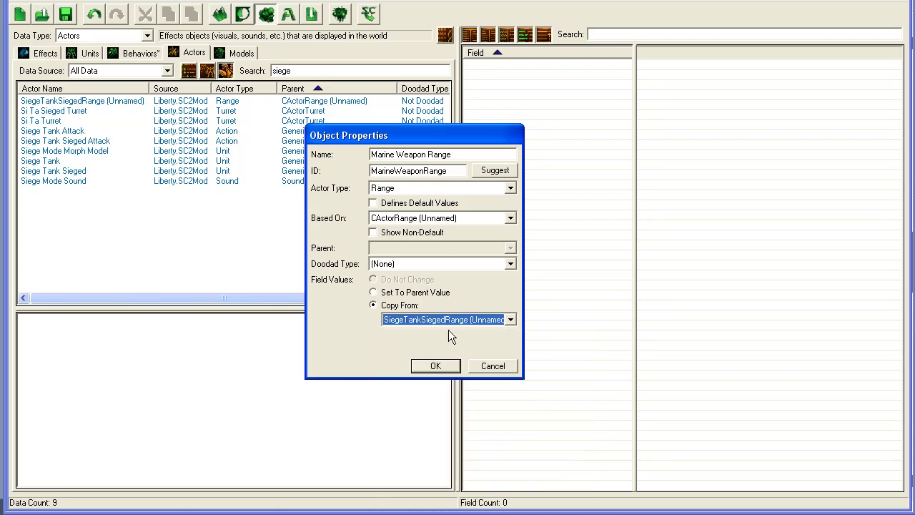
pyautogui.click(436, 367)
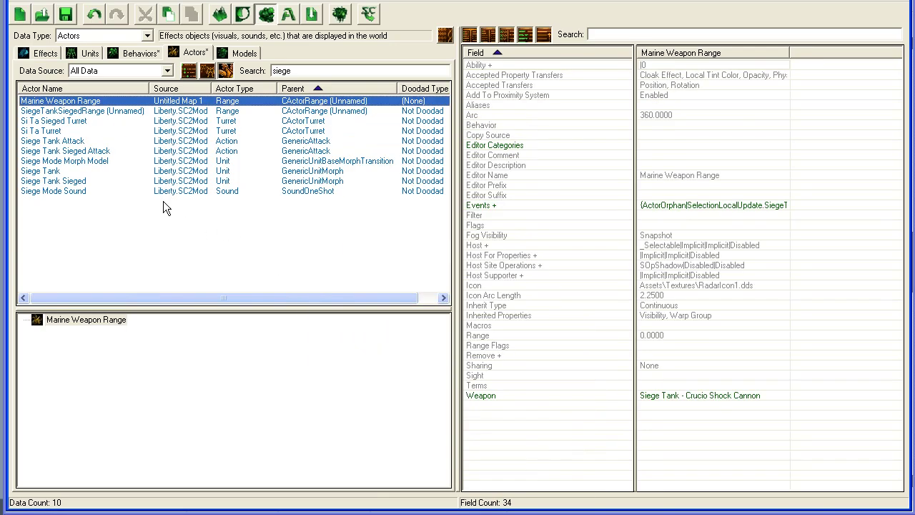
# Step: Select the Marine Weapon Range actor and edit its Weapon field
pyautogui.click(72, 111)
pyautogui.click(71, 101)
pyautogui.moveTo(683, 115); pyautogui.dragTo(682, 126)
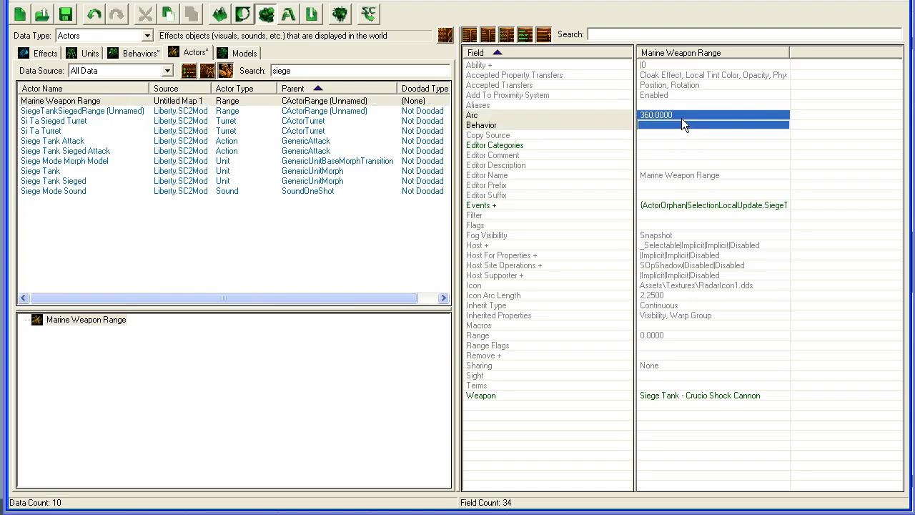
pyautogui.click(703, 236)
pyautogui.click(724, 393)
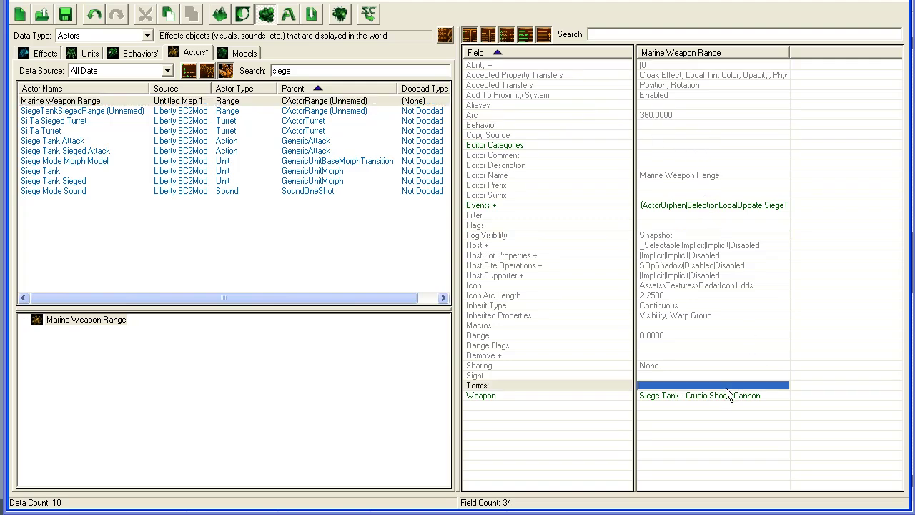
pyautogui.doubleClick(718, 395)
# Step: Set the actor's Weapon to Marine - Gauss Rifle
pyautogui.click(194, 99)
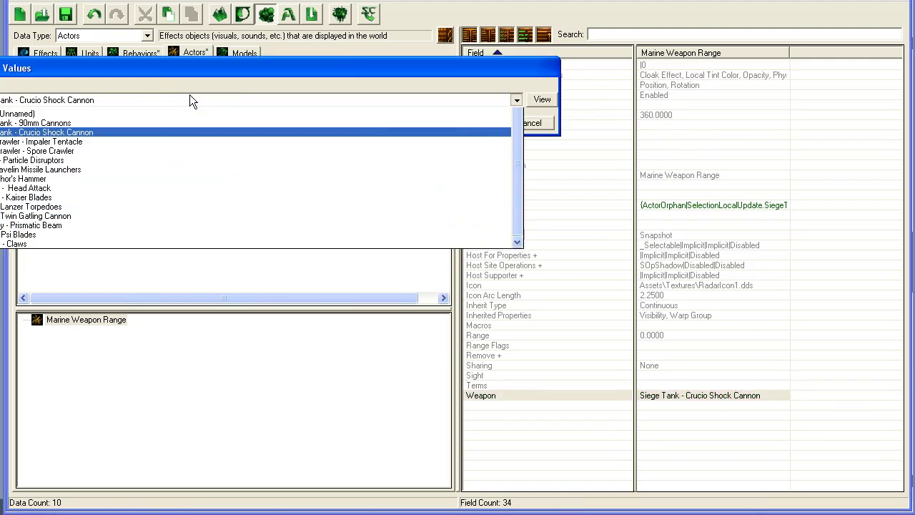
pyautogui.click(190, 96)
pyautogui.click(189, 98)
pyautogui.click(60, 114)
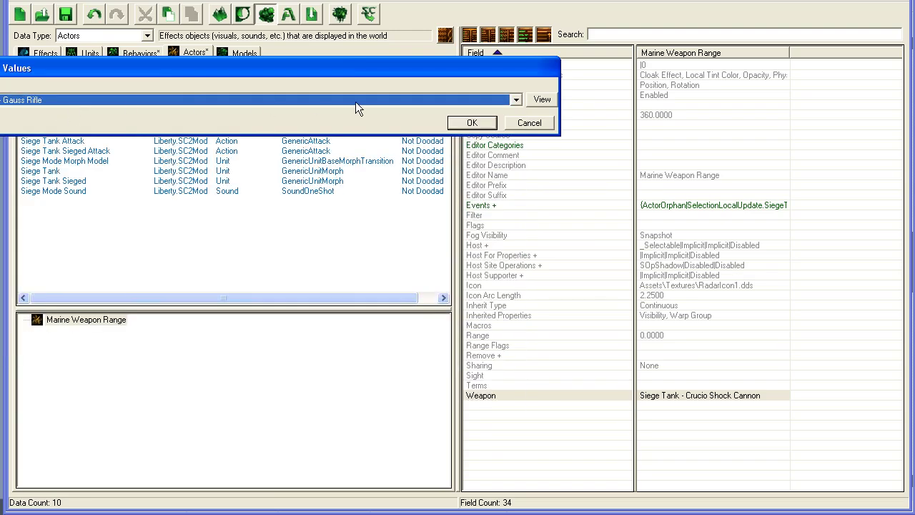
pyautogui.moveTo(379, 70); pyautogui.dragTo(495, 81)
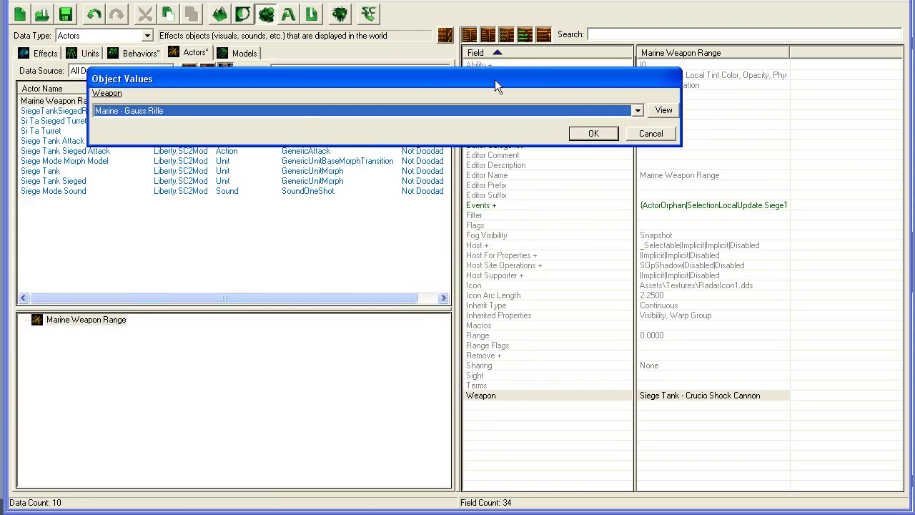
pyautogui.click(586, 133)
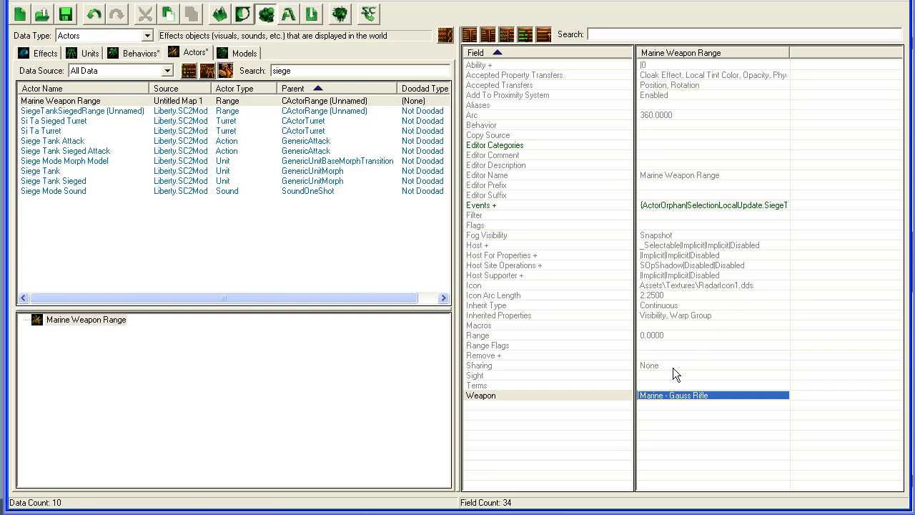
pyautogui.click(673, 367)
# Step: Open the Marine Weapon Range actor's Events field in the event editor
pyautogui.click(714, 205)
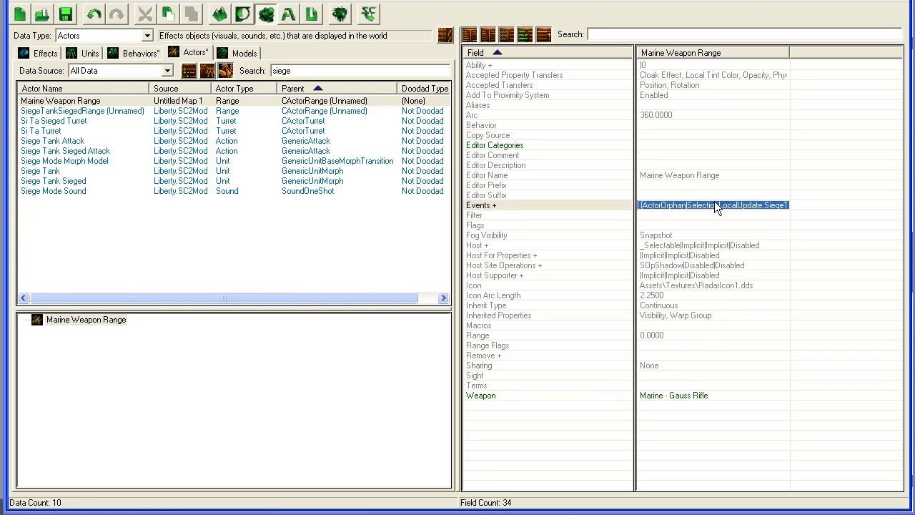
pyautogui.doubleClick(714, 205)
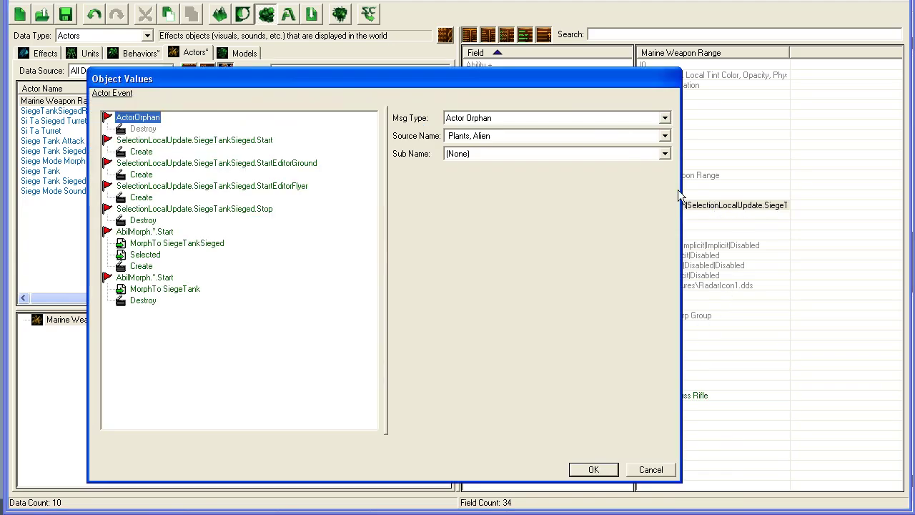
pyautogui.moveTo(312, 81); pyautogui.dragTo(419, 62)
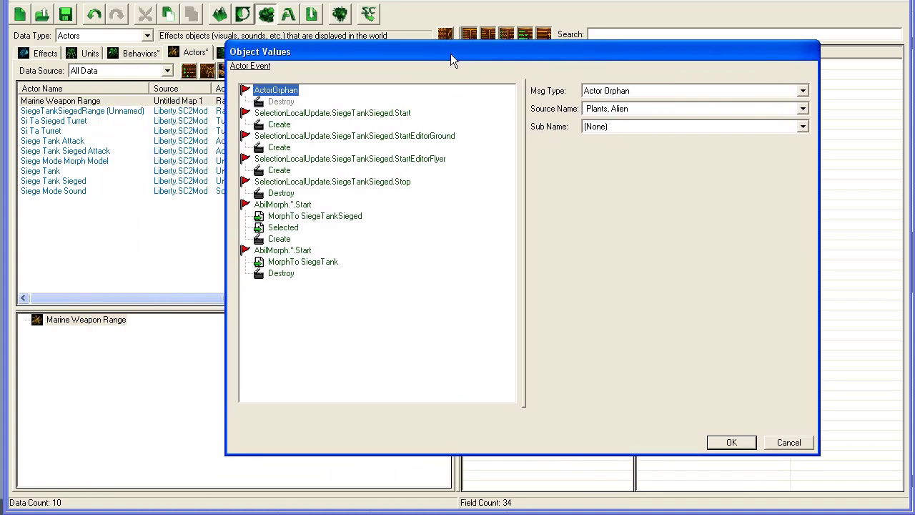
pyautogui.moveTo(450, 55); pyautogui.dragTo(449, 55)
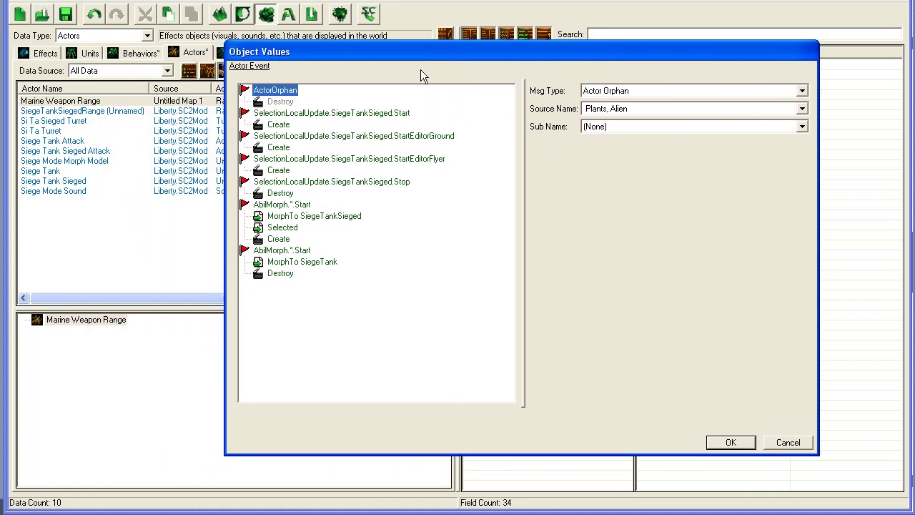
# Step: Inspect the inherited selection events: SiegeTankSieged.Start, StartEditorGround, StartEditorFlyer and Stop
pyautogui.click(295, 116)
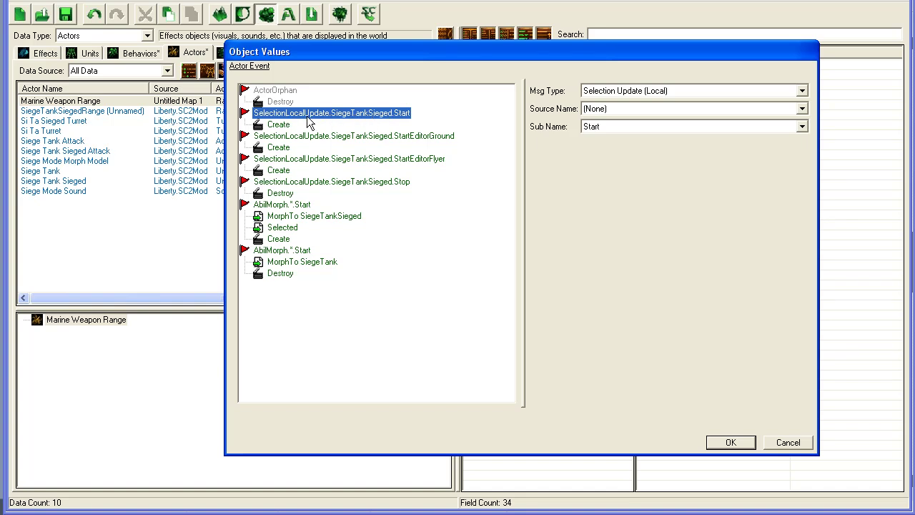
pyautogui.click(279, 125)
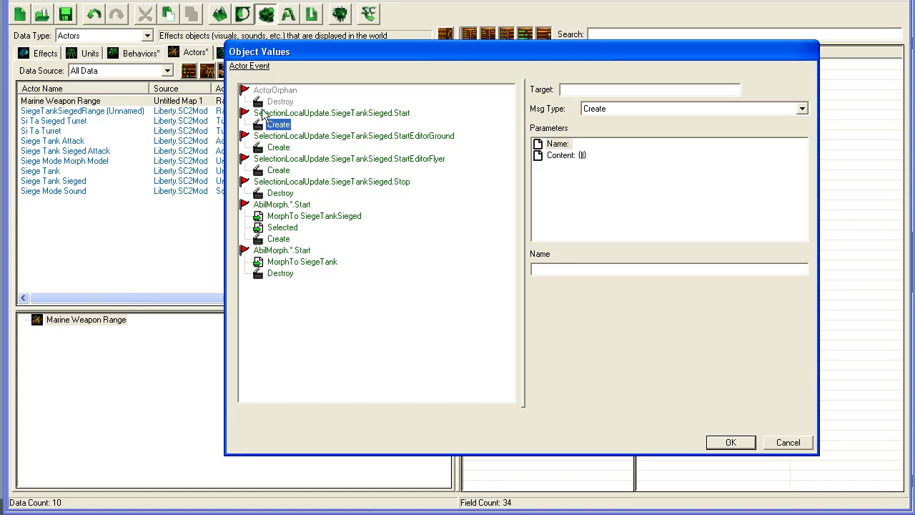
pyautogui.click(393, 137)
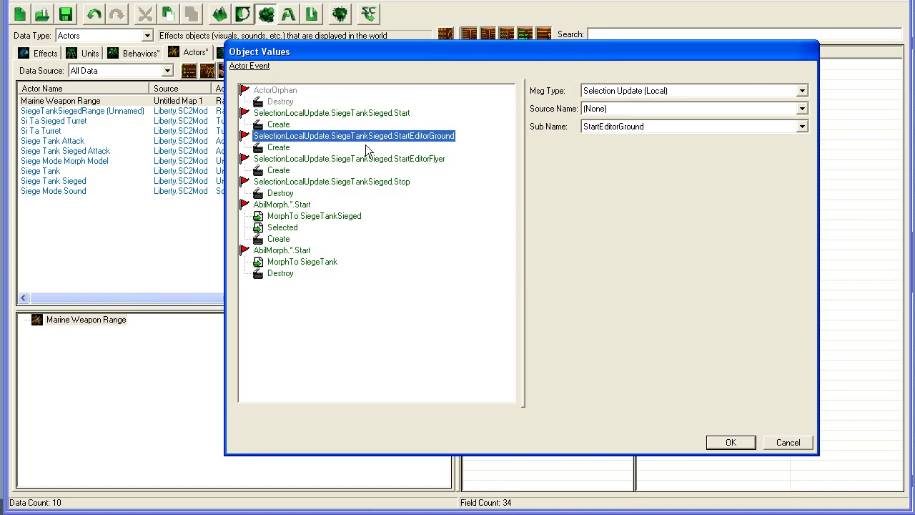
pyautogui.click(354, 160)
pyautogui.click(330, 181)
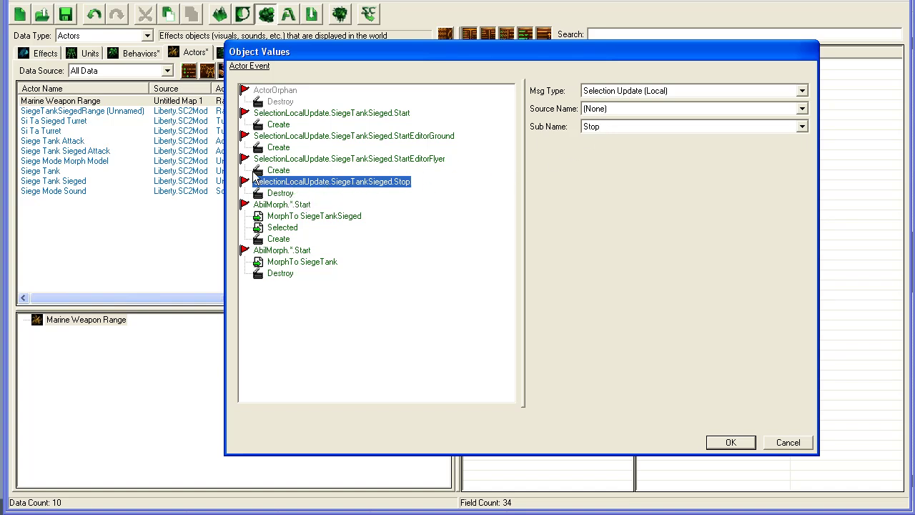
# Step: Inspect the two AbilMorph.*.Start events and their MorphTo SiegeTank/SiegeTankSieged terms
pyautogui.click(290, 206)
pyautogui.click(289, 227)
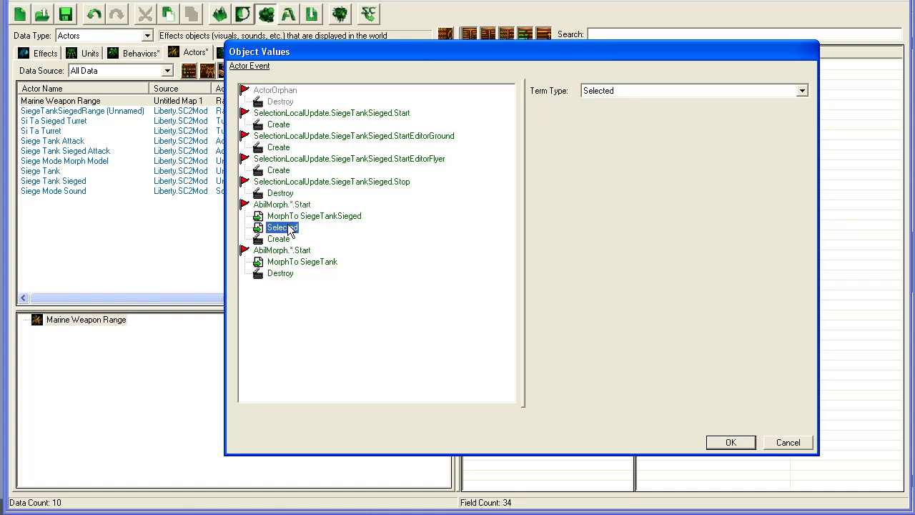
pyautogui.click(293, 216)
pyautogui.click(271, 206)
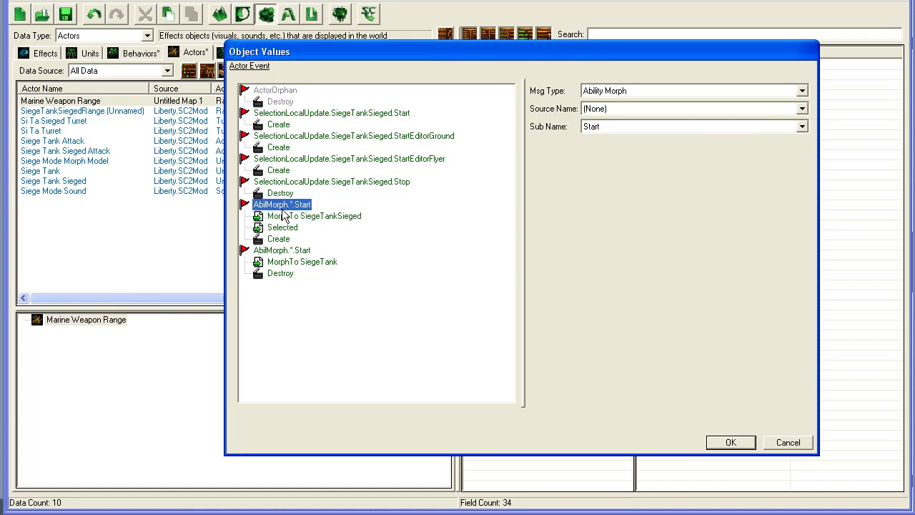
pyautogui.click(285, 216)
pyautogui.click(303, 262)
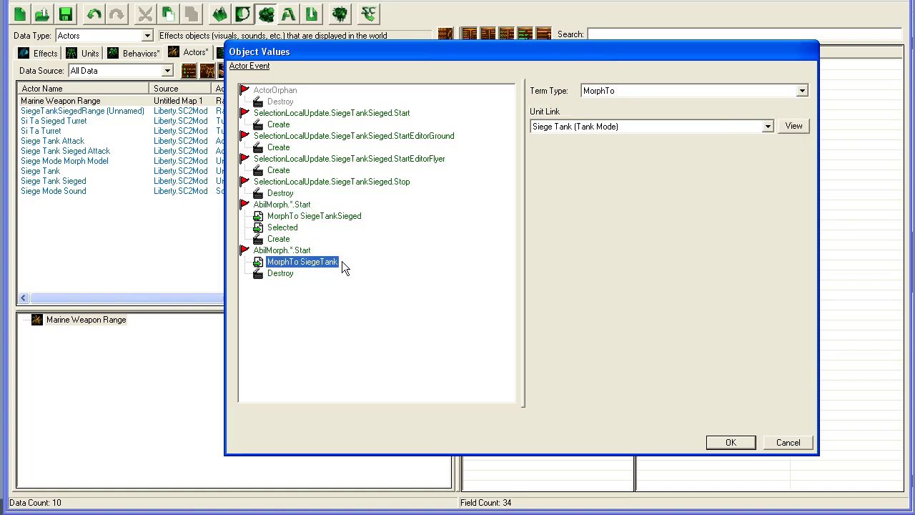
pyautogui.click(305, 250)
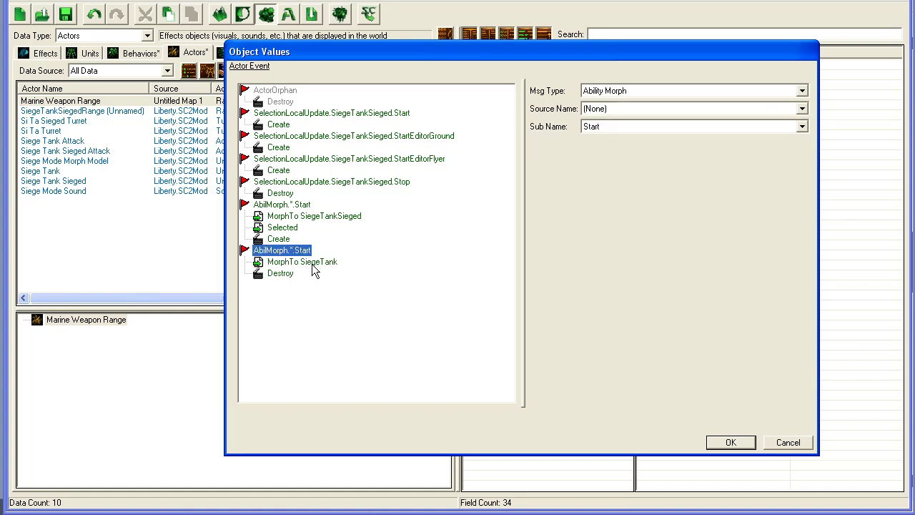
pyautogui.click(306, 264)
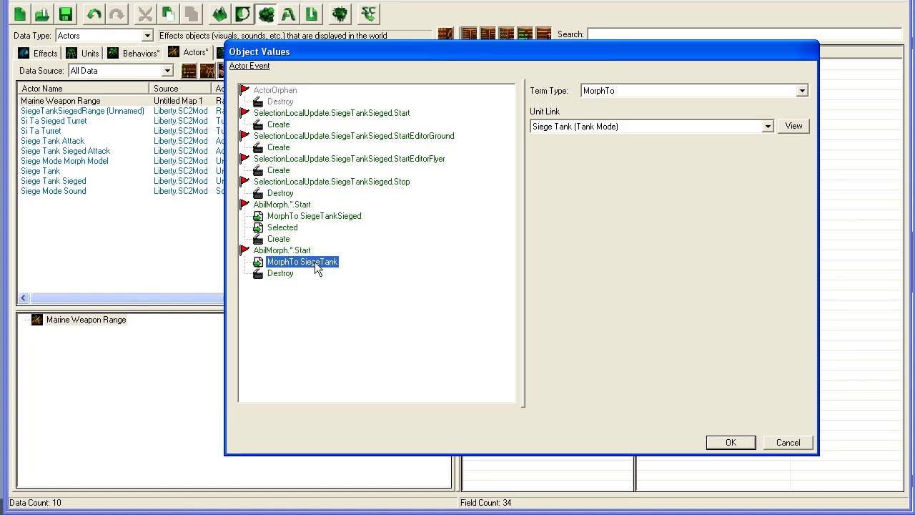
pyautogui.click(333, 217)
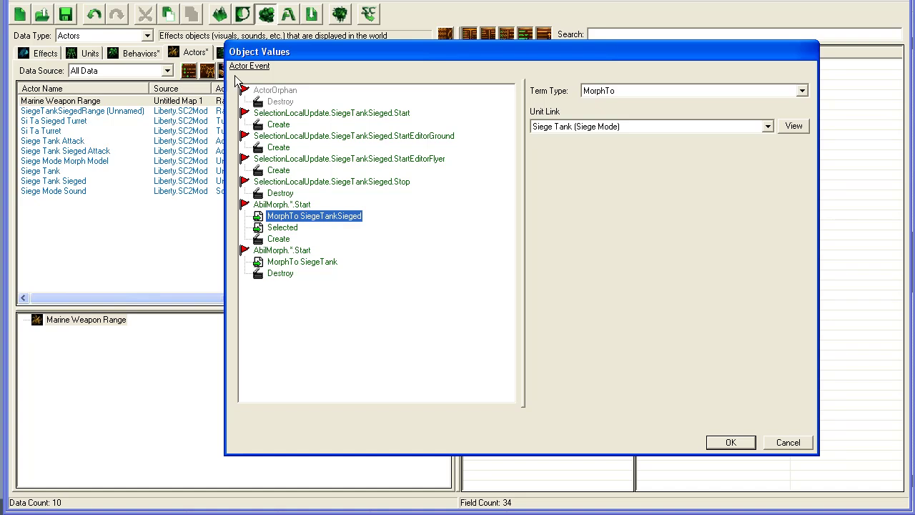
# Step: Make the first selection event Selection Update (Local) with sub name Start
pyautogui.click(329, 114)
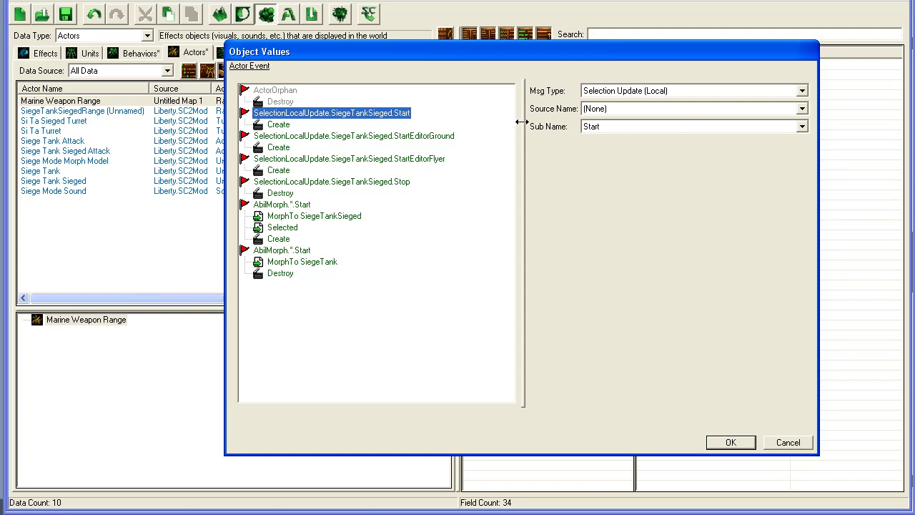
pyautogui.click(634, 92)
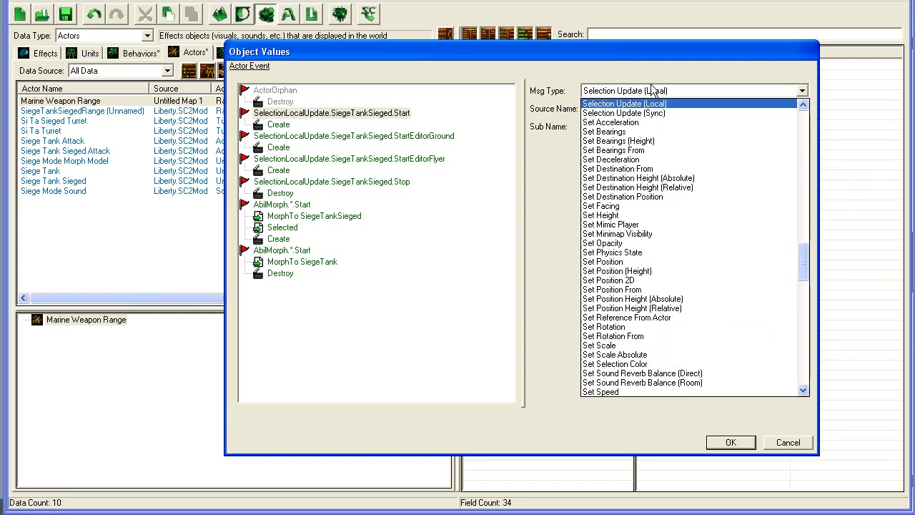
pyautogui.click(644, 105)
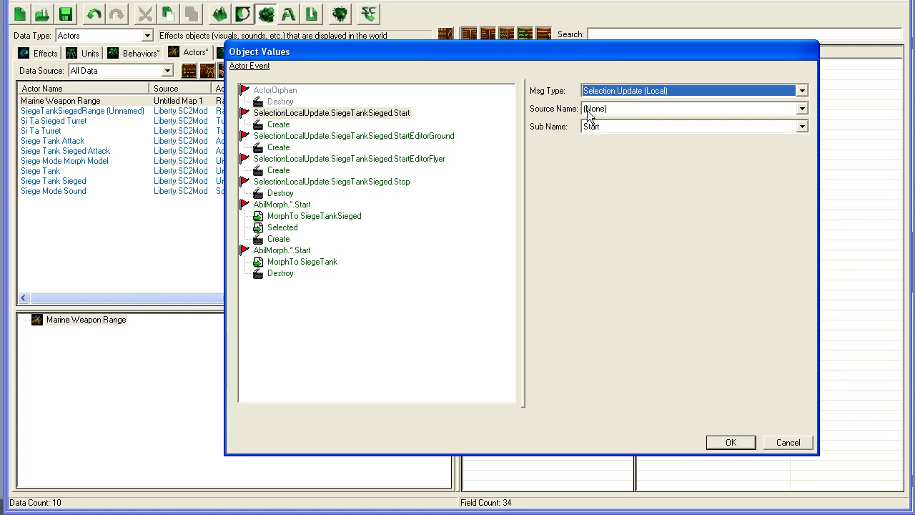
pyautogui.click(652, 126)
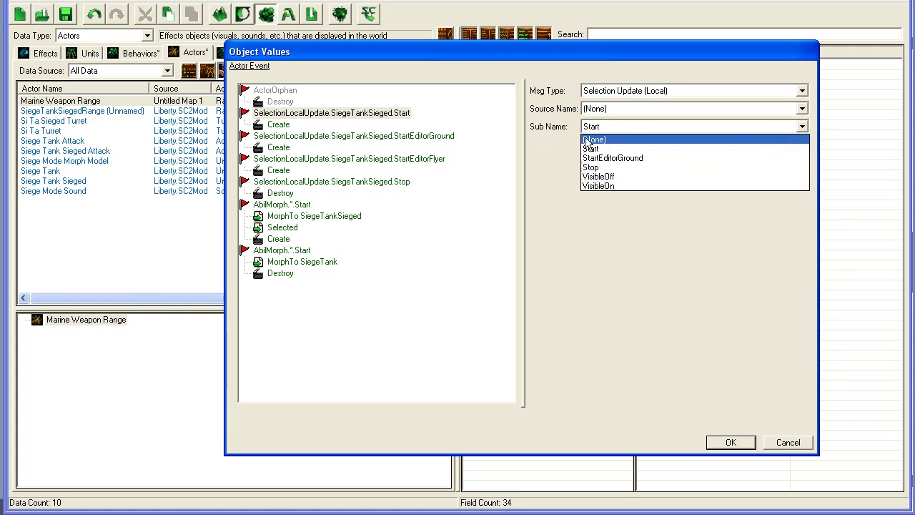
pyautogui.click(603, 149)
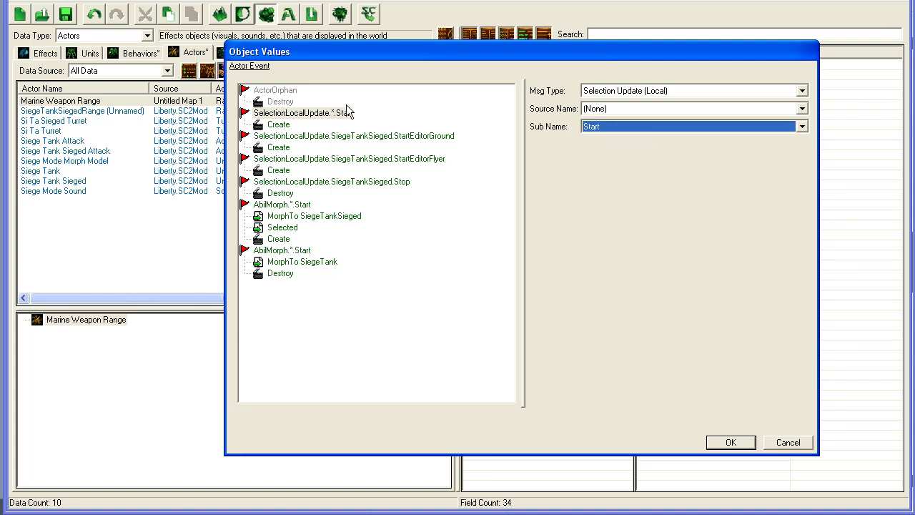
pyautogui.click(332, 113)
# Step: Remove both AbilMorph.*.Start events from the event list
pyautogui.click(281, 250)
pyautogui.rightClick(283, 249)
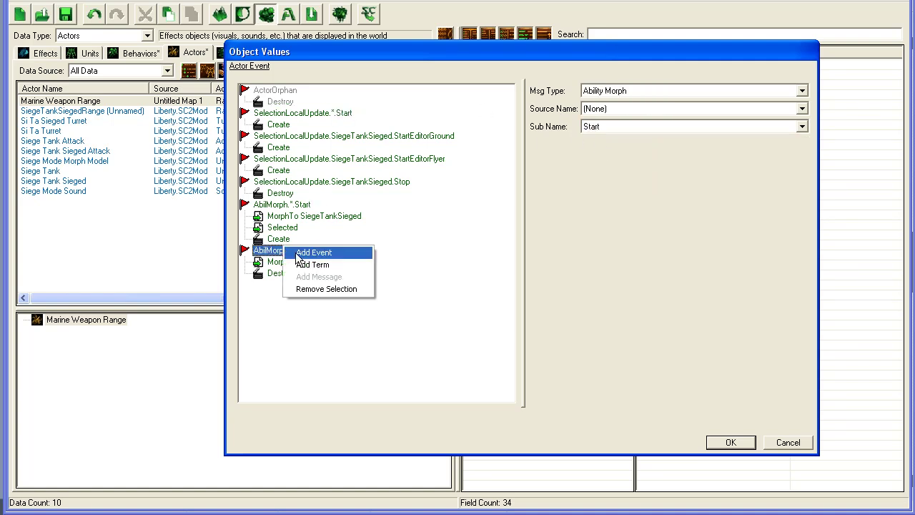
pyautogui.click(325, 290)
pyautogui.rightClick(279, 215)
pyautogui.rightClick(279, 205)
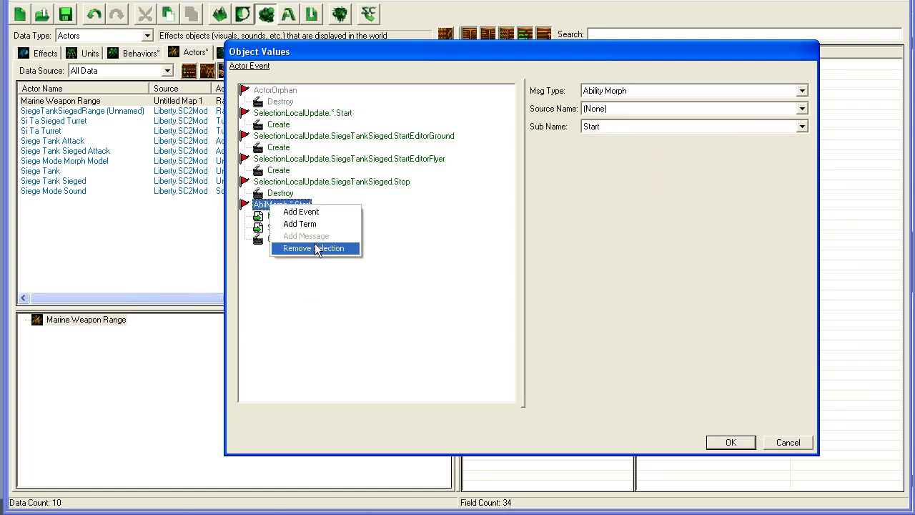
pyautogui.click(318, 249)
# Step: Remove the Stop, StartEditorFlyer, StartEditorGround and SelectionLocalUpdate.*.Start events
pyautogui.rightClick(270, 178)
pyautogui.click(314, 223)
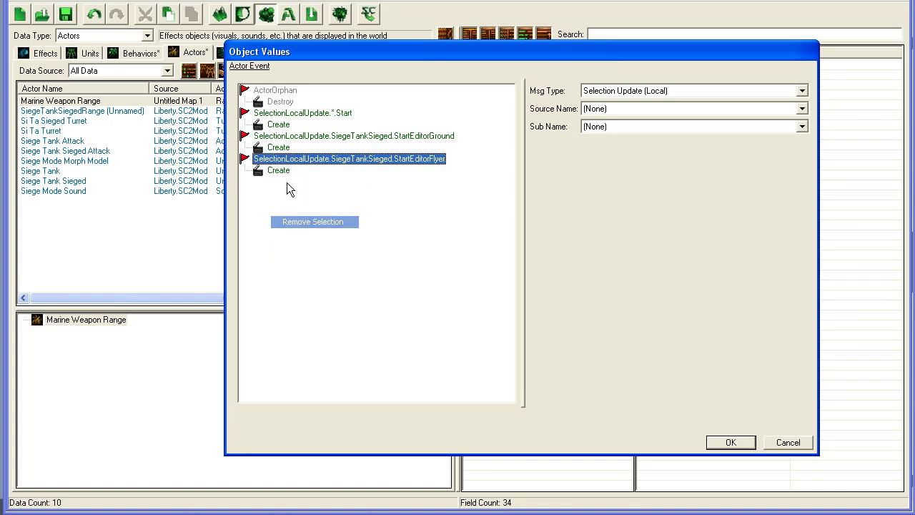
pyautogui.rightClick(271, 159)
pyautogui.click(314, 202)
pyautogui.rightClick(279, 136)
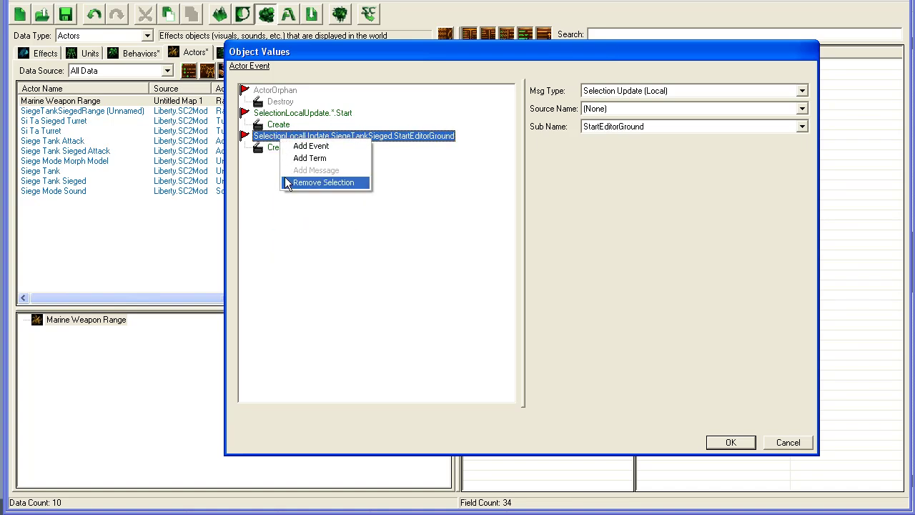
pyautogui.click(286, 181)
pyautogui.rightClick(271, 118)
pyautogui.click(309, 158)
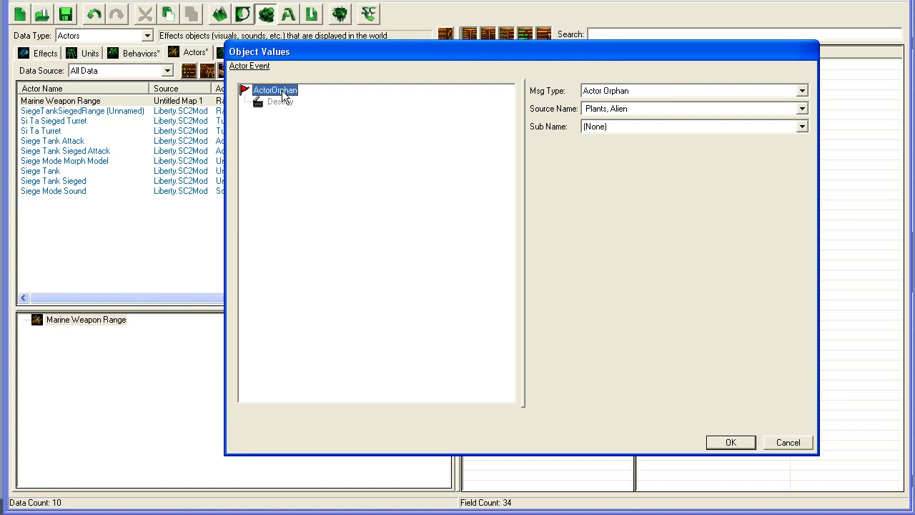
pyautogui.rightClick(299, 139)
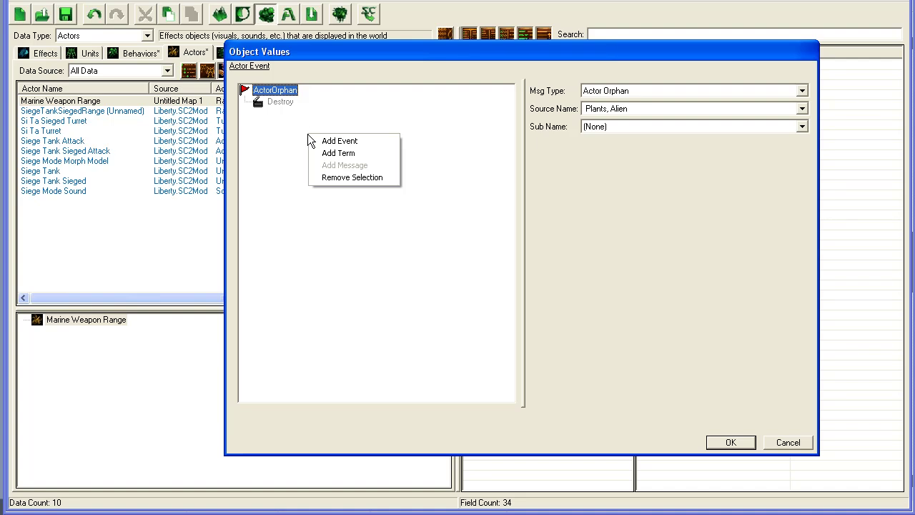
# Step: Add a new event and set its message type to Selection Update (Local)
pyautogui.click(339, 141)
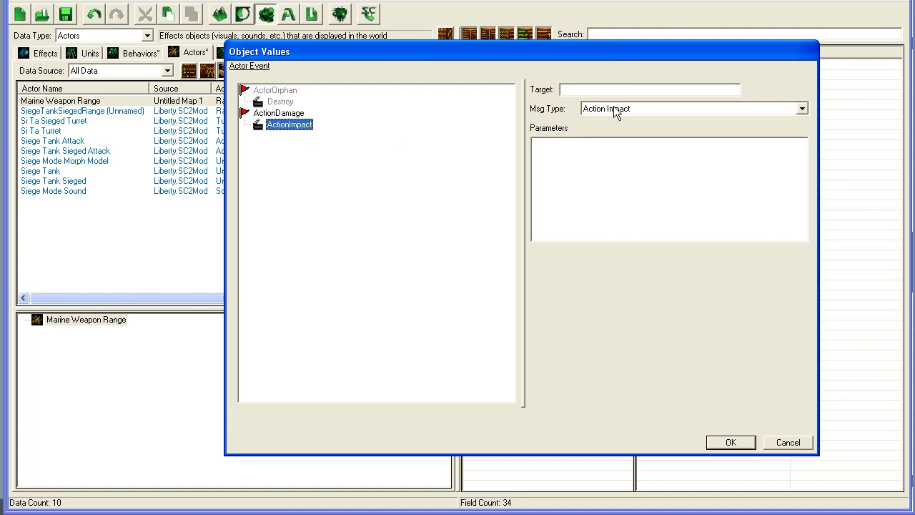
pyautogui.click(292, 113)
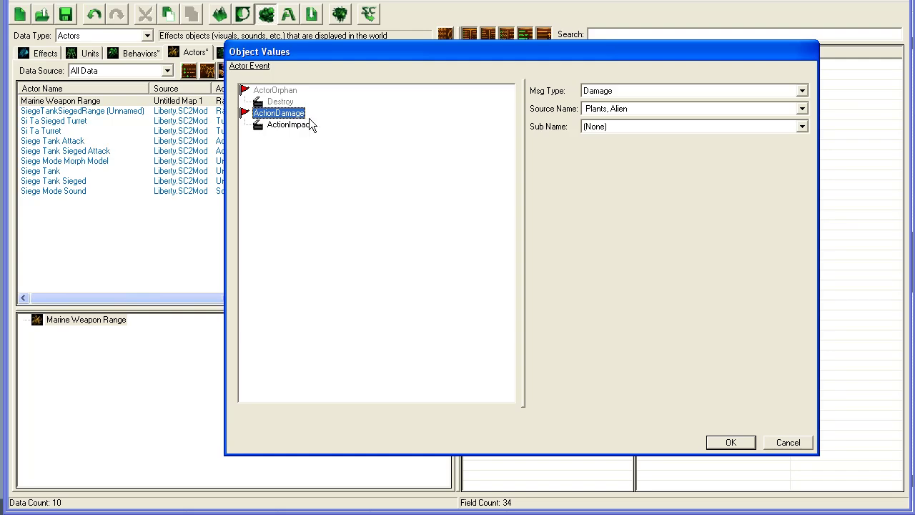
pyautogui.click(617, 93)
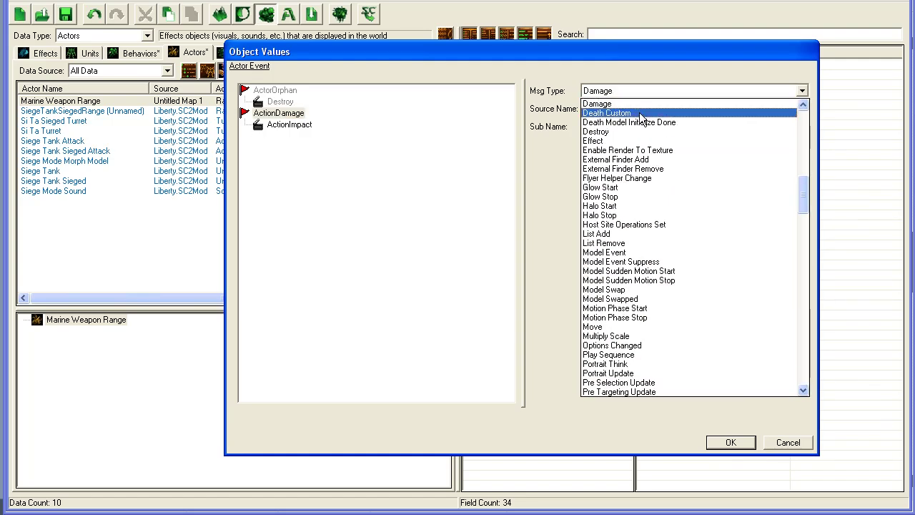
pyautogui.press('s')
pyautogui.press('Return')
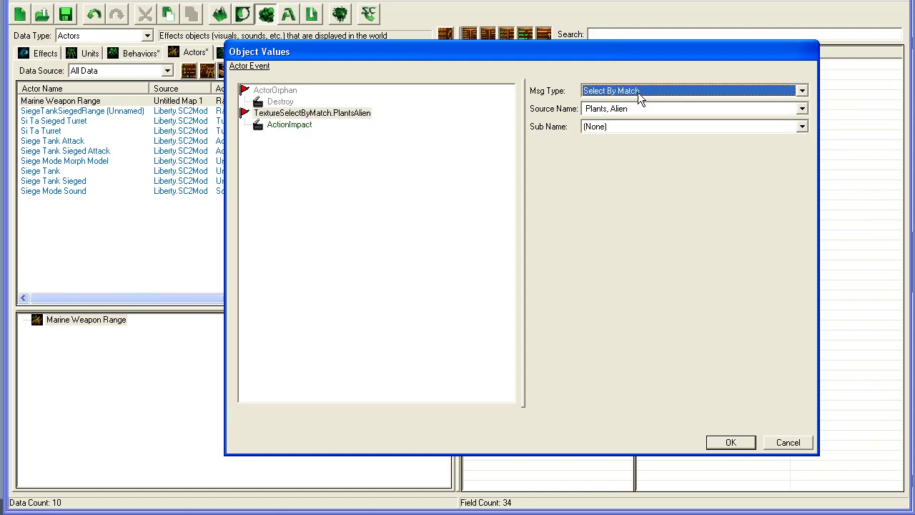
pyautogui.click(637, 92)
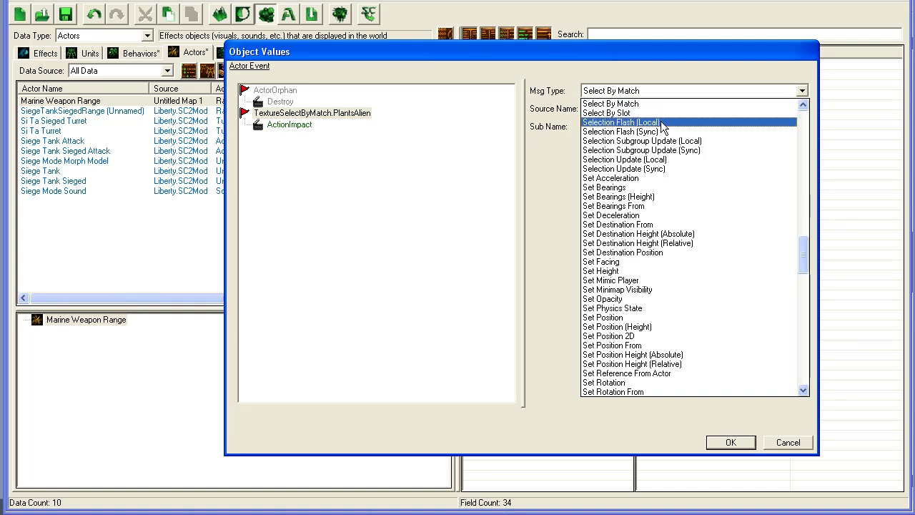
pyautogui.click(663, 159)
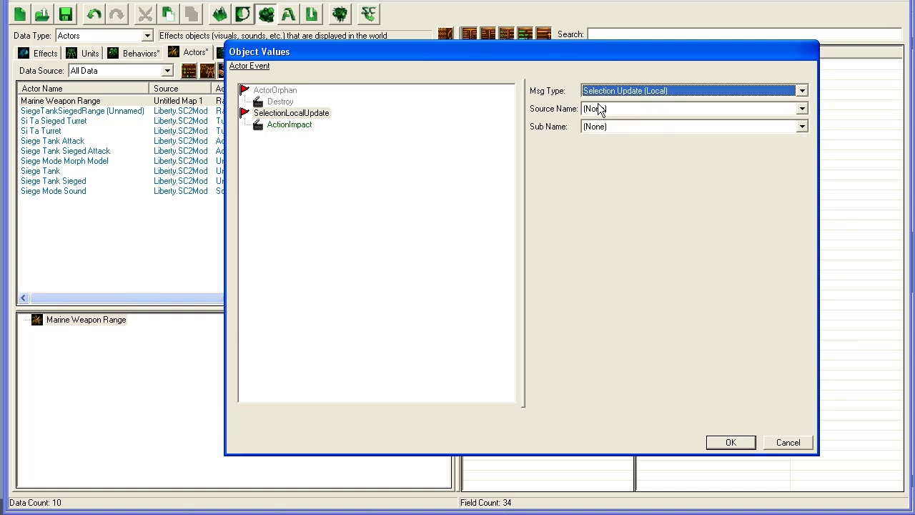
# Step: Set the new event's source name to (None) and sub name to Start
pyautogui.click(612, 108)
pyautogui.click(611, 122)
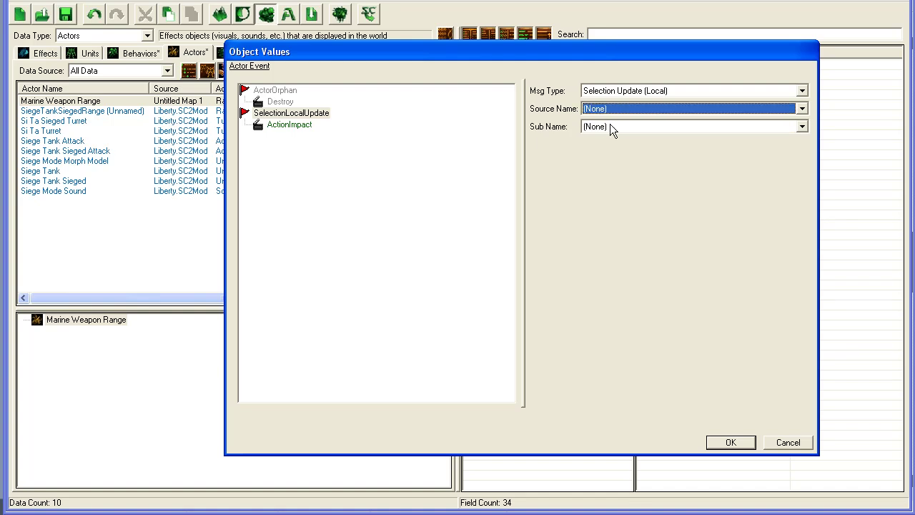
pyautogui.click(609, 126)
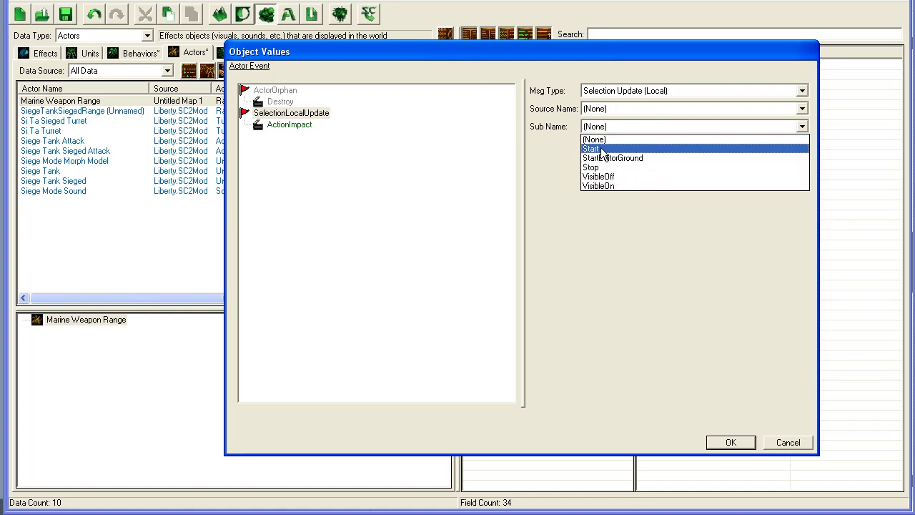
pyautogui.click(606, 149)
pyautogui.click(604, 108)
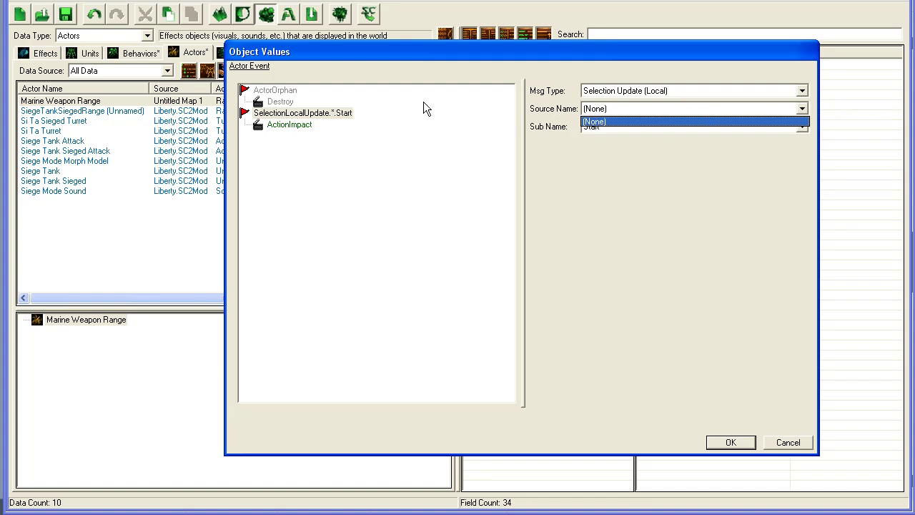
pyautogui.click(612, 106)
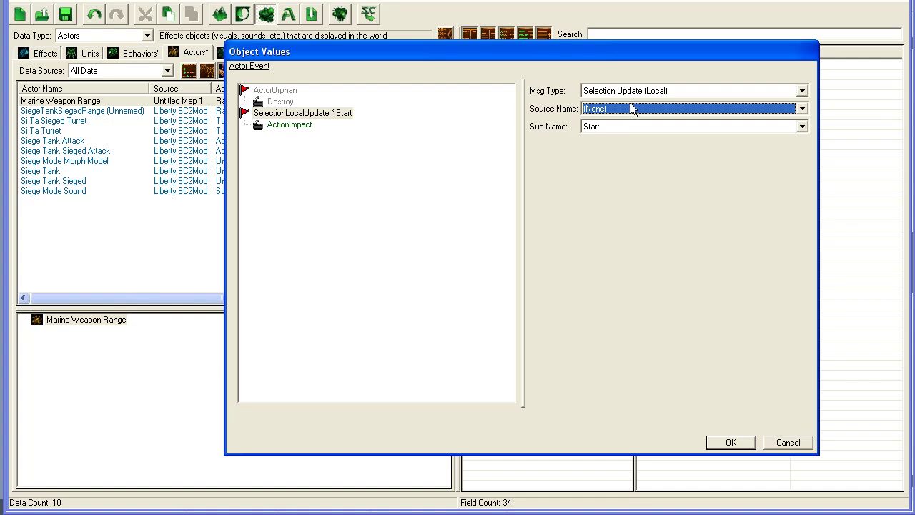
pyautogui.click(600, 126)
pyautogui.click(601, 126)
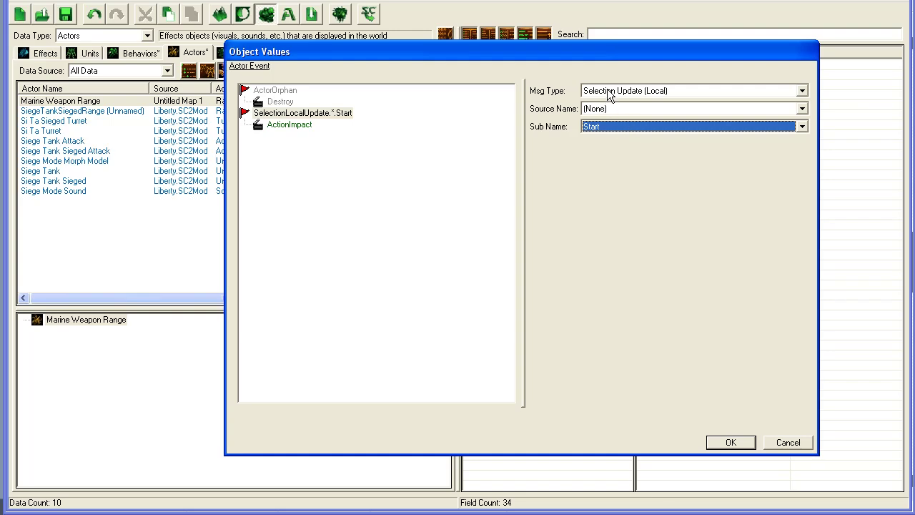
pyautogui.click(603, 91)
# Step: Make the second event a Behavior event with source Marine Range Indicator and sub-name Create
pyautogui.click(602, 86)
pyautogui.click(604, 90)
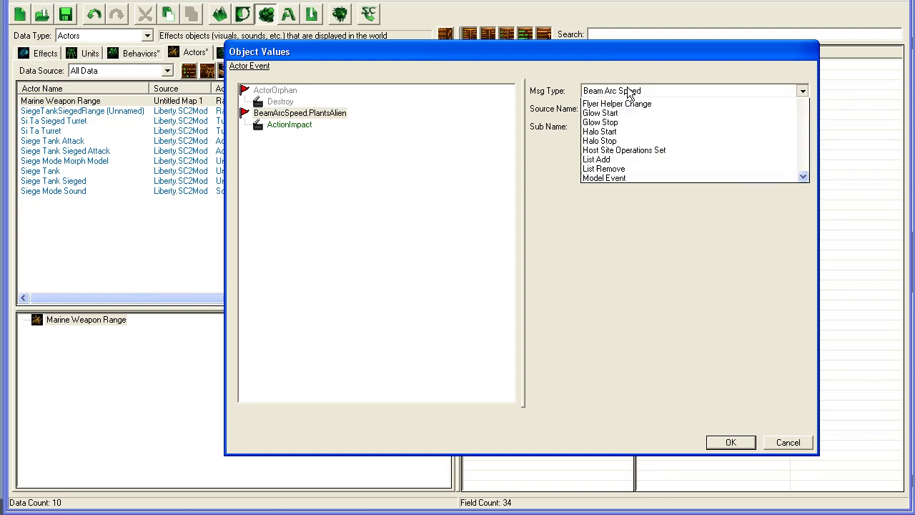
pyautogui.click(700, 136)
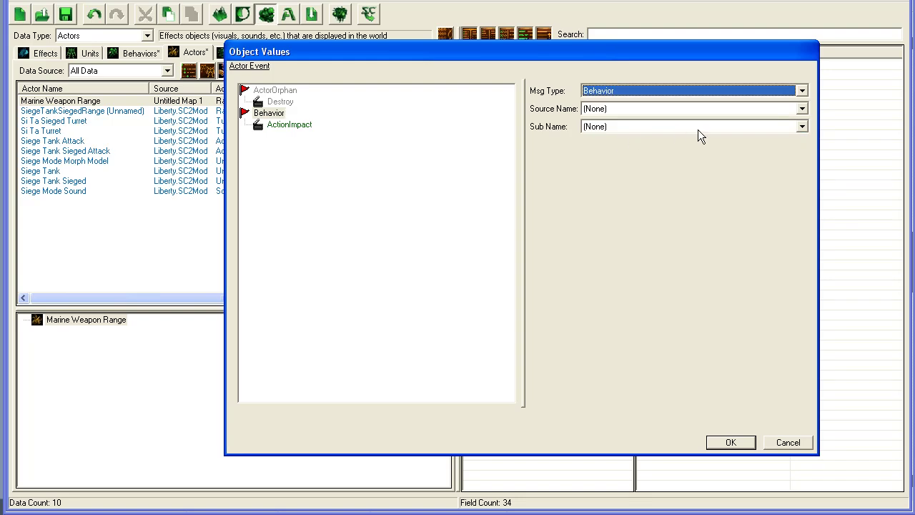
pyautogui.click(646, 108)
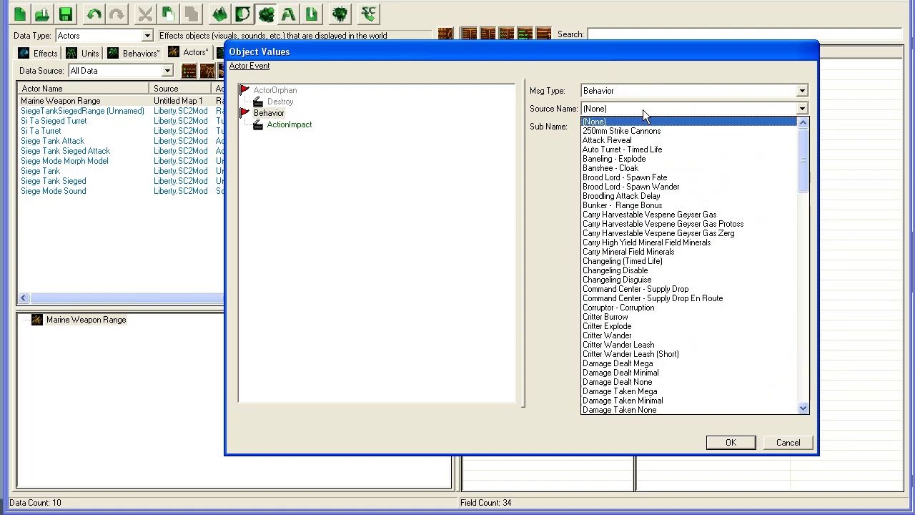
pyautogui.click(643, 109)
pyautogui.press('m')
pyautogui.click(642, 110)
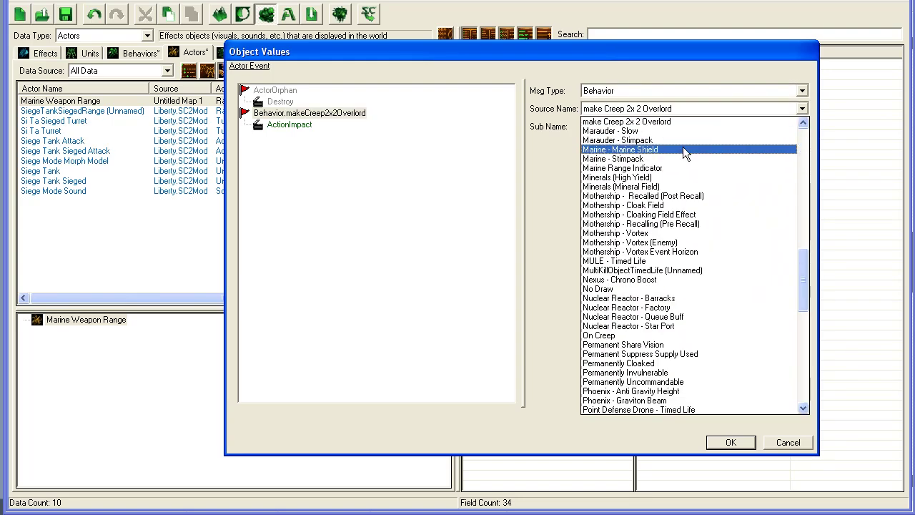
pyautogui.click(680, 168)
pyautogui.click(607, 126)
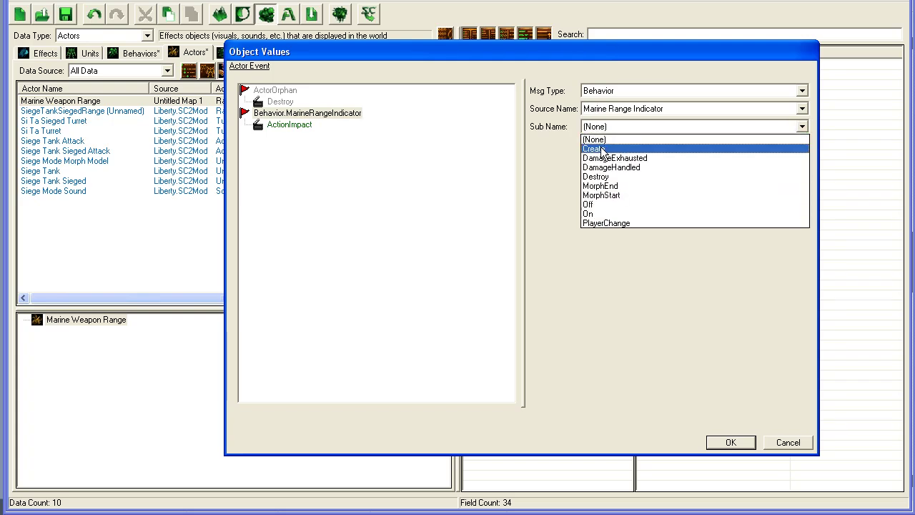
pyautogui.click(603, 149)
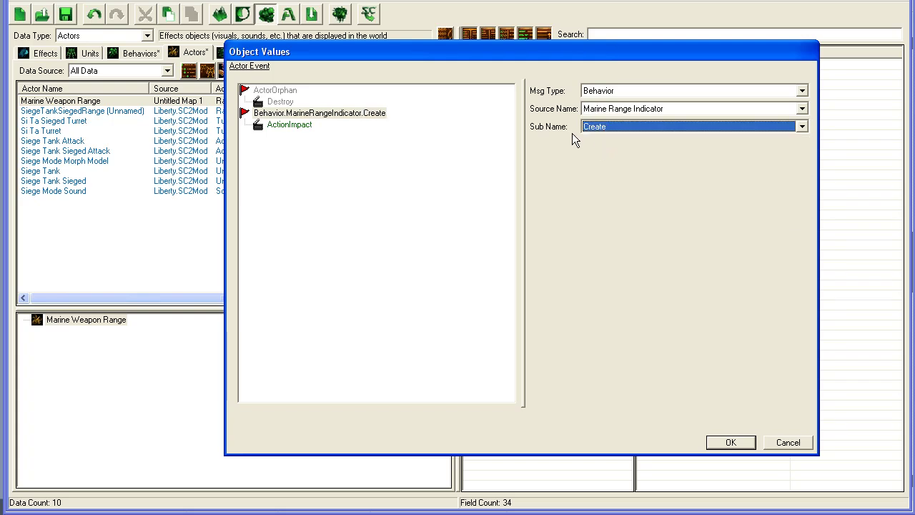
# Step: Set the message under the Behavior.MarineRangeIndicator.Create event to a Create message
pyautogui.click(275, 125)
pyautogui.click(608, 112)
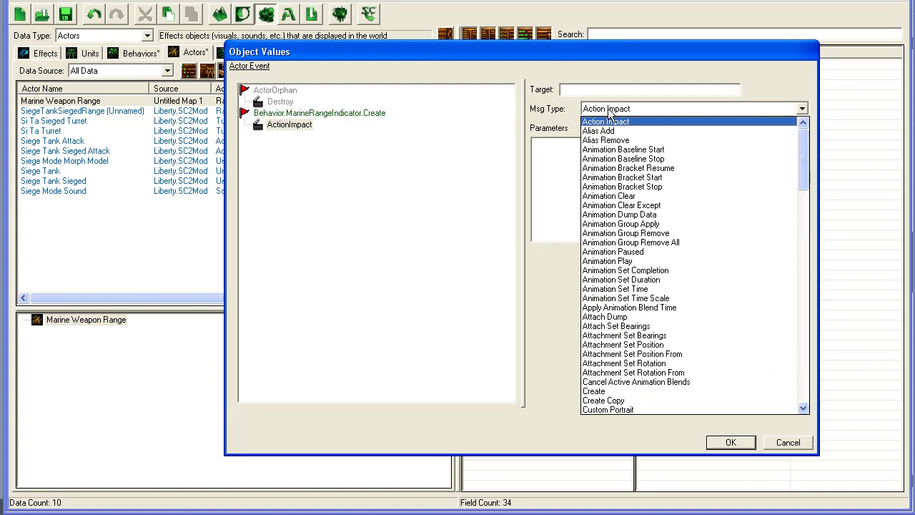
pyautogui.click(614, 391)
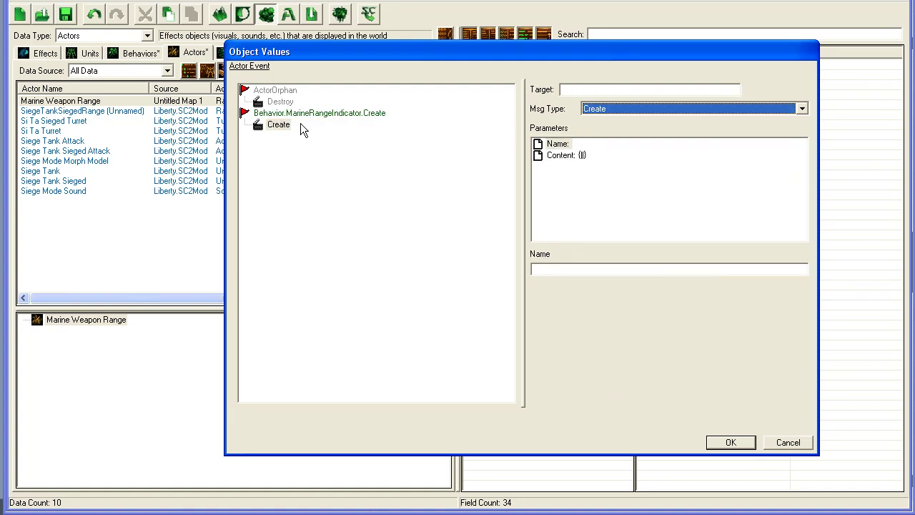
pyautogui.click(256, 114)
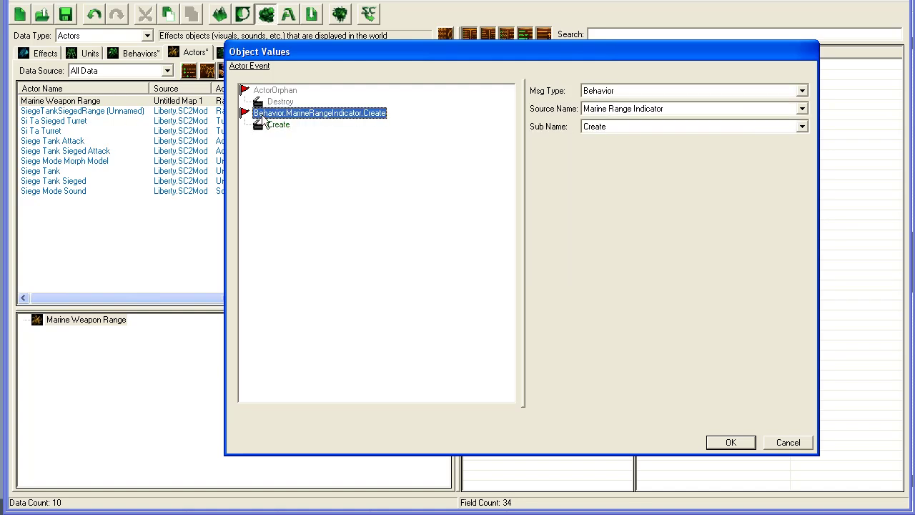
# Step: Add a third event to the Marine Weapon Range actor and make it a Behavior event
pyautogui.rightClick(310, 153)
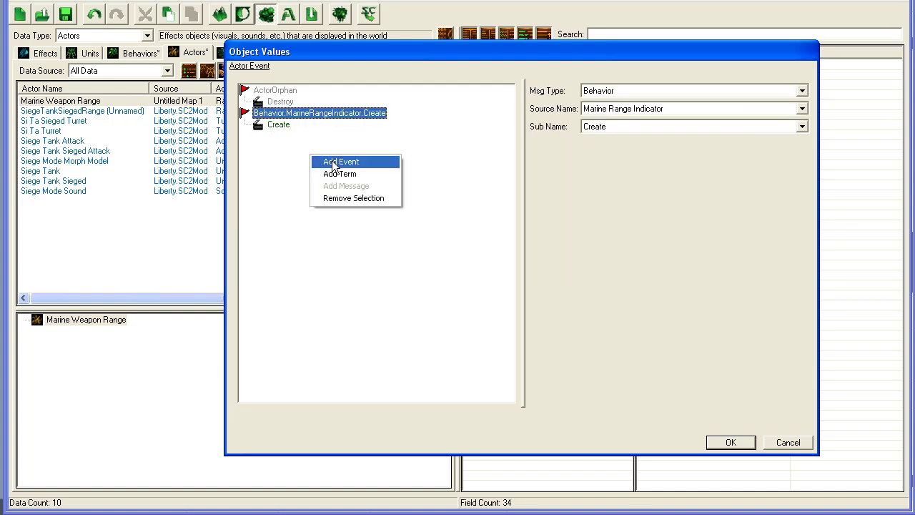
pyautogui.click(341, 161)
pyautogui.click(276, 136)
pyautogui.click(618, 91)
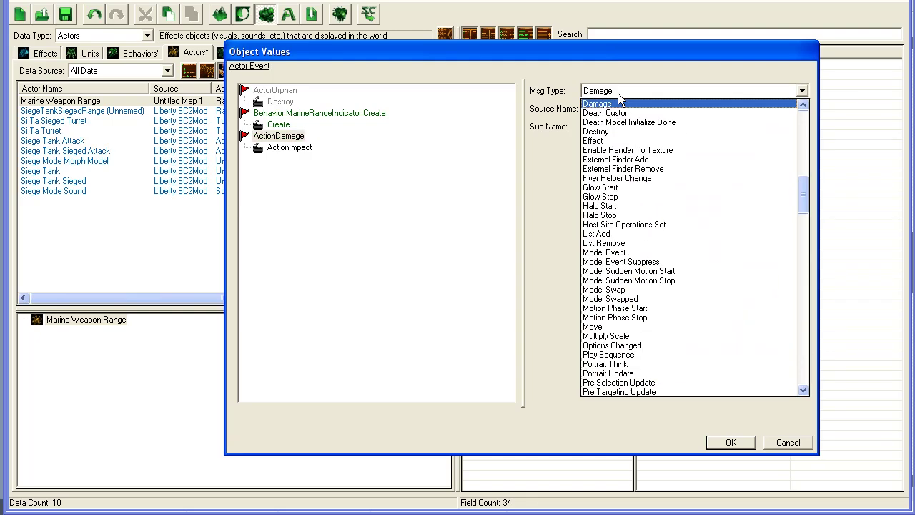
pyautogui.click(619, 91)
pyautogui.press('b')
pyautogui.click(621, 89)
pyautogui.click(623, 130)
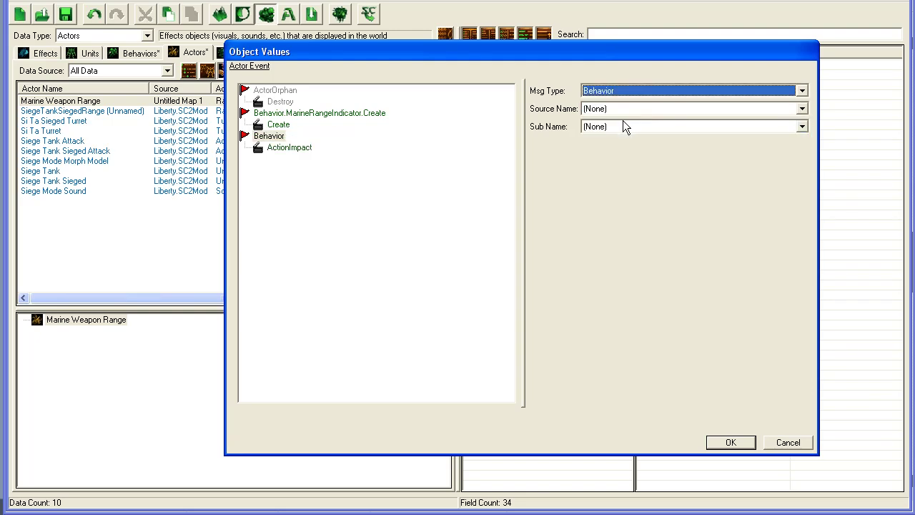
# Step: Set the new event's source to Marine Range Indicator and its sub-name to Destroy
pyautogui.click(621, 109)
pyautogui.press('m')
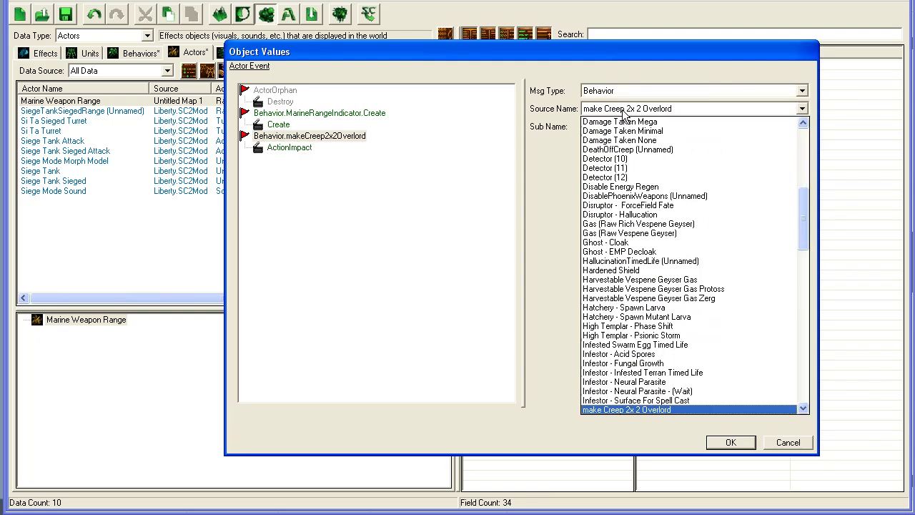
pyautogui.scroll(-3, 666, 376)
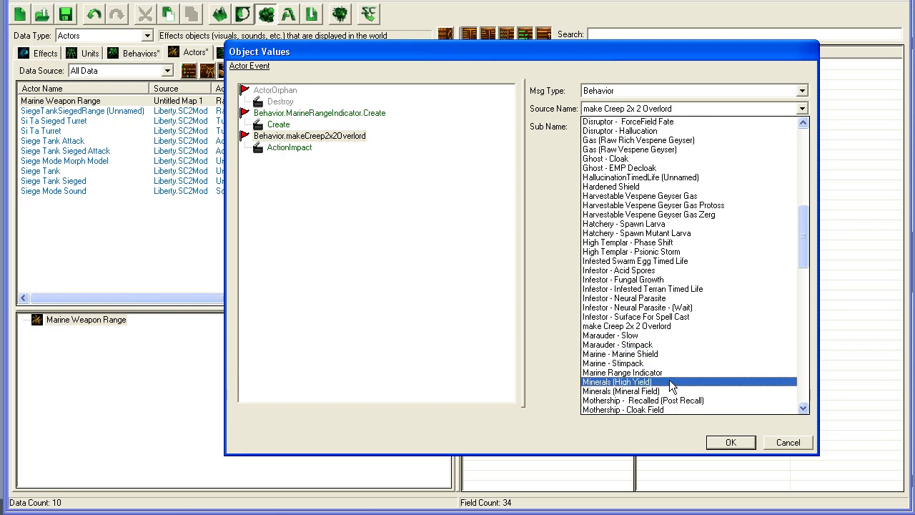
pyautogui.click(663, 372)
pyautogui.click(621, 126)
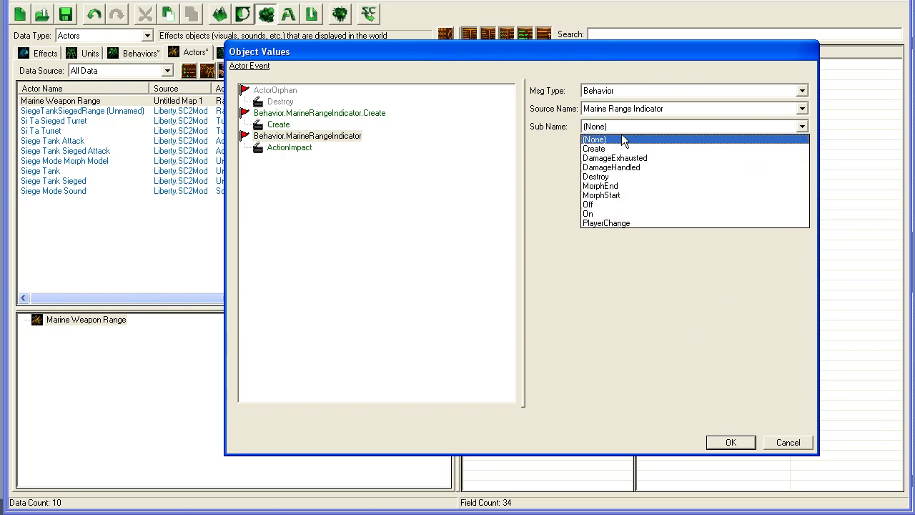
pyautogui.click(619, 176)
# Step: Set the new event's message type to Destroy
pyautogui.click(290, 147)
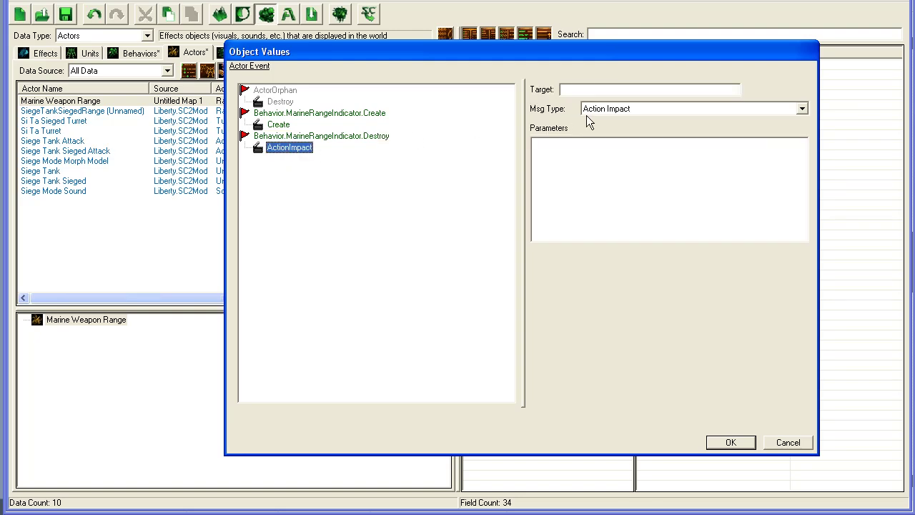
pyautogui.click(630, 109)
pyautogui.click(631, 109)
pyautogui.press('d')
pyautogui.click(630, 109)
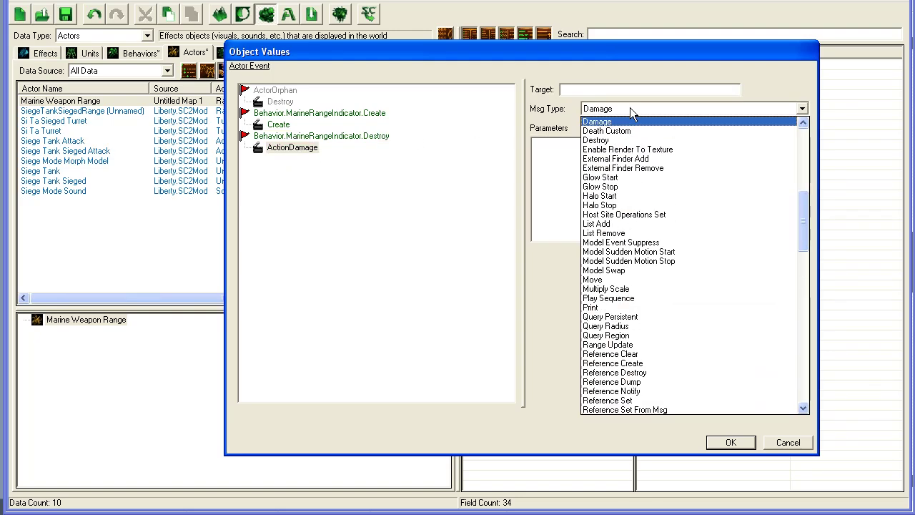
pyautogui.click(601, 140)
# Step: Check the Create and Destroy events and their messages, then confirm with OK
pyautogui.click(336, 114)
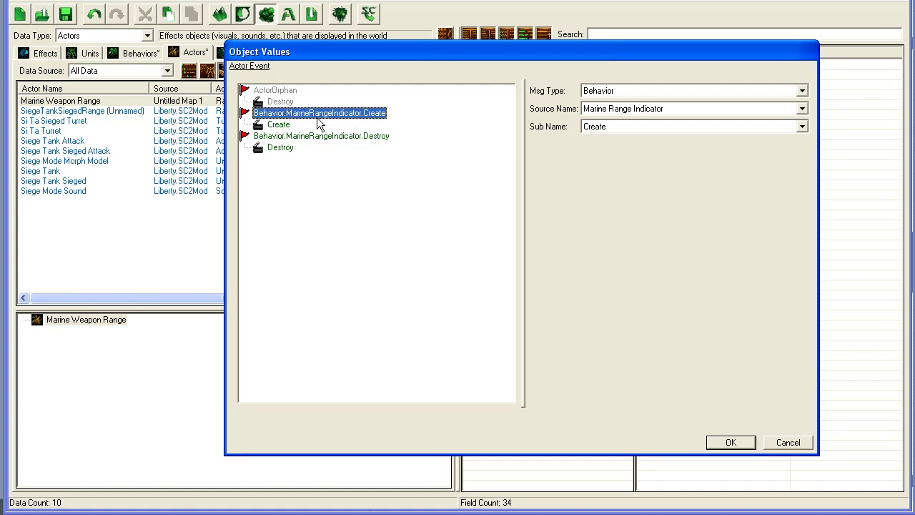
pyautogui.click(278, 125)
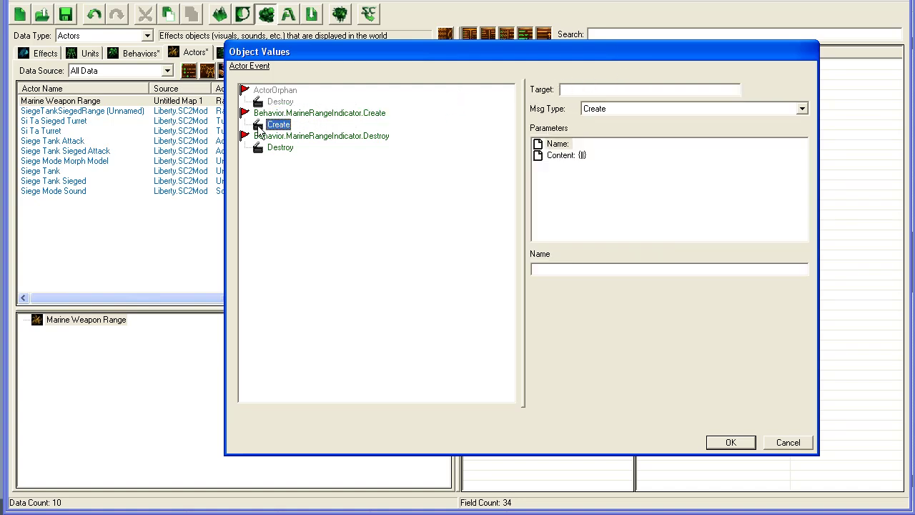
pyautogui.click(264, 115)
pyautogui.click(296, 135)
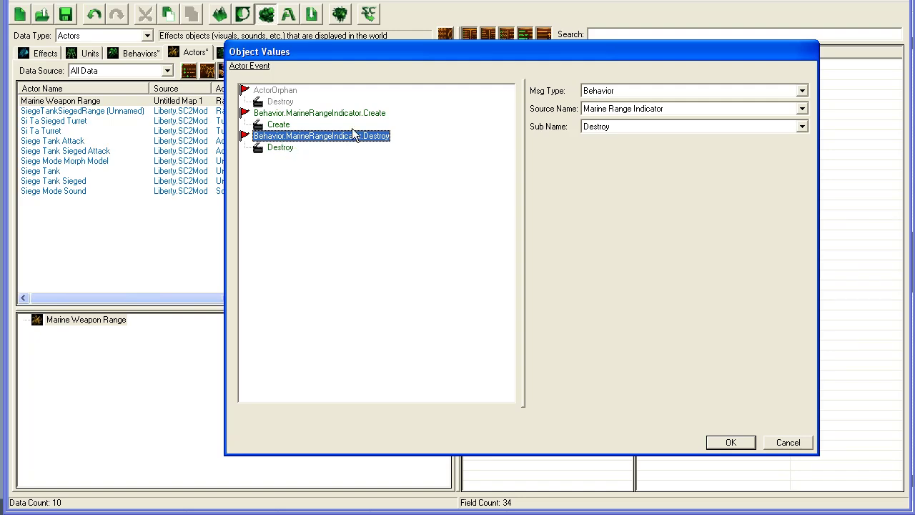
pyautogui.click(731, 442)
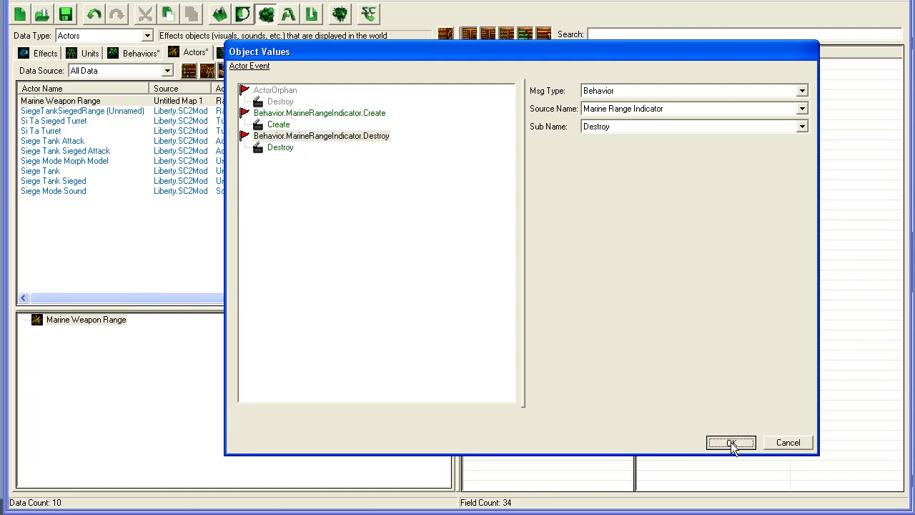
# Step: Review the actor's three events (ActorOrphan, Create, Destroy) and close the list without changes
pyautogui.click(673, 219)
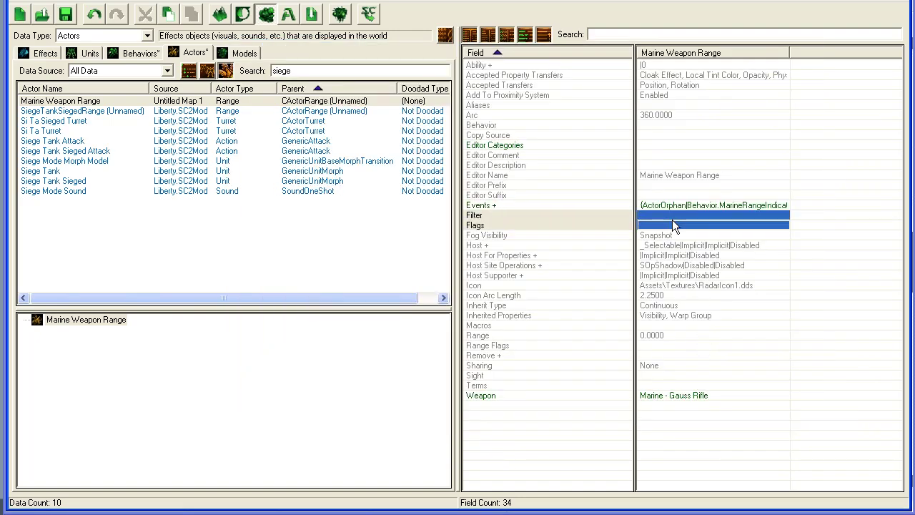
pyautogui.click(668, 228)
pyautogui.click(668, 216)
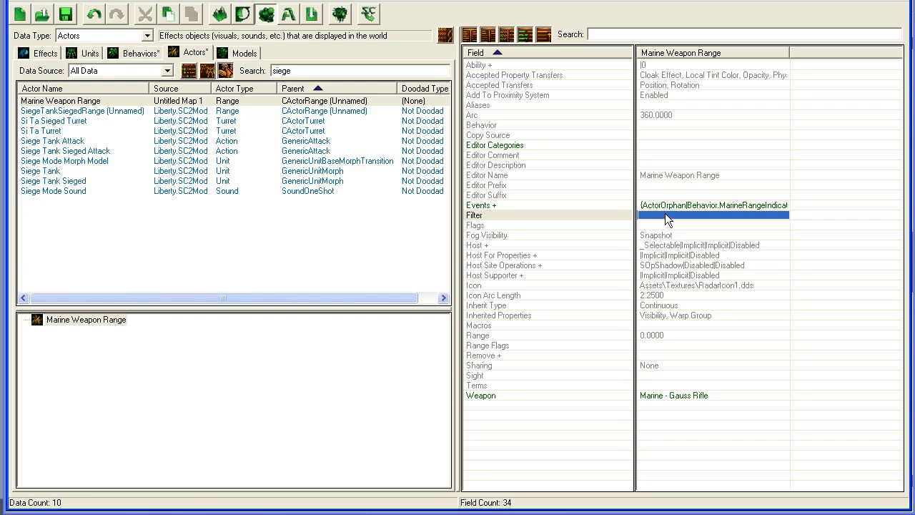
pyautogui.doubleClick(663, 205)
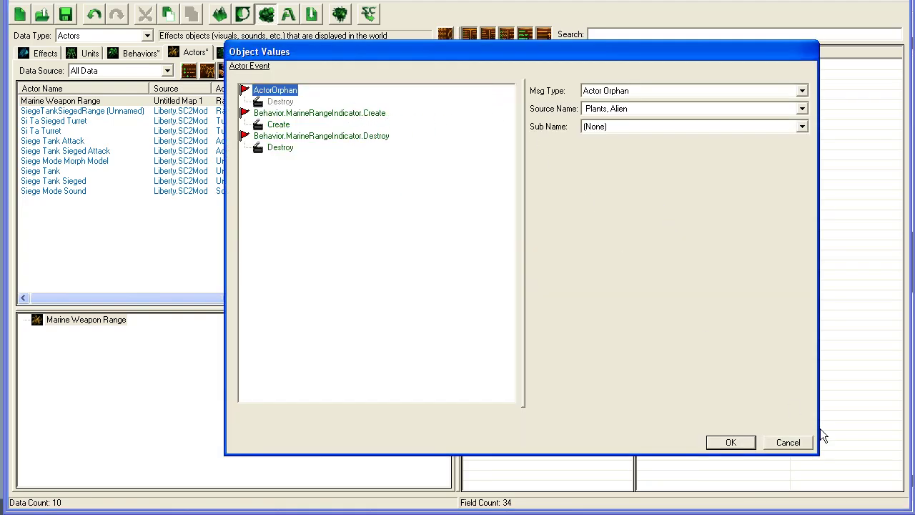
pyautogui.click(789, 443)
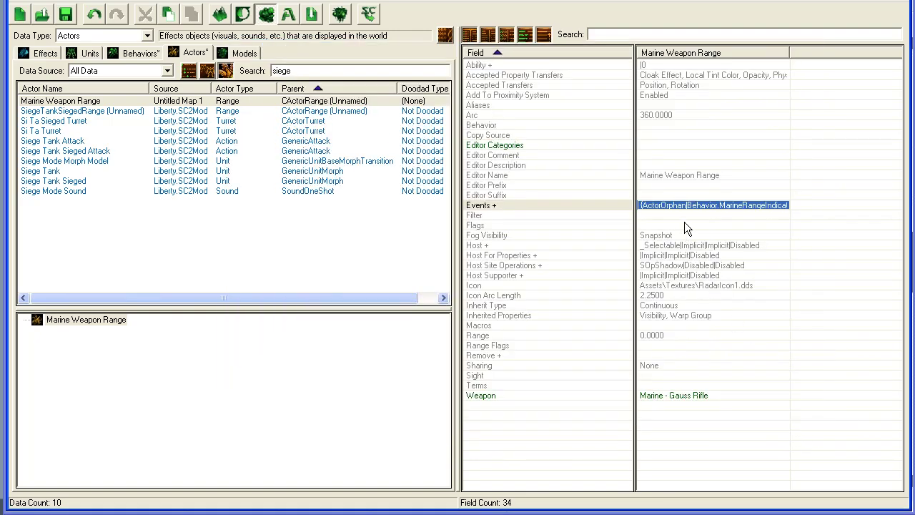
# Step: Switch to the Trigger Editor with F6 and delete the Melee Initialization actions
pyautogui.press('F6')
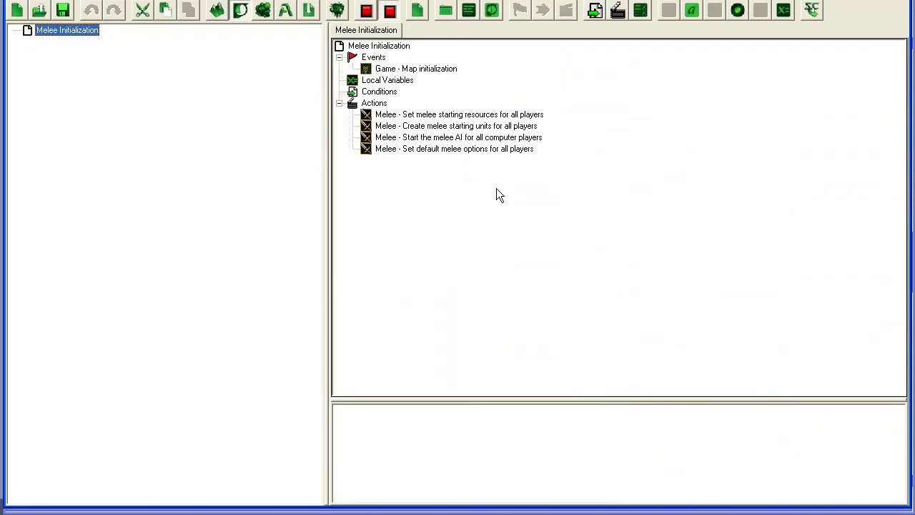
pyautogui.click(454, 116)
pyautogui.press('End')
pyautogui.press('Delete')
pyautogui.press('Delete')
pyautogui.press('Delete')
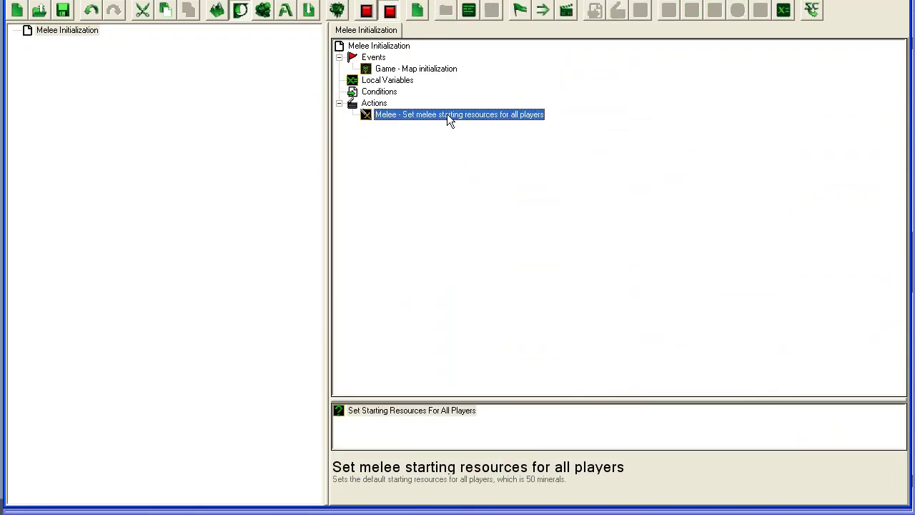
pyautogui.press('Delete')
# Step: Create a new global variable named SelectedUnit
pyautogui.rightClick(76, 79)
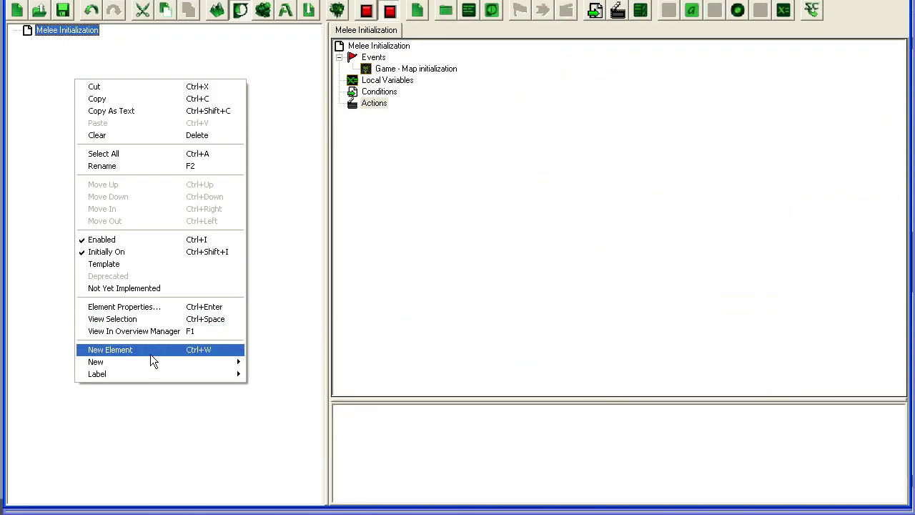
pyautogui.moveTo(178, 361)
pyautogui.click(283, 486)
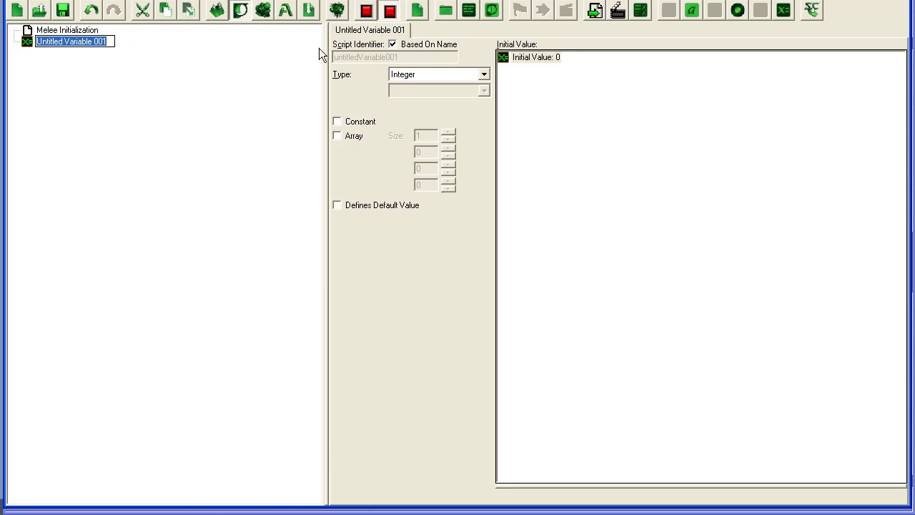
pyautogui.write('Melee S')
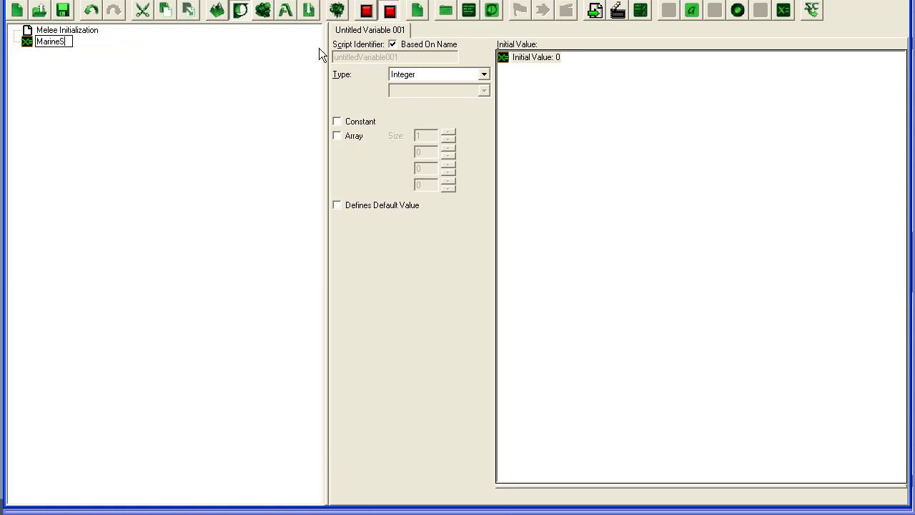
pyautogui.press('BackSpace')
pyautogui.press('BackSpace')
pyautogui.press('BackSpace')
pyautogui.press('BackSpace')
pyautogui.press('BackSpace')
pyautogui.press('BackSpace')
pyautogui.press('BackSpace')
pyautogui.write('SelectedUnit')
pyautogui.press('Return')
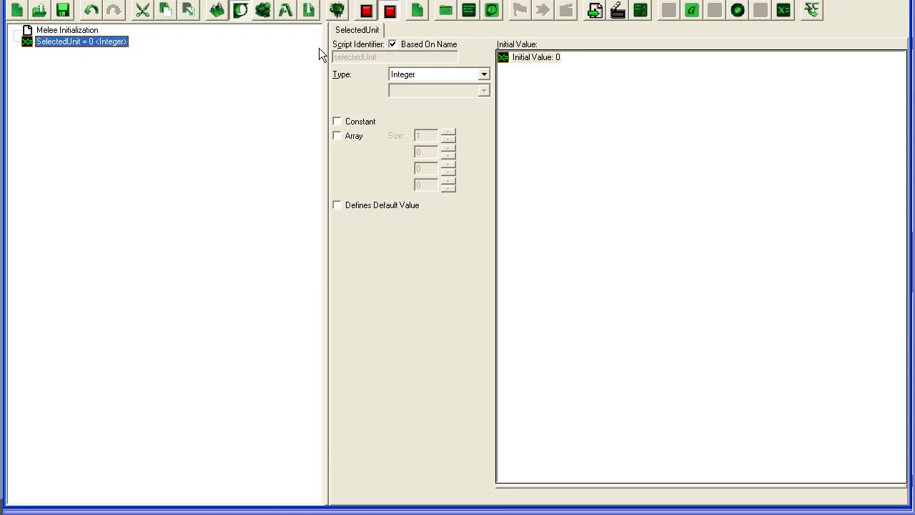
# Step: Make SelectedUnit a Unit variable and an array of size 15
pyautogui.click(419, 71)
pyautogui.click(419, 71)
pyautogui.press('u')
pyautogui.press('u')
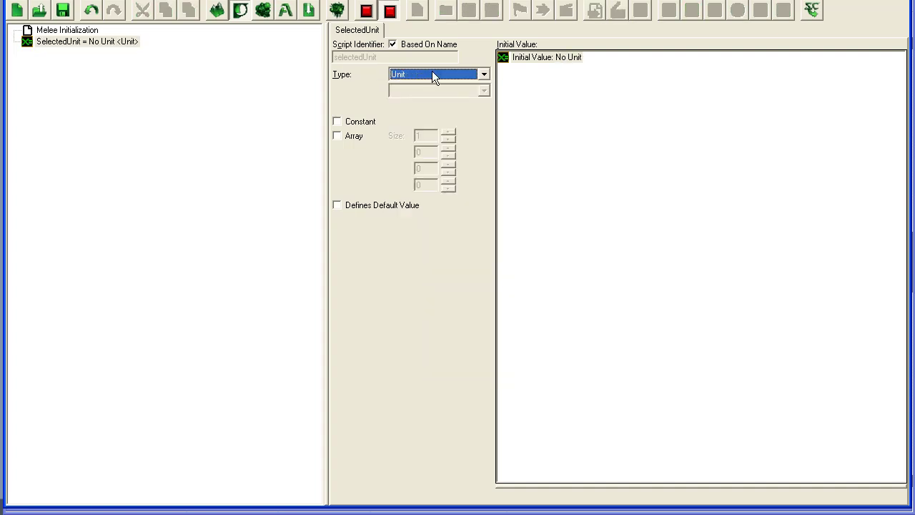
pyautogui.click(433, 73)
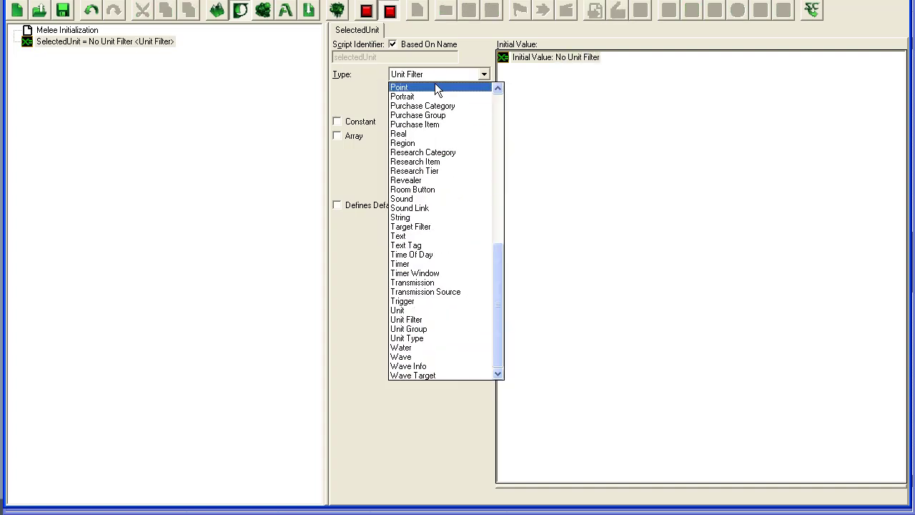
pyautogui.click(459, 312)
pyautogui.click(351, 136)
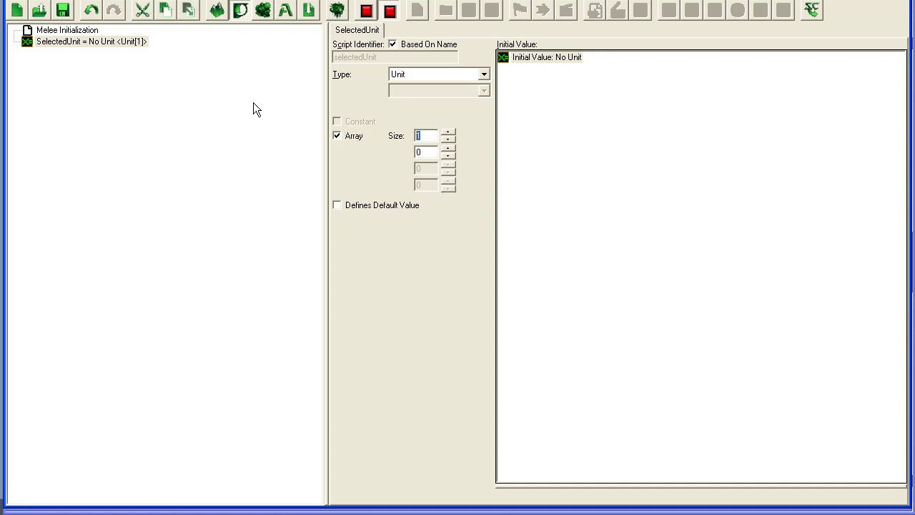
pyautogui.write('15')
pyautogui.click(199, 87)
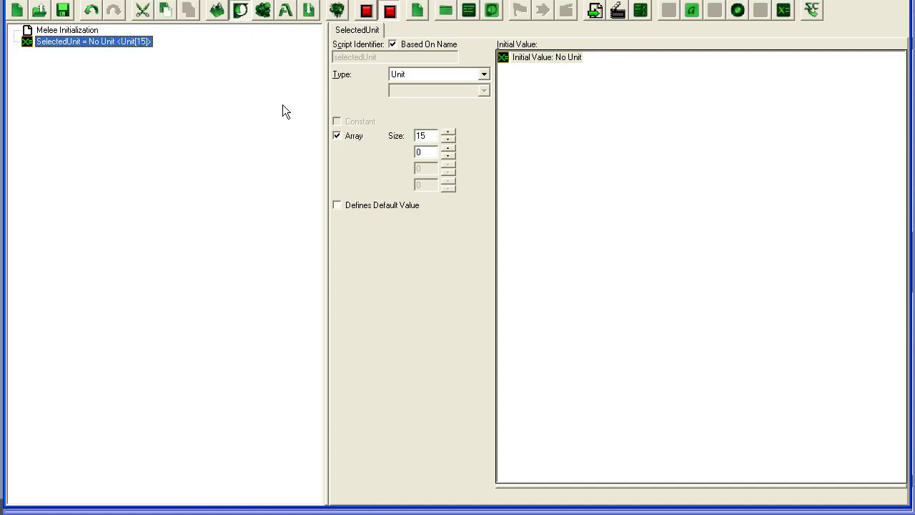
# Step: Delete an accidentally added extra variable from the trigger list
pyautogui.rightClick(117, 94)
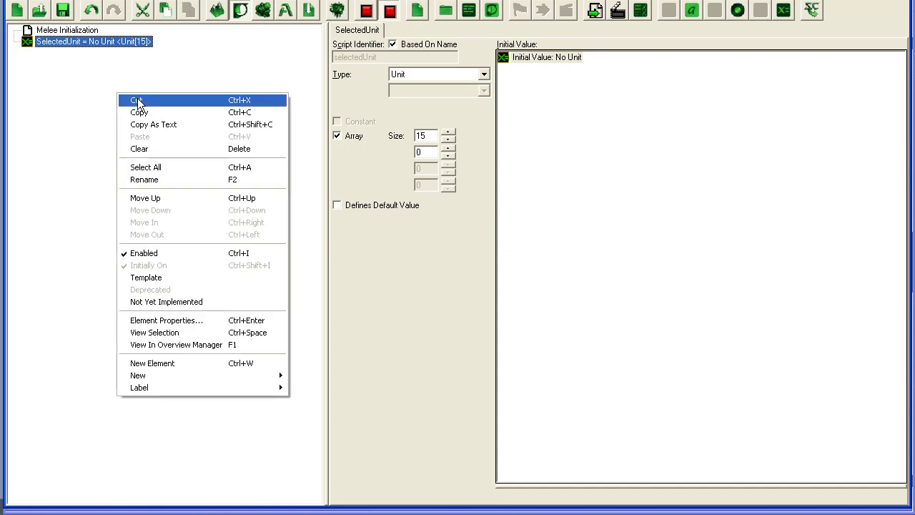
pyautogui.click(203, 364)
pyautogui.press('Return')
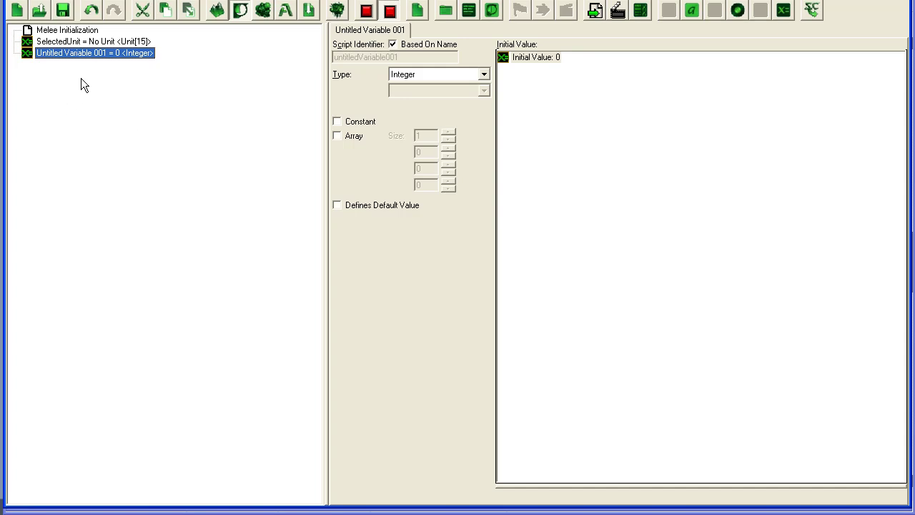
pyautogui.press('Delete')
pyautogui.rightClick(118, 103)
# Step: Add a new trigger named UnitSelected
pyautogui.moveTo(250, 386)
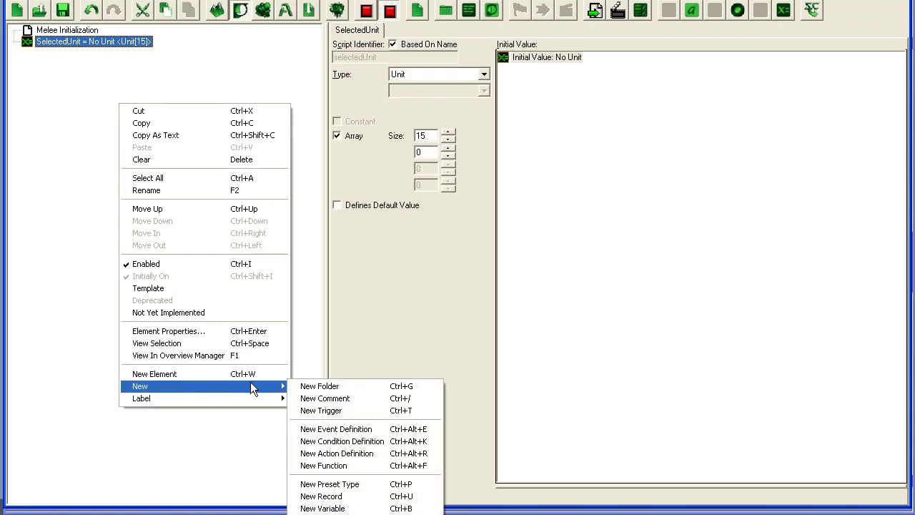
pyautogui.click(343, 411)
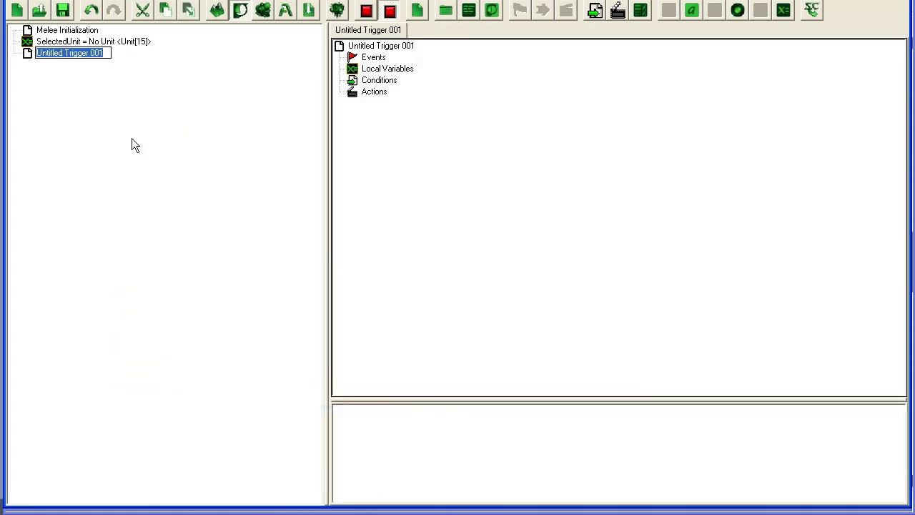
pyautogui.write('Unit')
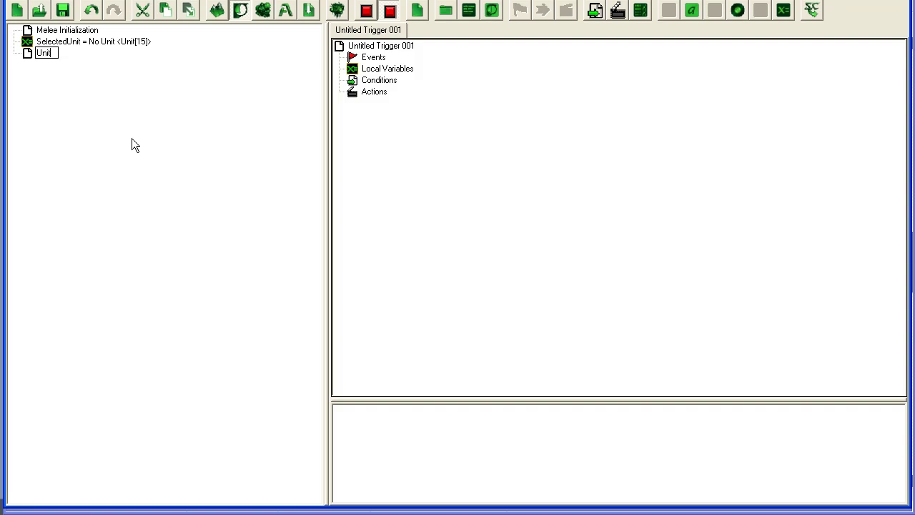
pyautogui.write('Selected')
pyautogui.press('Return')
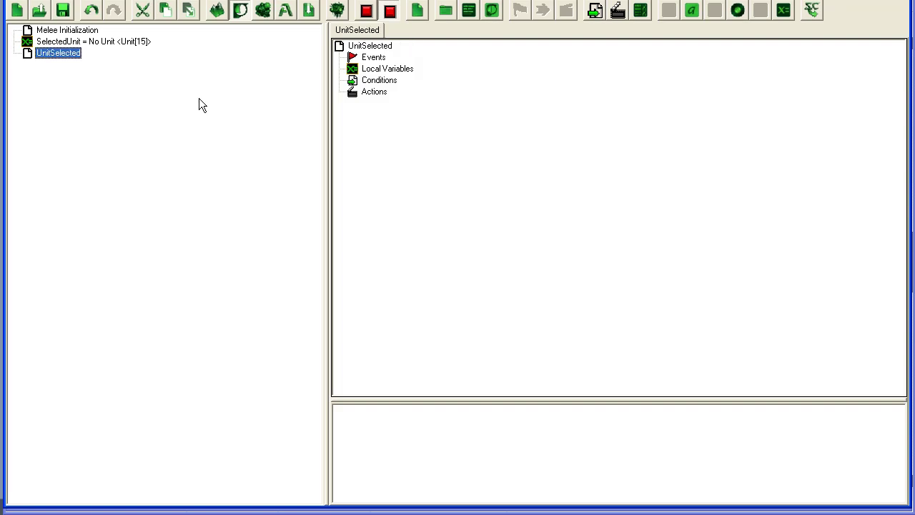
# Step: Give UnitSelected the event Unit Is Selected, found by searching 'sele'
pyautogui.click(367, 66)
pyautogui.rightClick(367, 58)
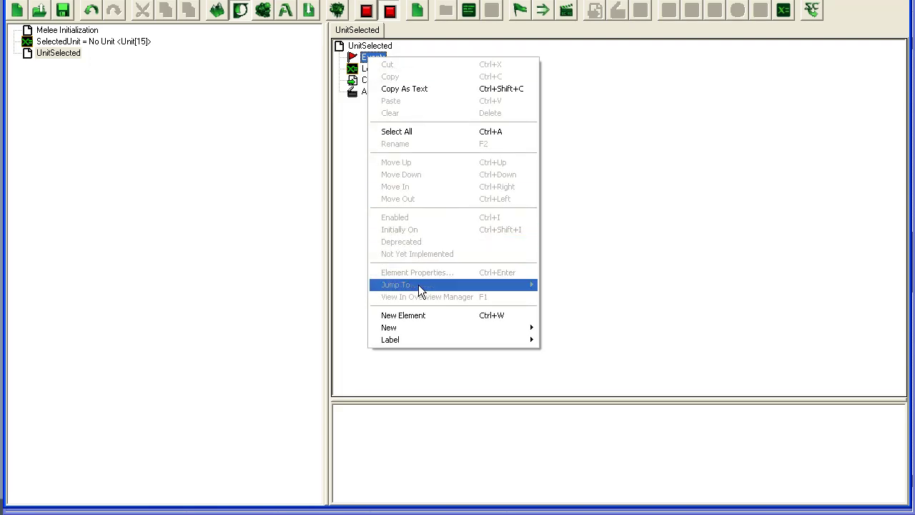
pyautogui.click(417, 315)
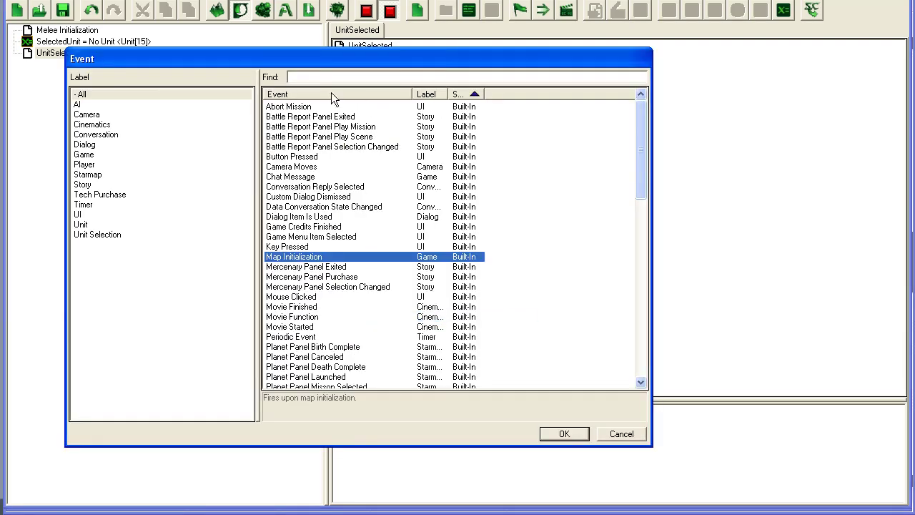
pyautogui.click(308, 78)
pyautogui.write('selec')
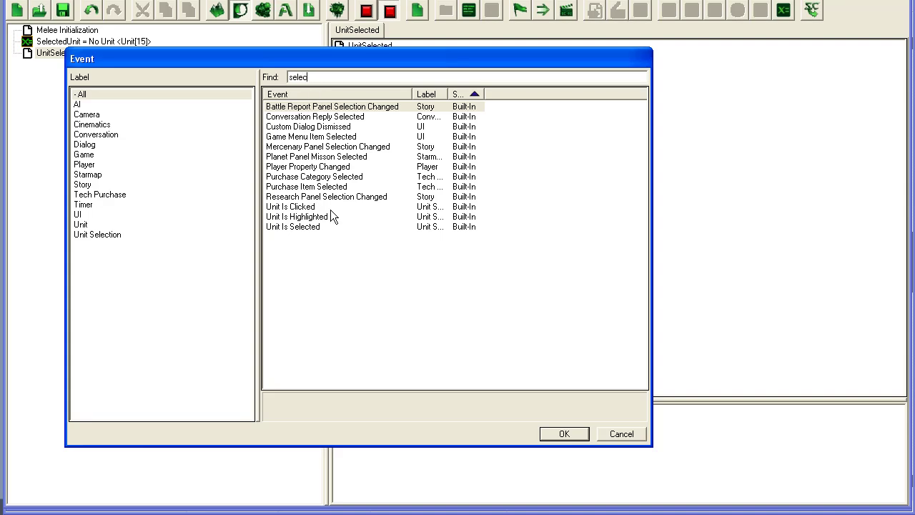
pyautogui.doubleClick(322, 228)
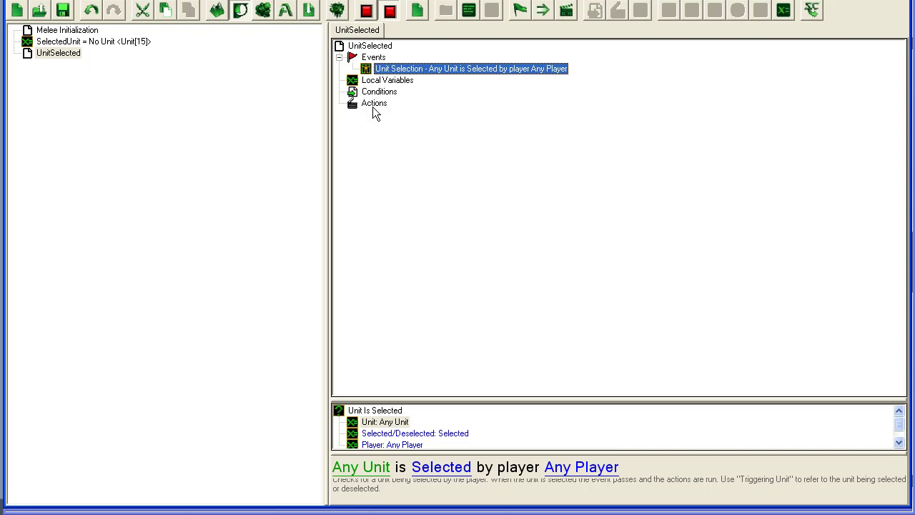
pyautogui.doubleClick(375, 104)
pyautogui.press('Escape')
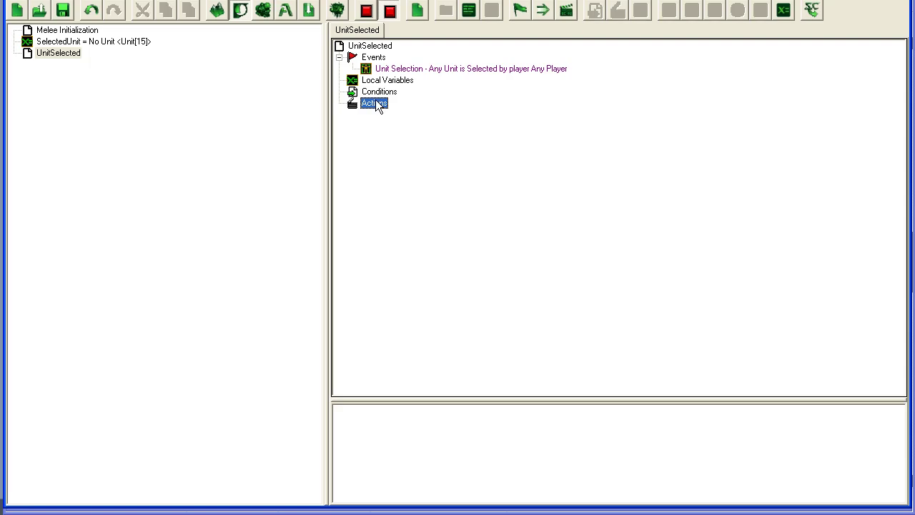
# Step: Add an If Then Else action to UnitSelected and a comparison condition under If
pyautogui.doubleClick(375, 103)
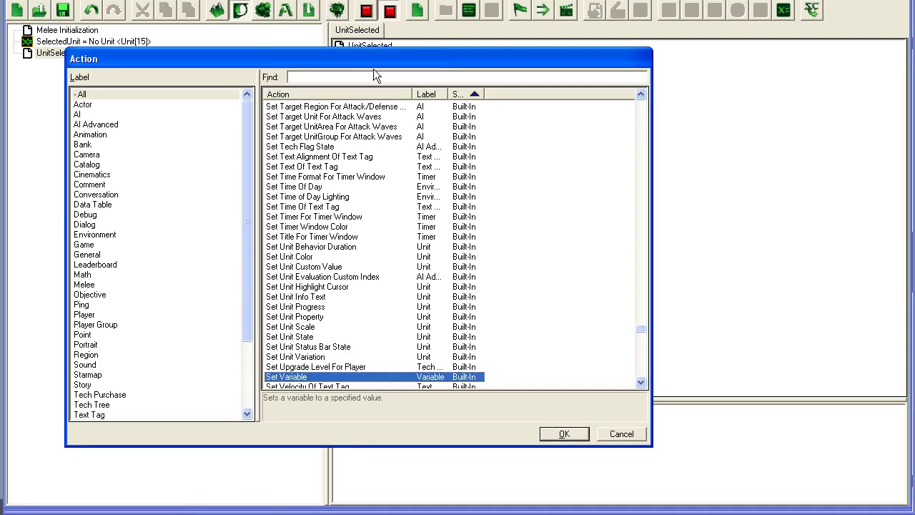
pyautogui.write('if then')
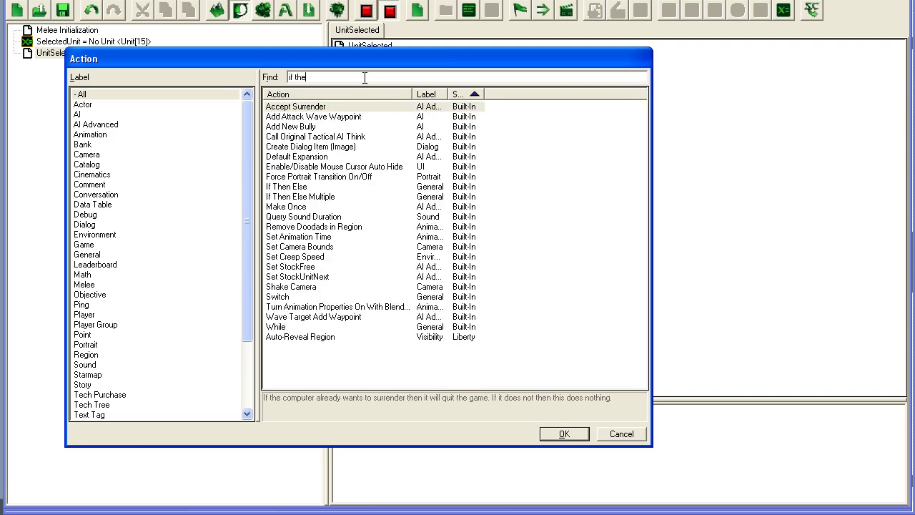
pyautogui.doubleClick(321, 108)
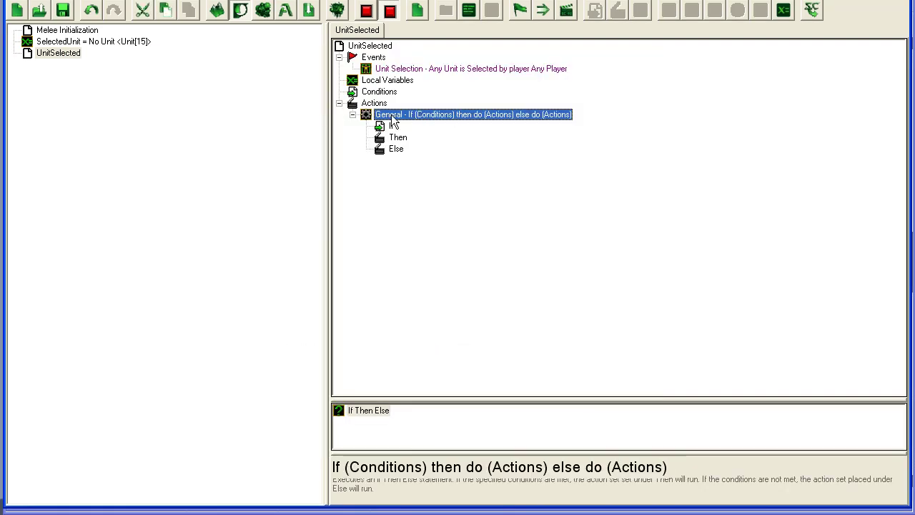
pyautogui.click(391, 126)
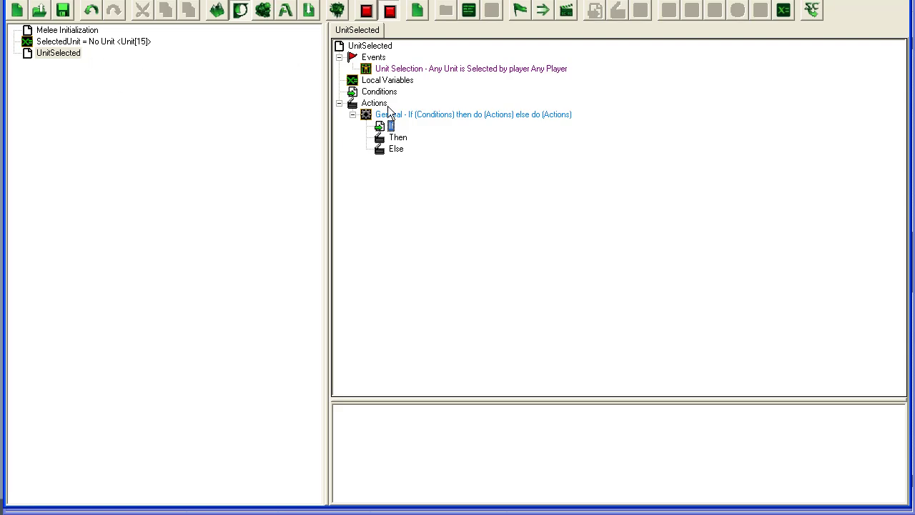
pyautogui.hotkey('ctrl', 'w')
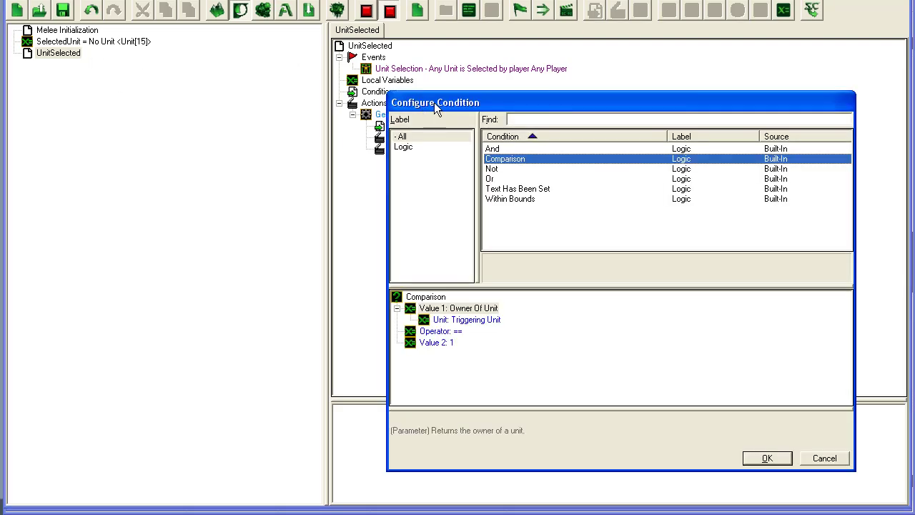
# Step: Set the comparison's first value to SelectedUnit indexed by Triggering Player
pyautogui.doubleClick(475, 309)
pyautogui.click(412, 163)
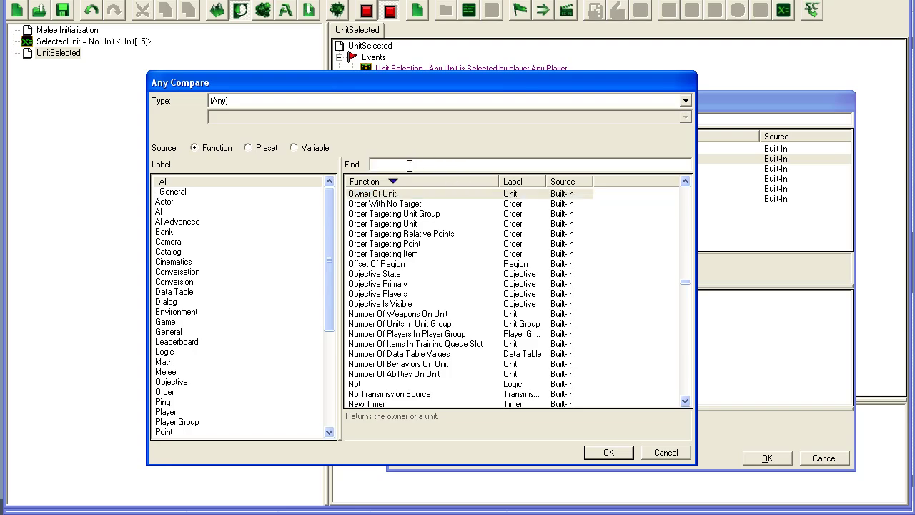
pyautogui.click(294, 148)
pyautogui.doubleClick(278, 191)
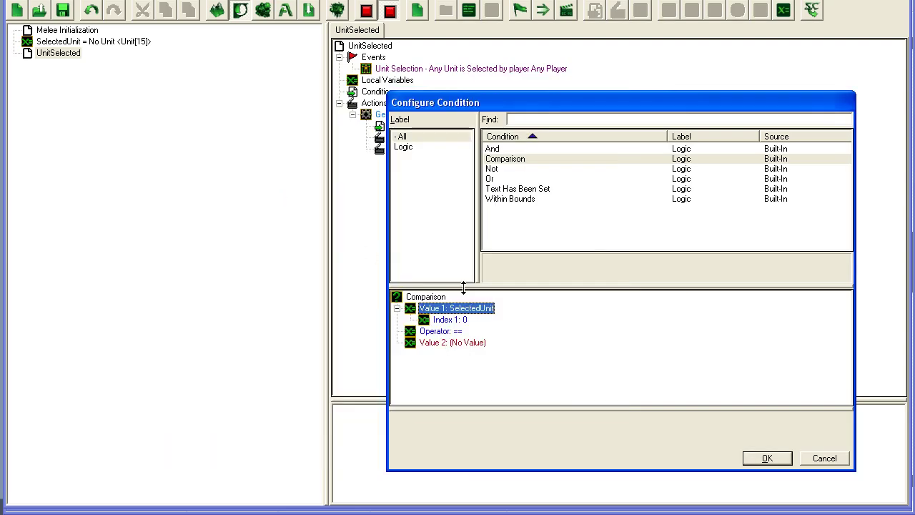
pyautogui.click(446, 321)
pyautogui.doubleClick(445, 323)
pyautogui.click(210, 150)
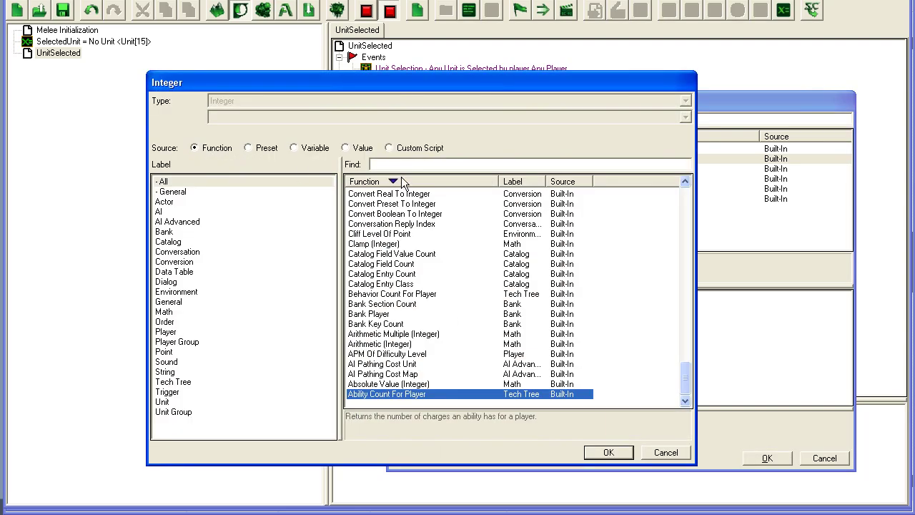
pyautogui.click(408, 164)
pyautogui.write('trig')
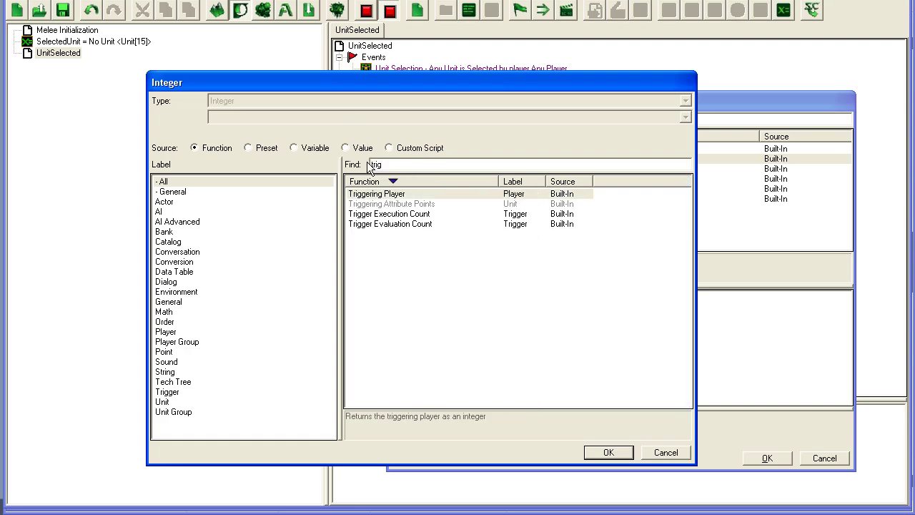
pyautogui.doubleClick(373, 194)
# Step: Compare it against No Unit using the != operator and confirm the condition
pyautogui.click(459, 343)
pyautogui.doubleClick(458, 345)
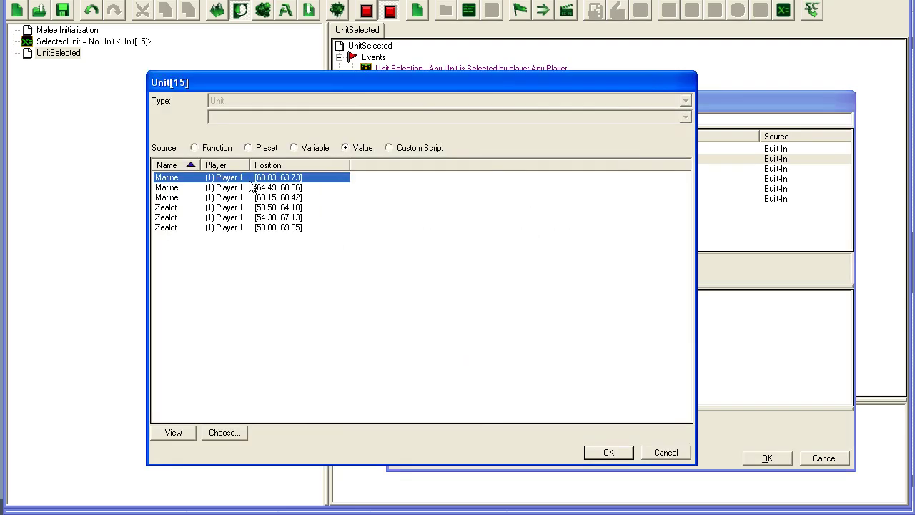
pyautogui.click(224, 149)
pyautogui.click(398, 165)
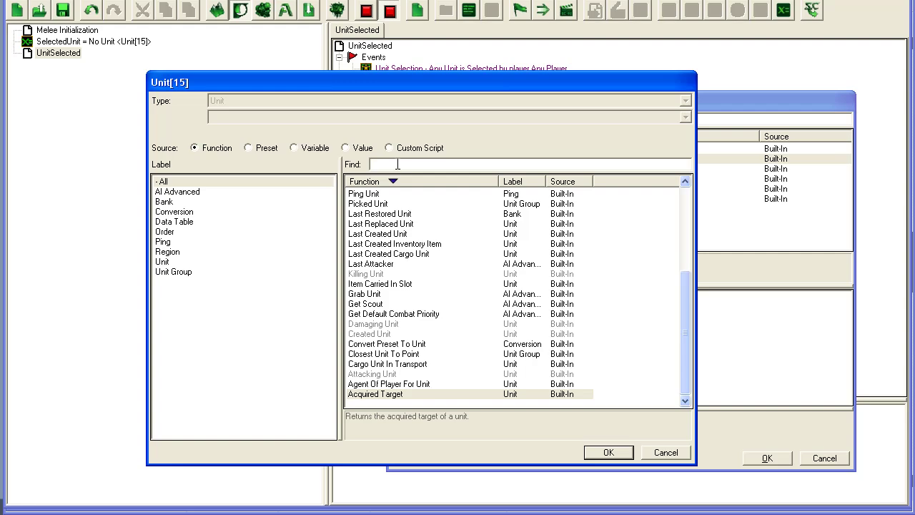
pyautogui.write('sca')
pyautogui.click(266, 149)
pyautogui.doubleClick(376, 201)
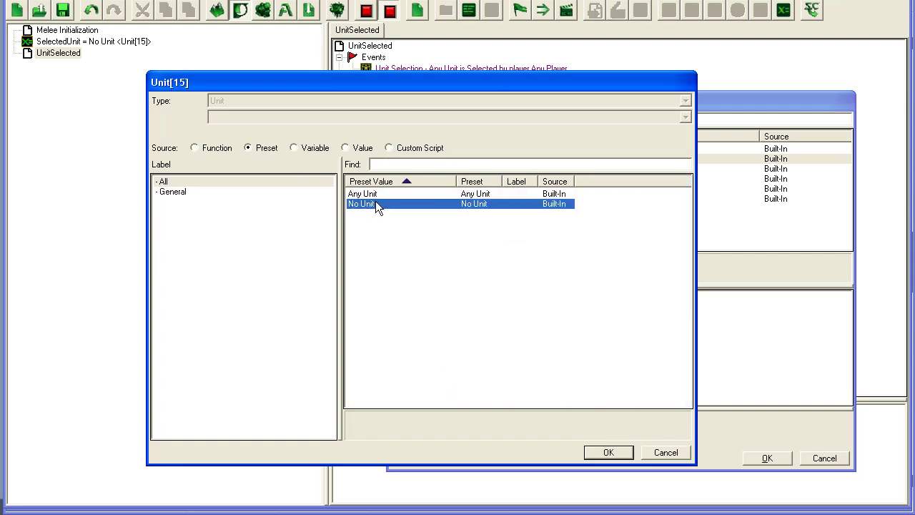
pyautogui.doubleClick(439, 331)
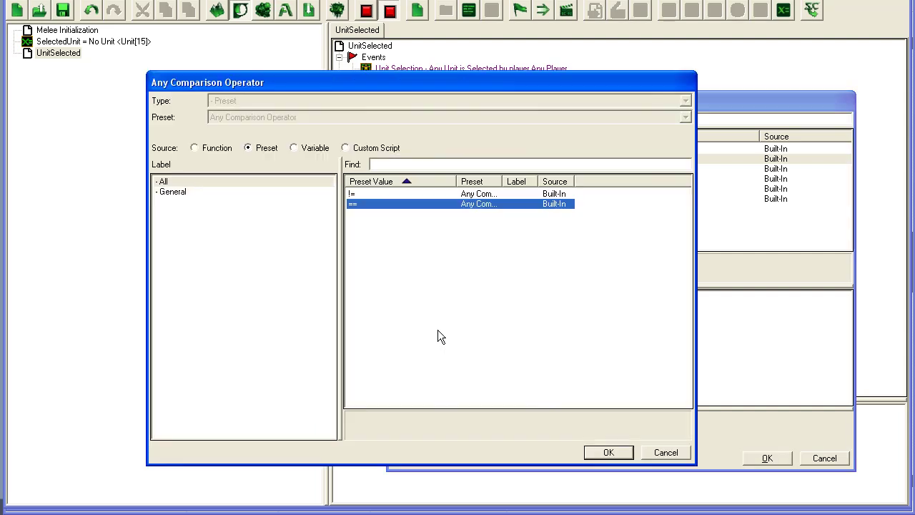
pyautogui.doubleClick(374, 194)
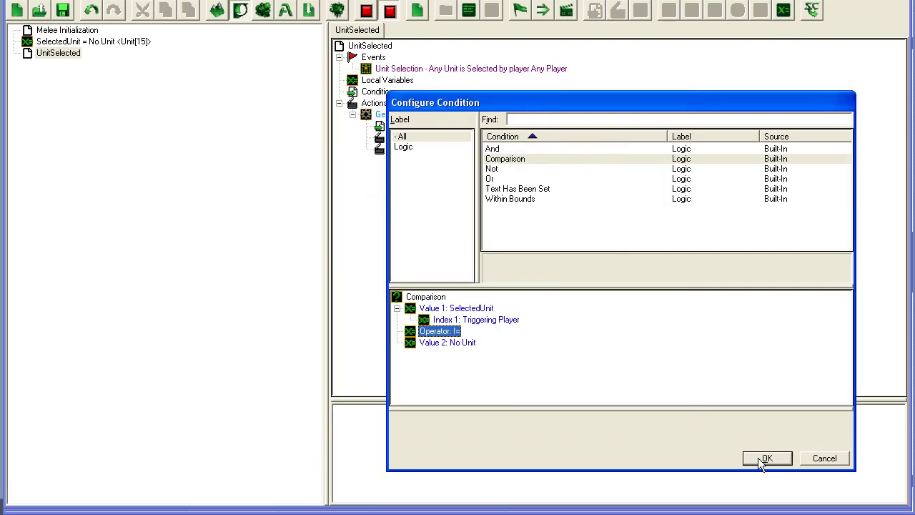
pyautogui.click(766, 457)
# Step: Add a Remove Behavior (Player) action under Then removing Marine Range Indicator
pyautogui.click(398, 149)
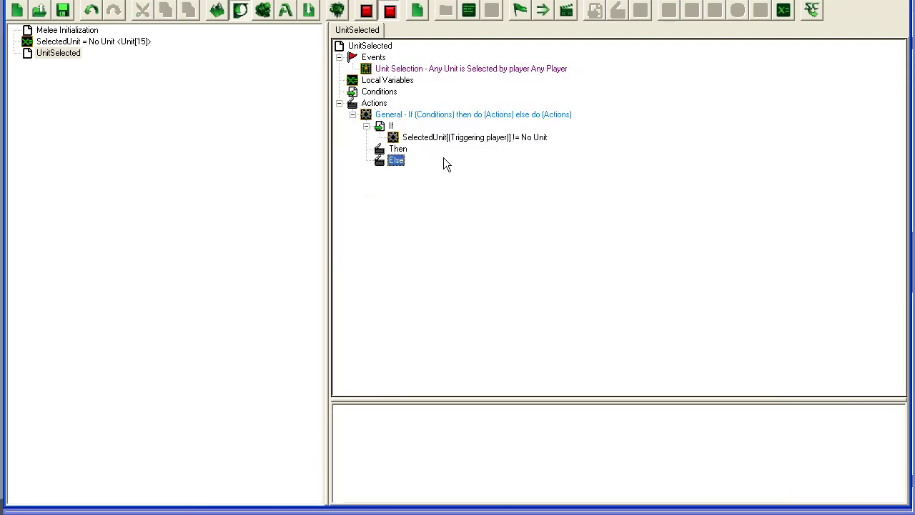
pyautogui.hotkey('ctrl', 'r')
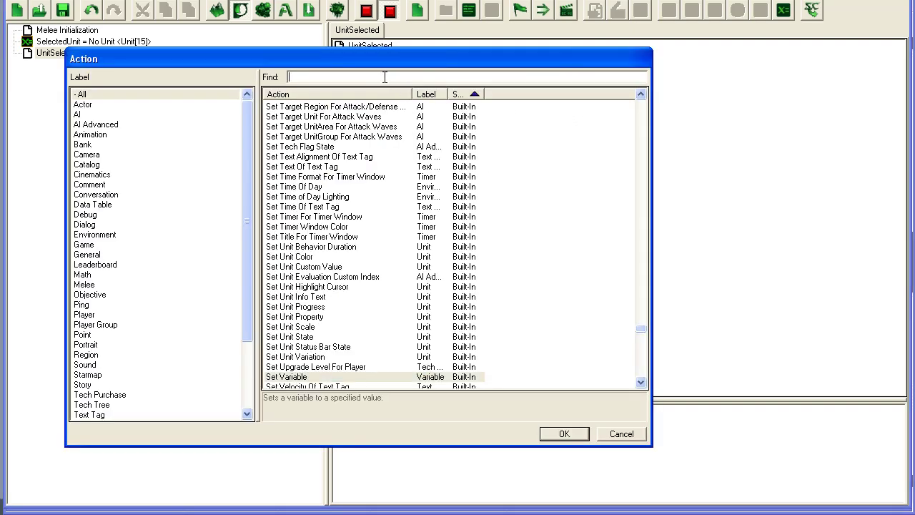
pyautogui.write('beh')
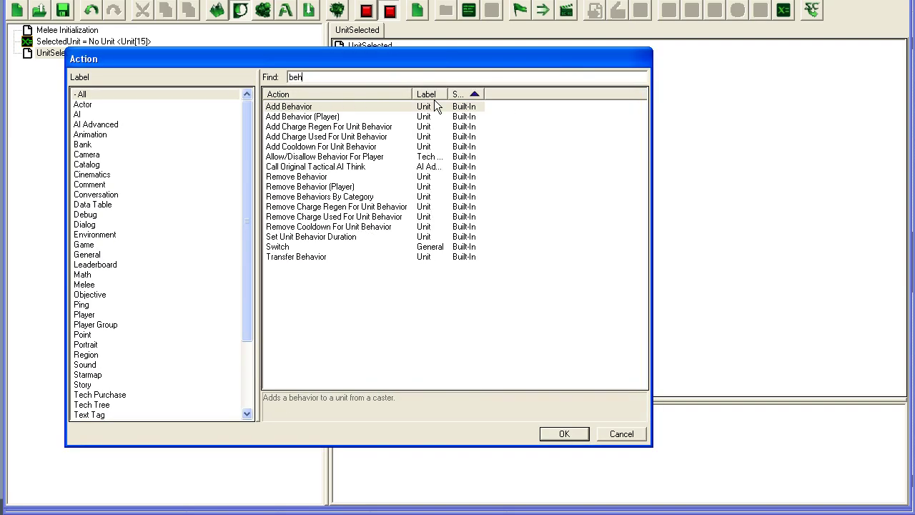
pyautogui.click(334, 177)
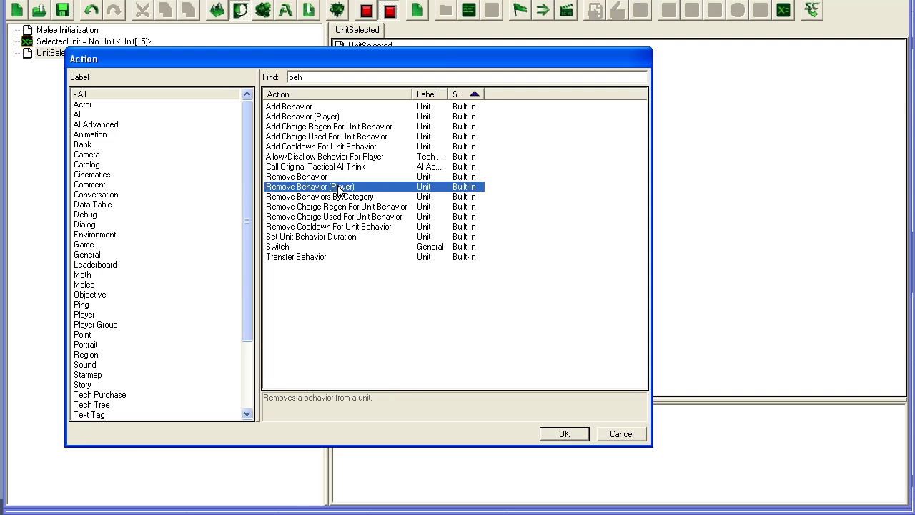
pyautogui.doubleClick(341, 187)
pyautogui.doubleClick(396, 433)
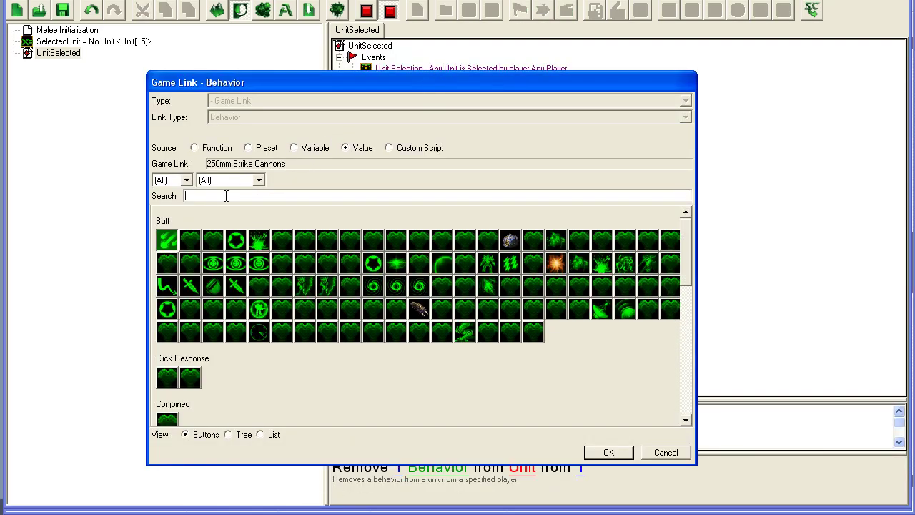
pyautogui.write('marine')
pyautogui.click(215, 241)
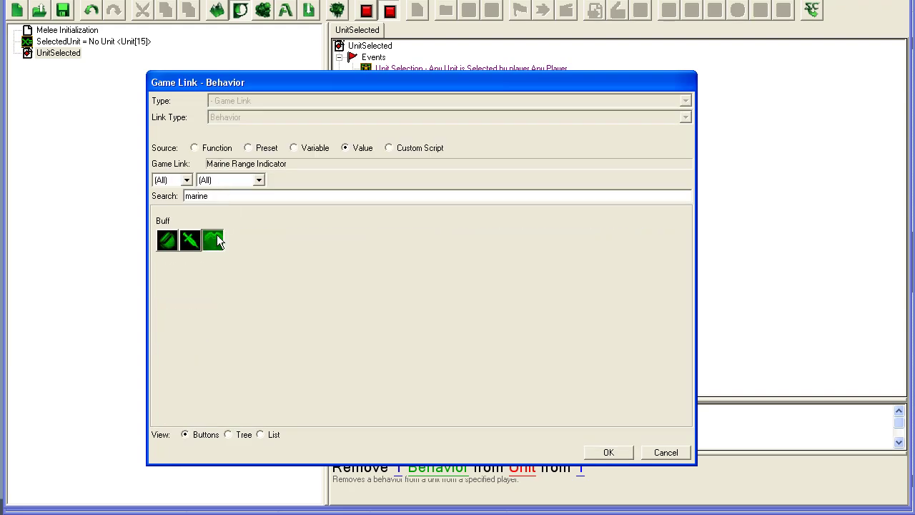
pyautogui.click(615, 452)
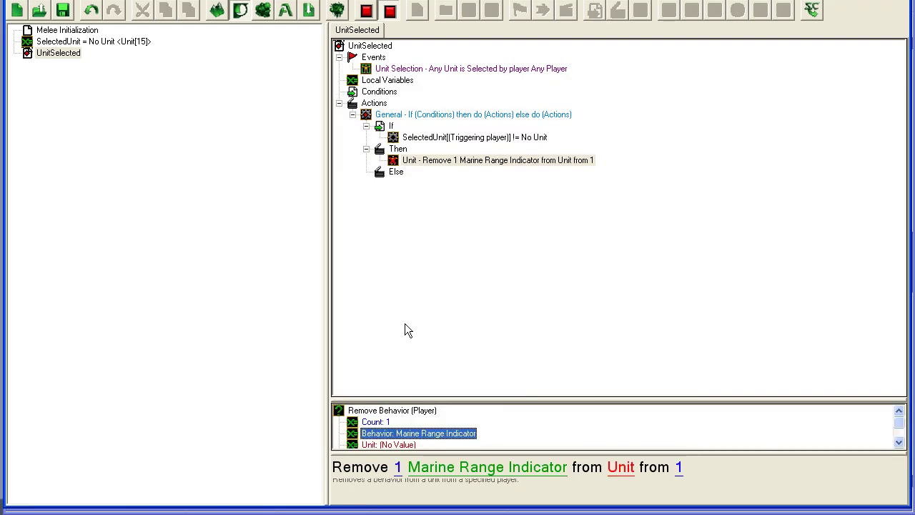
# Step: Set the action's unit to SelectedUnit[Triggering Player]
pyautogui.scroll(-1, 406, 413)
pyautogui.click(390, 422)
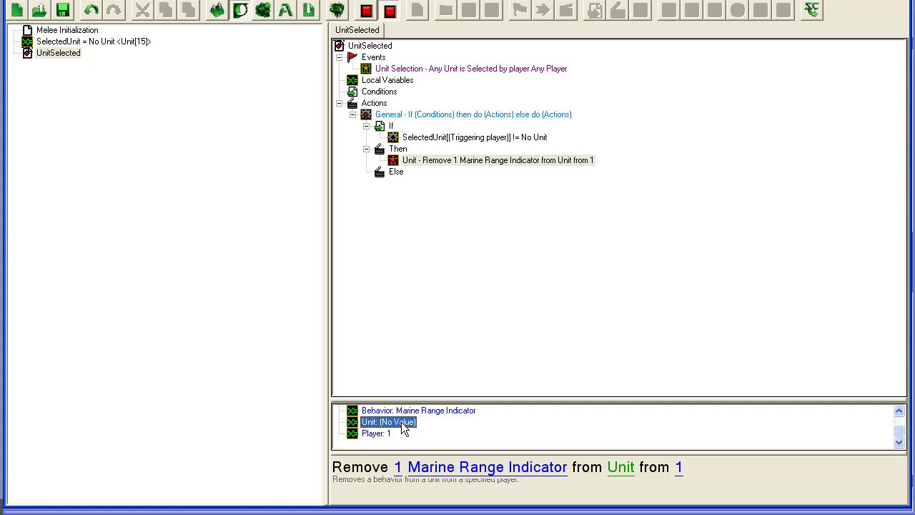
pyautogui.doubleClick(402, 423)
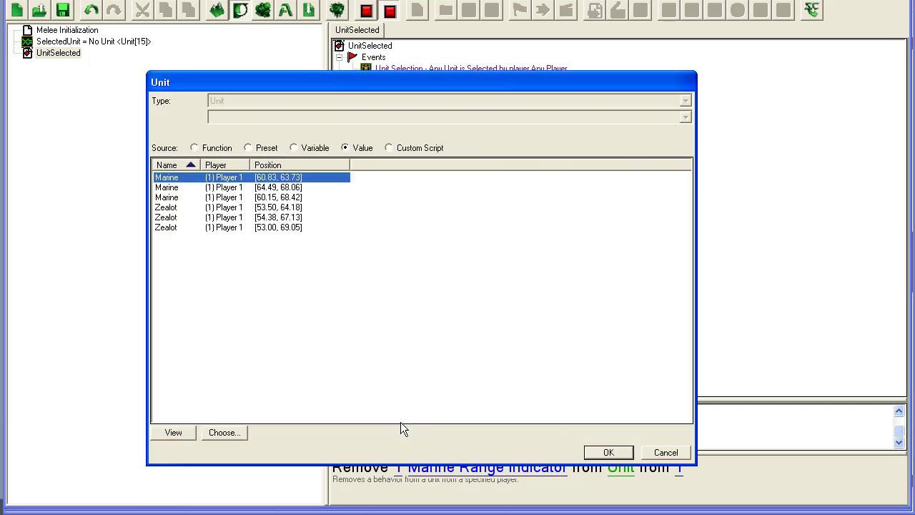
pyautogui.click(294, 148)
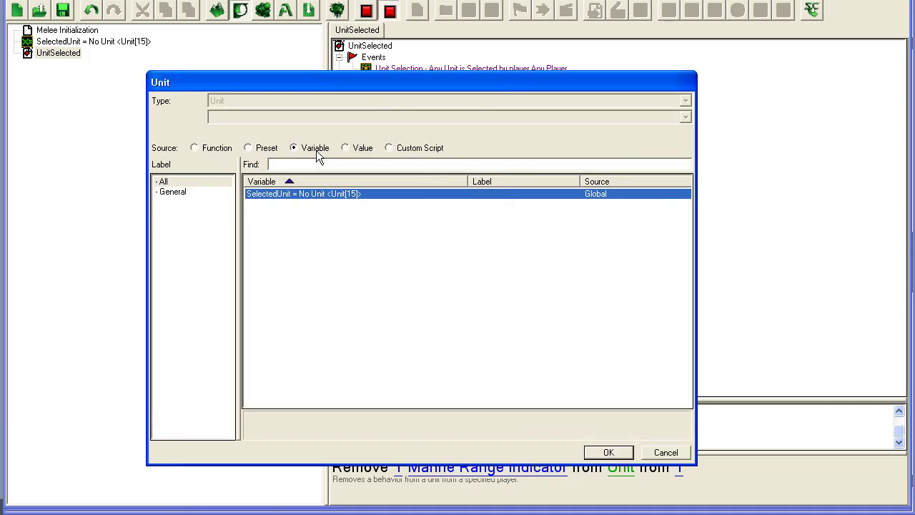
pyautogui.doubleClick(294, 194)
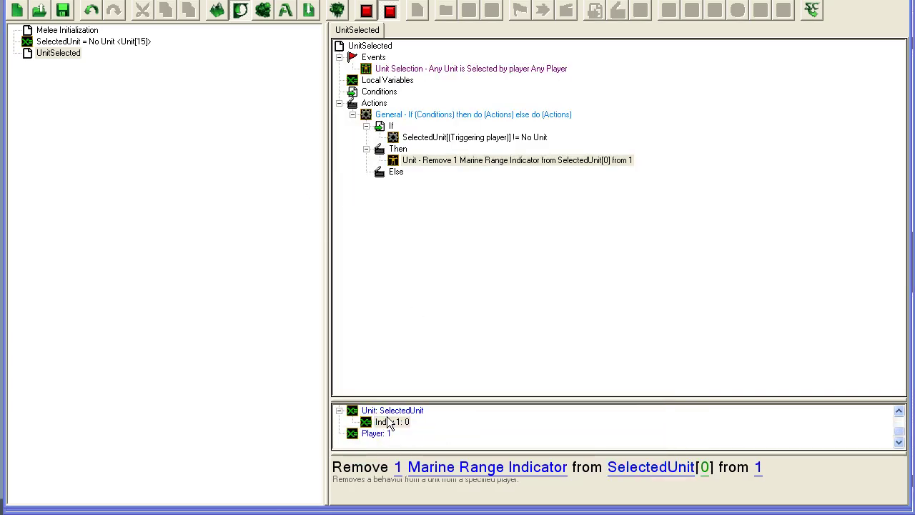
pyautogui.doubleClick(388, 422)
pyautogui.click(219, 150)
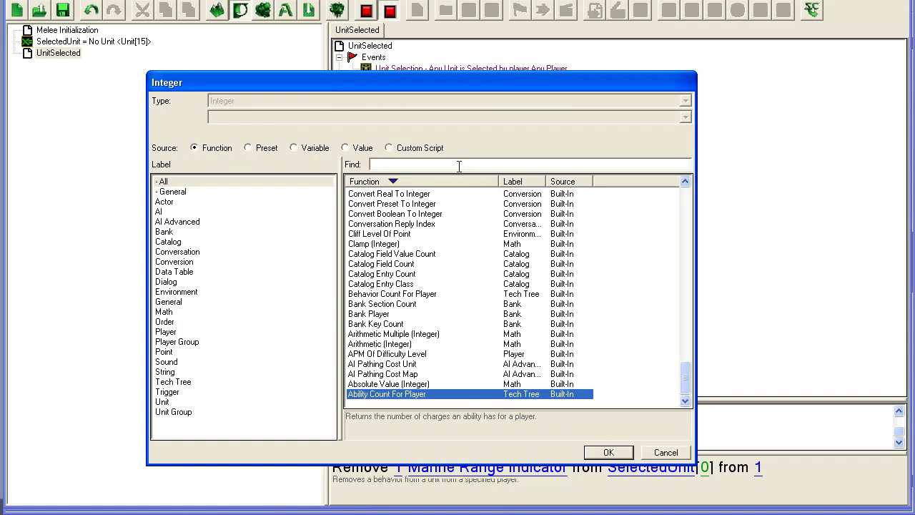
pyautogui.click(452, 163)
pyautogui.write('trig')
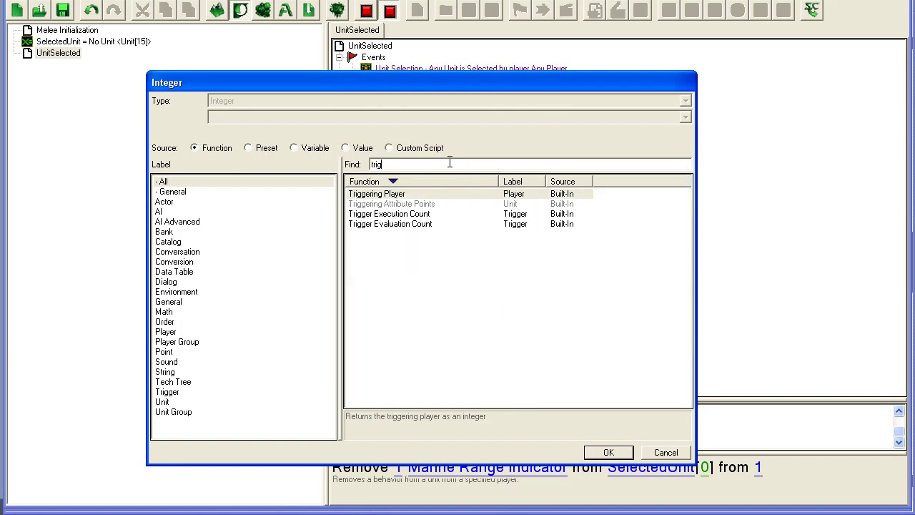
pyautogui.doubleClick(397, 193)
# Step: Set the action's player to Triggering Player, review the parameters, and collapse the If Then Else block
pyautogui.doubleClick(377, 445)
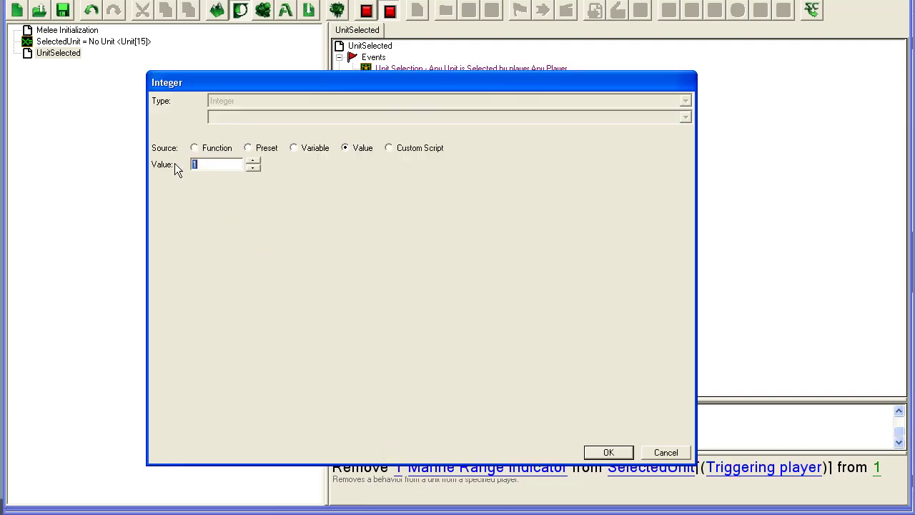
pyautogui.click(195, 147)
pyautogui.write('tr')
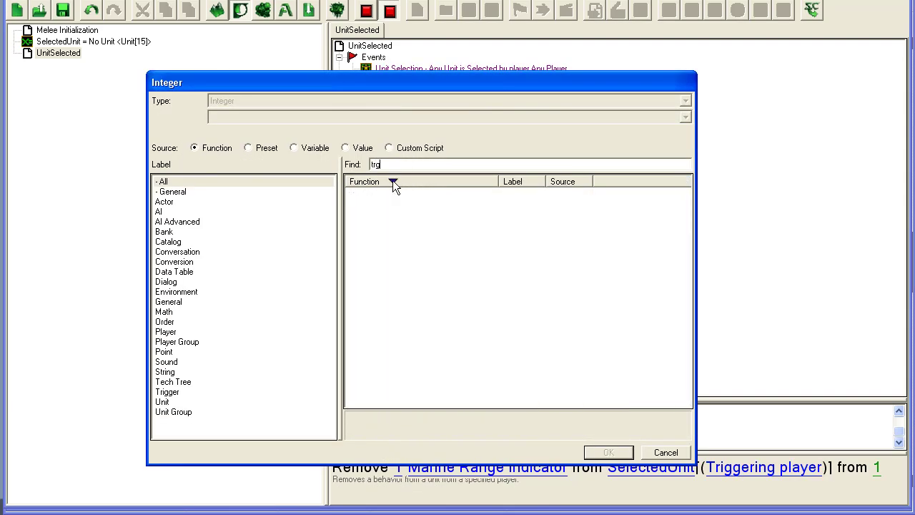
pyautogui.write('ig')
pyautogui.doubleClick(385, 195)
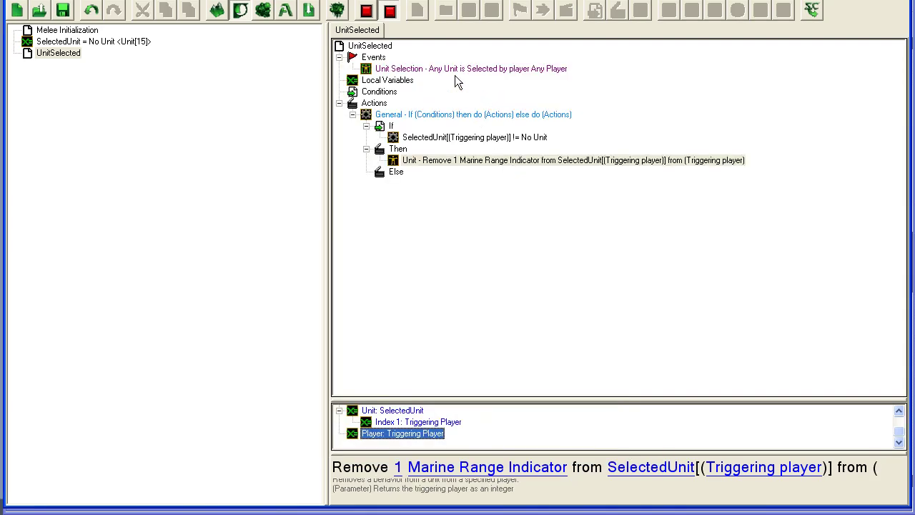
pyautogui.click(466, 137)
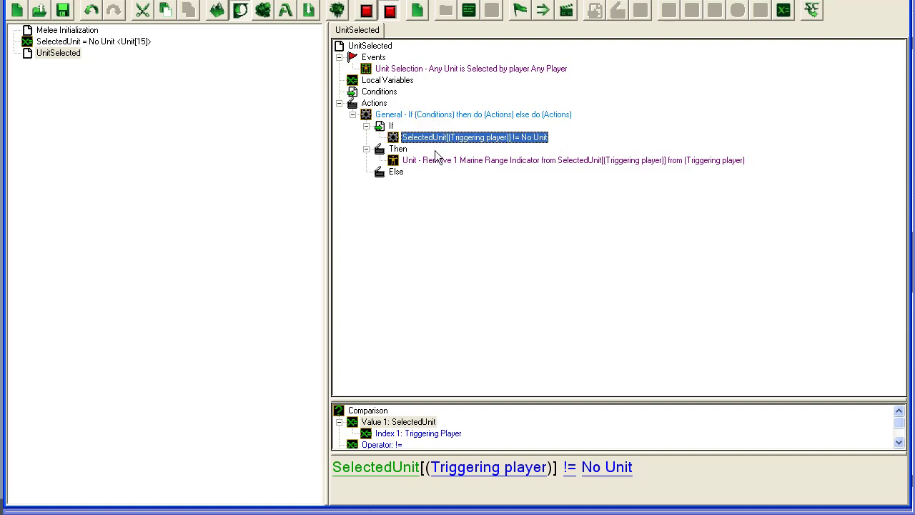
pyautogui.click(561, 160)
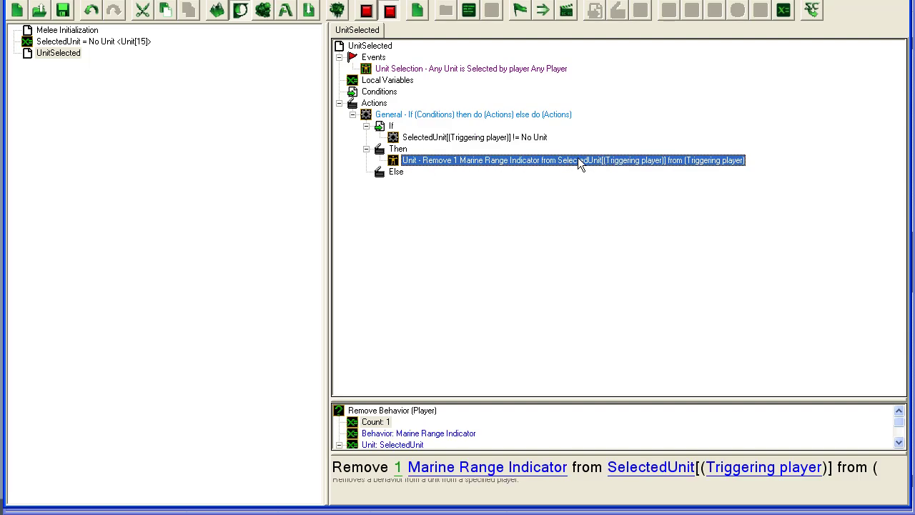
pyautogui.click(406, 116)
pyautogui.click(352, 114)
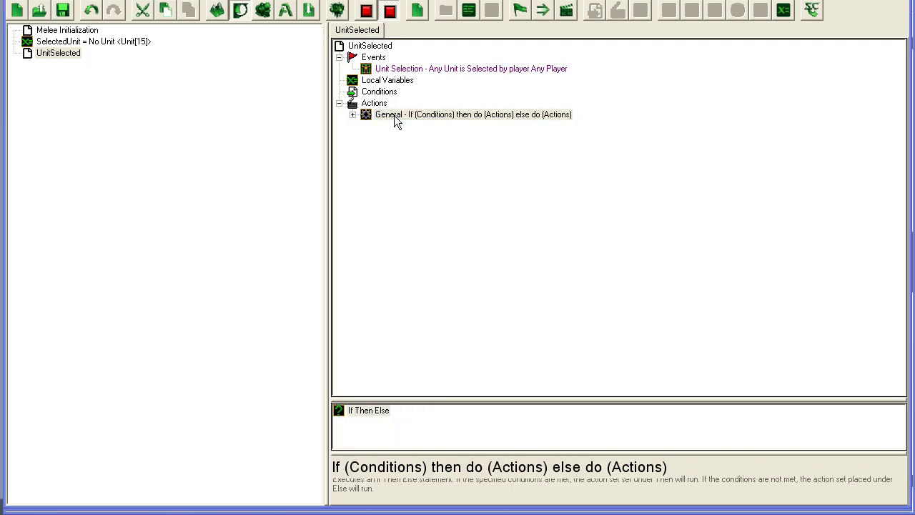
# Step: Add a second If Then Else action and start a new condition in its If part
pyautogui.hotkey('ctrl', 'r')
pyautogui.write('if then')
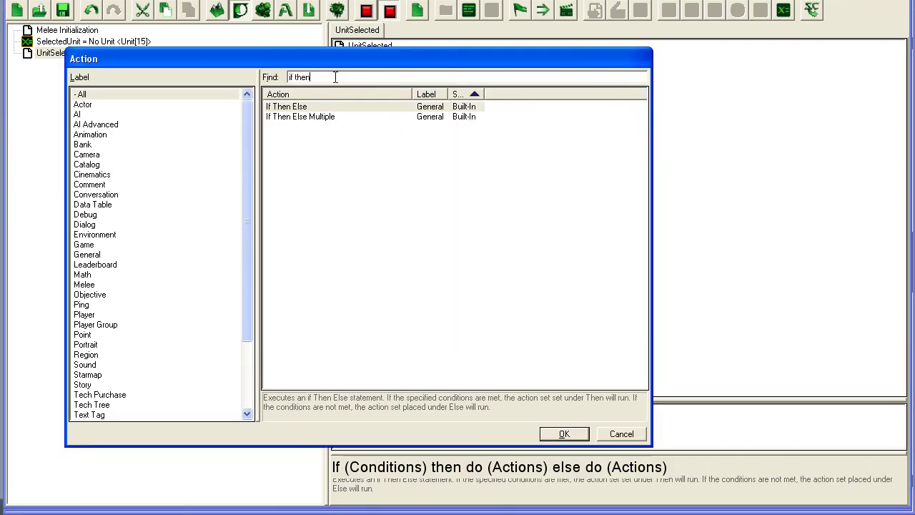
pyautogui.doubleClick(312, 105)
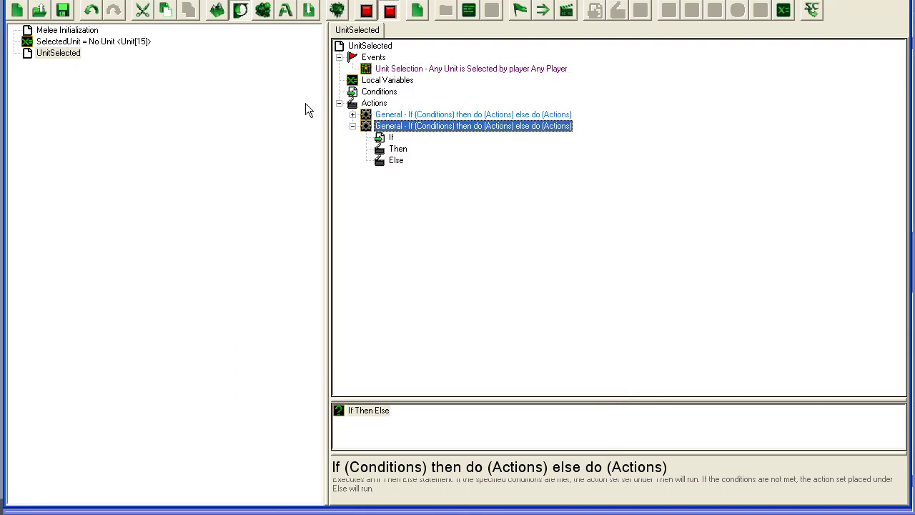
pyautogui.click(383, 137)
pyautogui.doubleClick(389, 138)
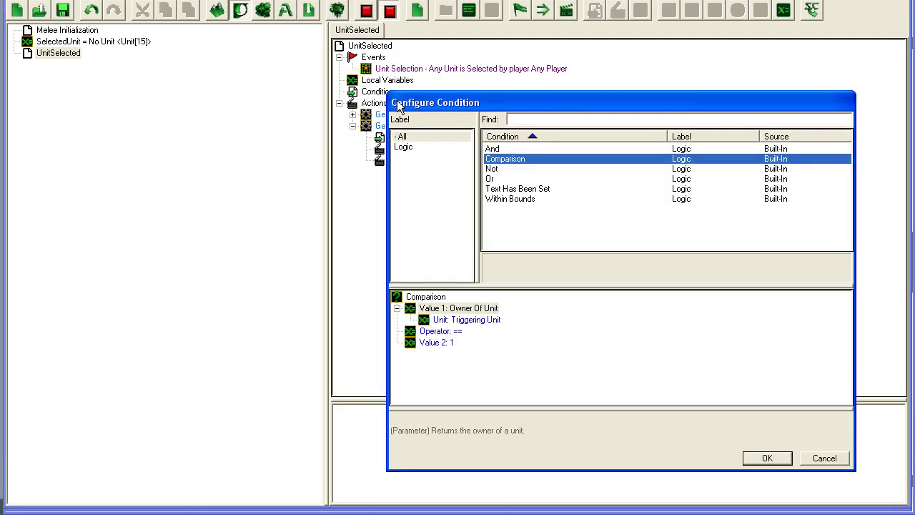
# Step: Make the condition (Unit type of (Triggering unit)) == Marine and confirm it
pyautogui.click(492, 309)
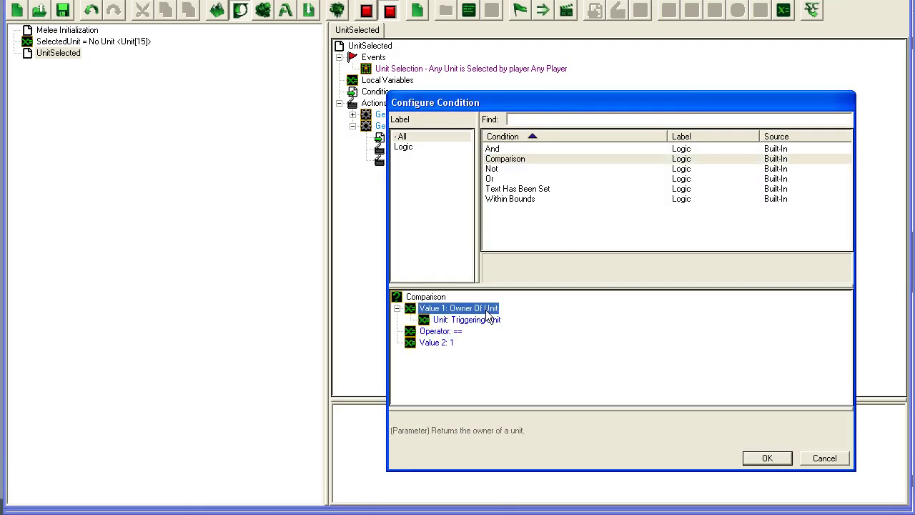
pyautogui.doubleClick(492, 309)
pyautogui.write('un')
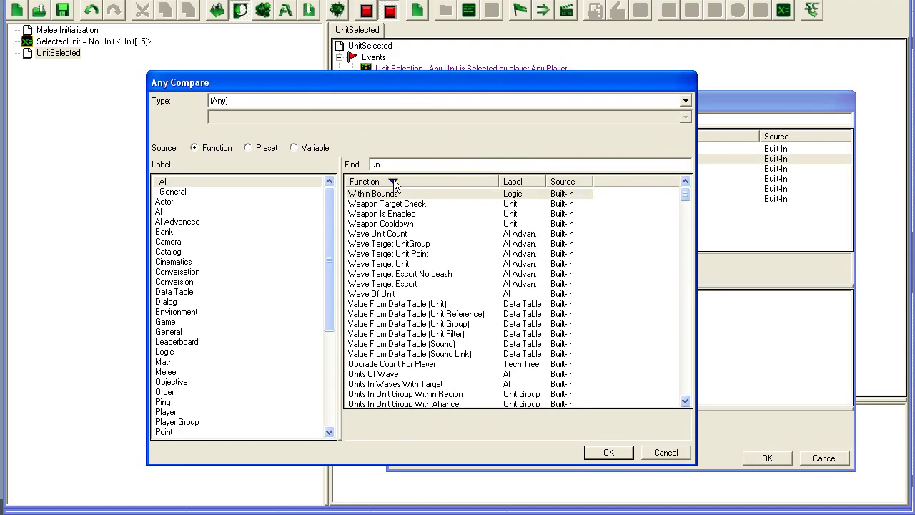
pyautogui.write('it type')
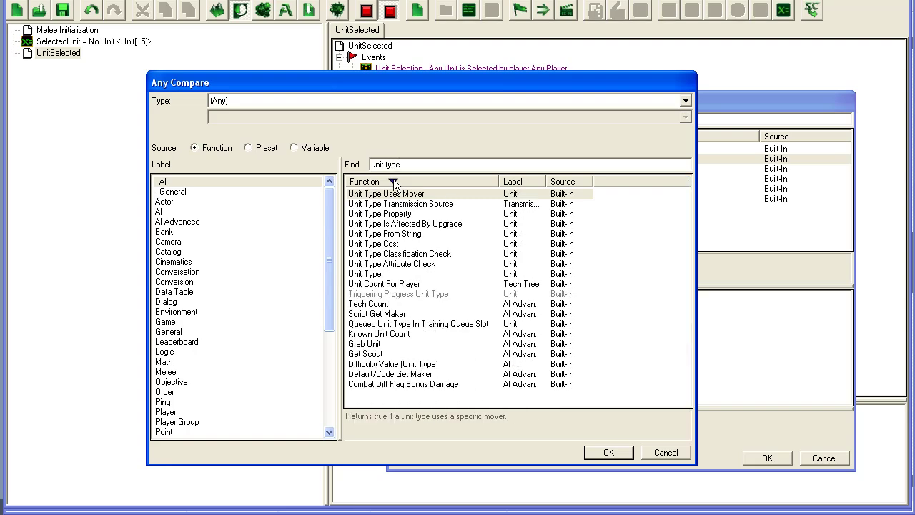
pyautogui.doubleClick(420, 274)
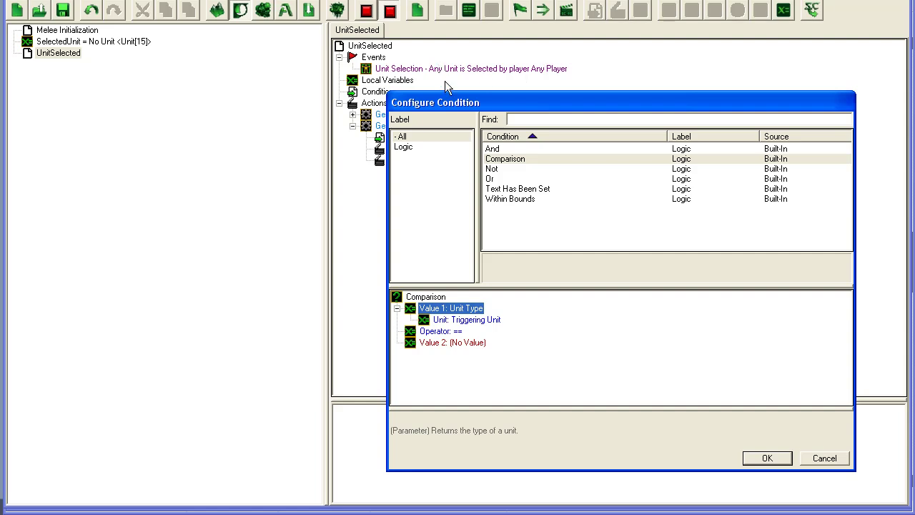
pyautogui.doubleClick(462, 343)
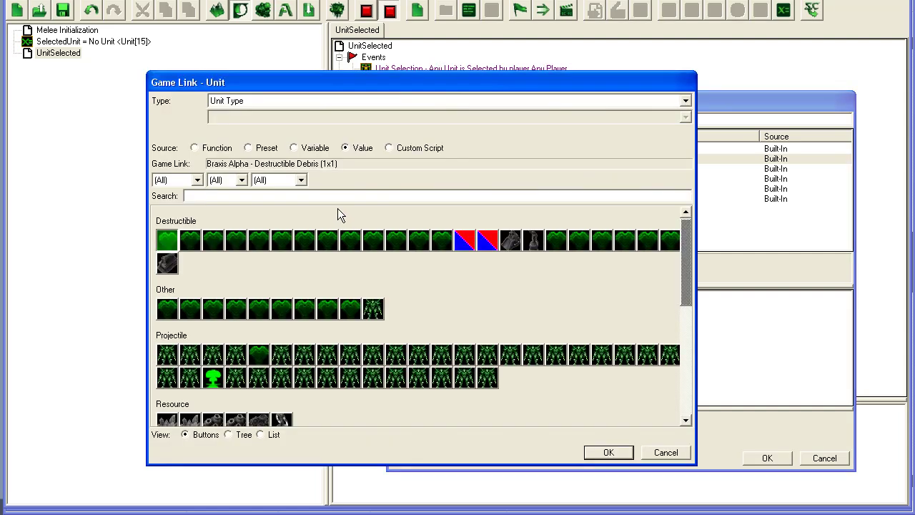
pyautogui.write('marine')
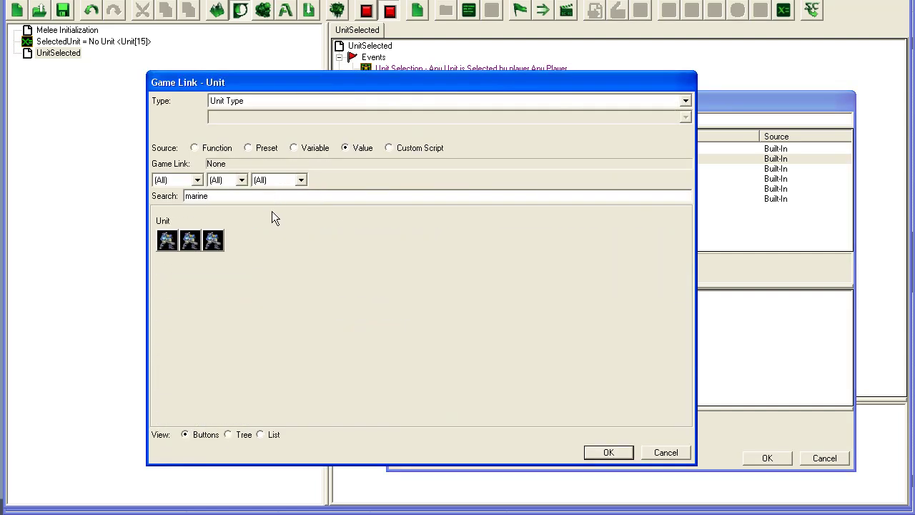
pyautogui.click(214, 241)
pyautogui.click(610, 454)
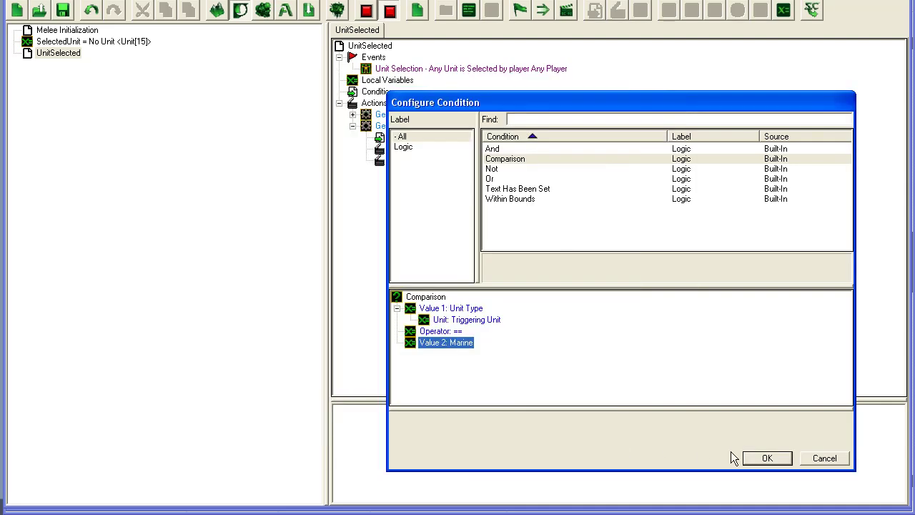
pyautogui.click(759, 457)
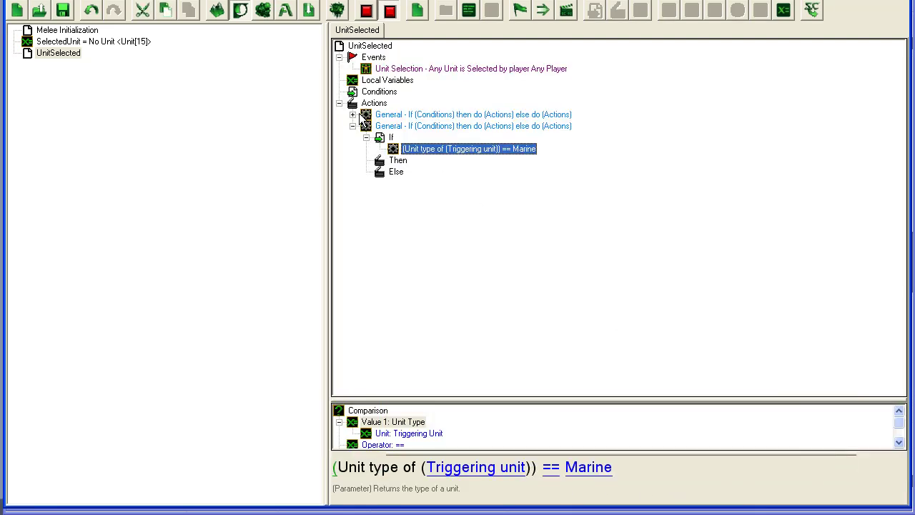
# Step: Add an Add Behavior (Player) action under Then using the Marine Range Indicator behavior
pyautogui.click(397, 160)
pyautogui.hotkey('ctrl', 'r')
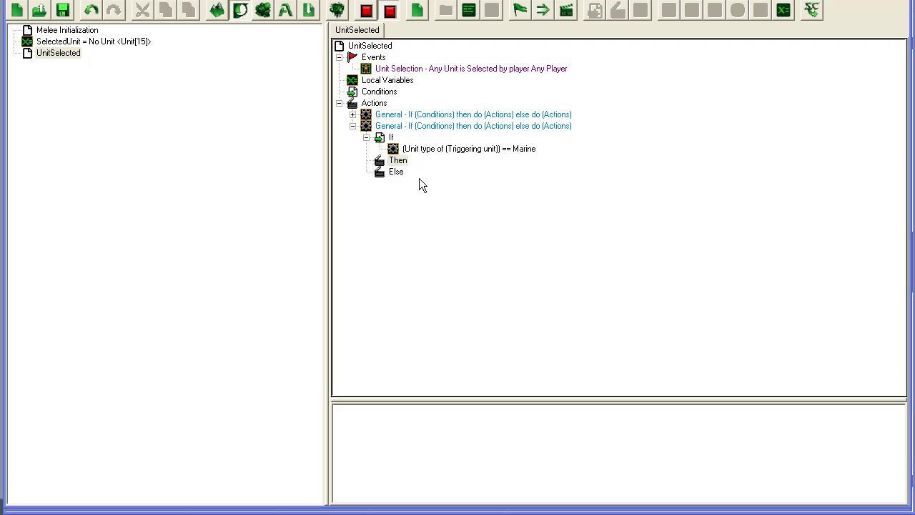
pyautogui.write('beha')
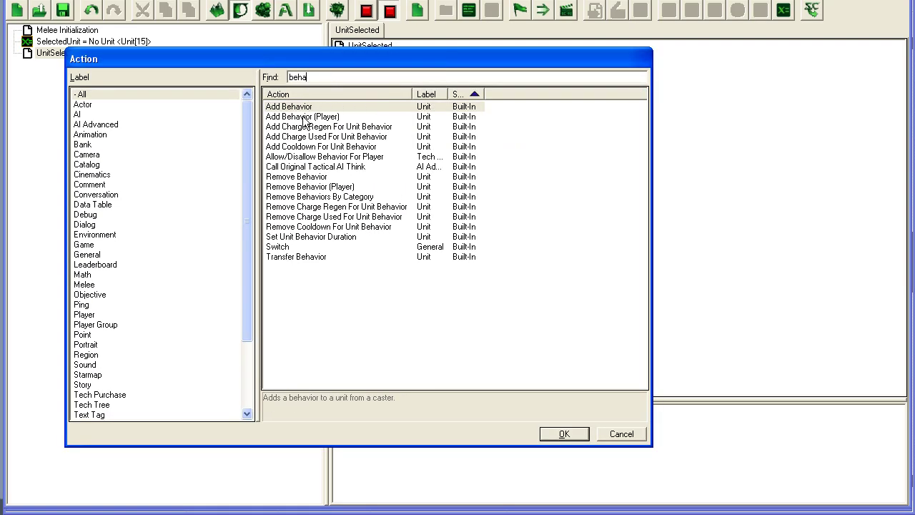
pyautogui.doubleClick(303, 116)
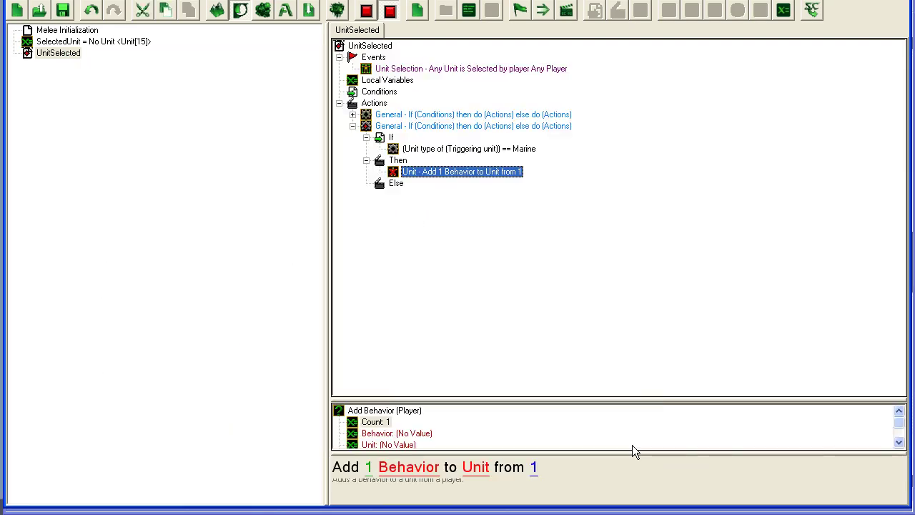
pyautogui.doubleClick(383, 434)
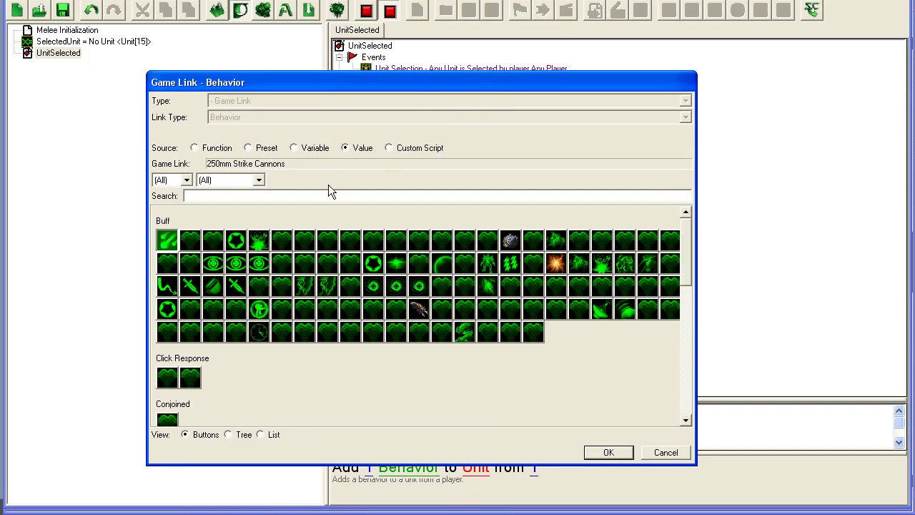
pyautogui.write('marine')
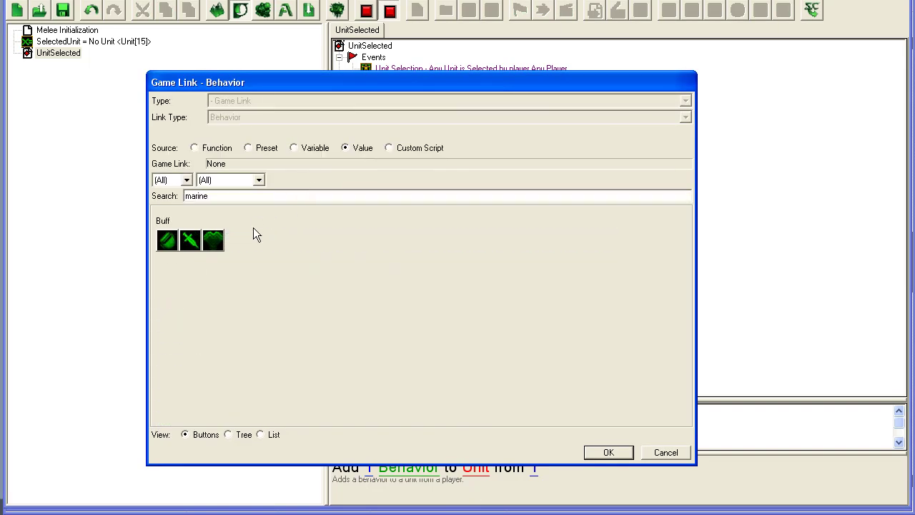
pyautogui.click(214, 241)
pyautogui.click(607, 451)
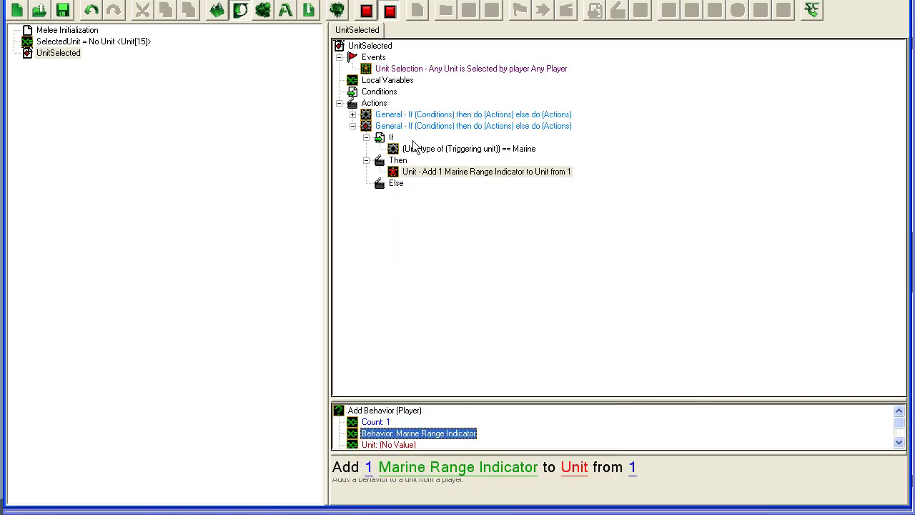
# Step: Set the action's unit to Triggering Unit and its player to Triggering Player
pyautogui.click(398, 445)
pyautogui.doubleClick(399, 444)
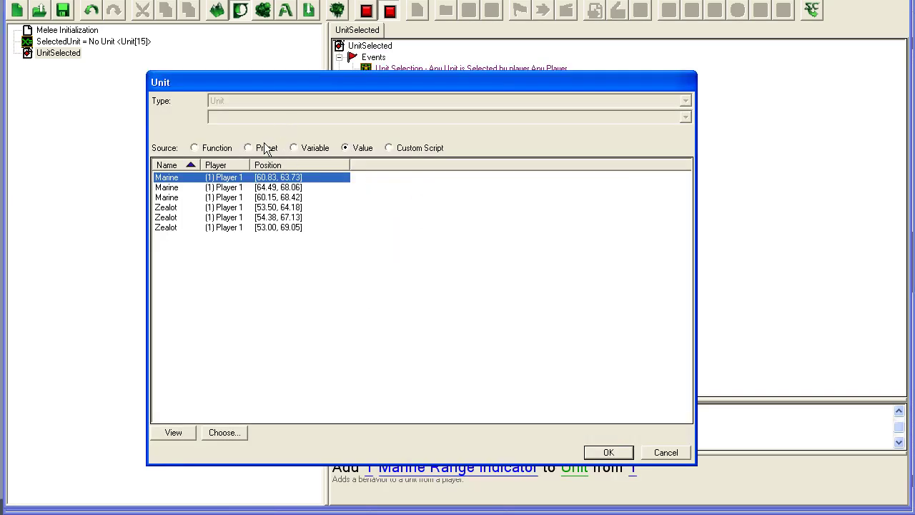
pyautogui.click(204, 148)
pyautogui.click(396, 163)
pyautogui.write('trig')
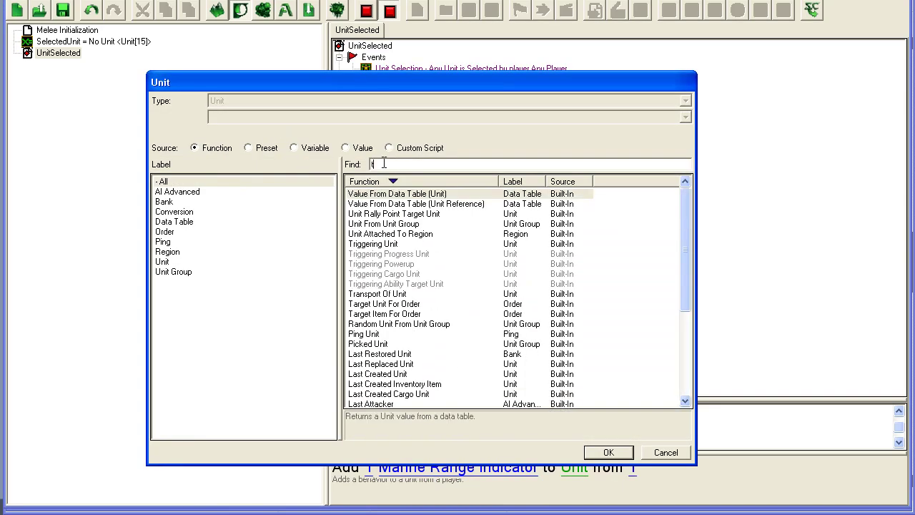
pyautogui.doubleClick(384, 194)
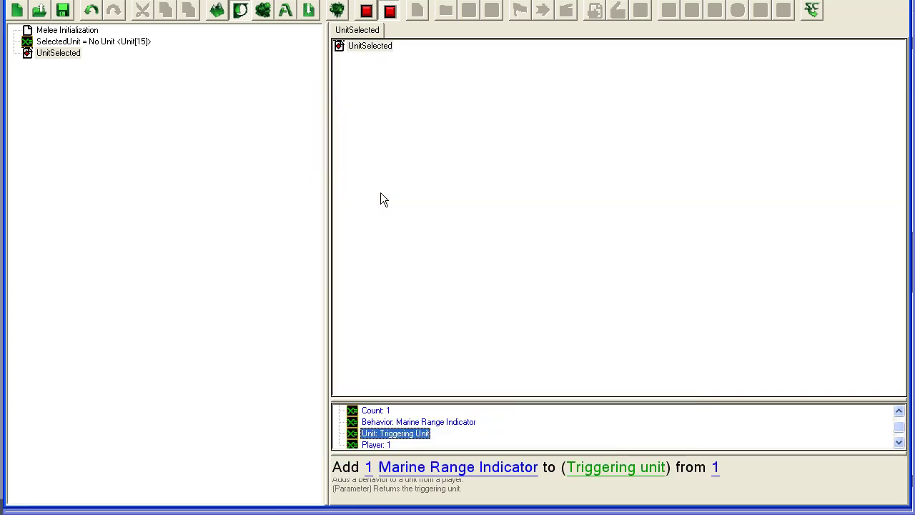
pyautogui.scroll(-1, 382, 444)
pyautogui.doubleClick(378, 435)
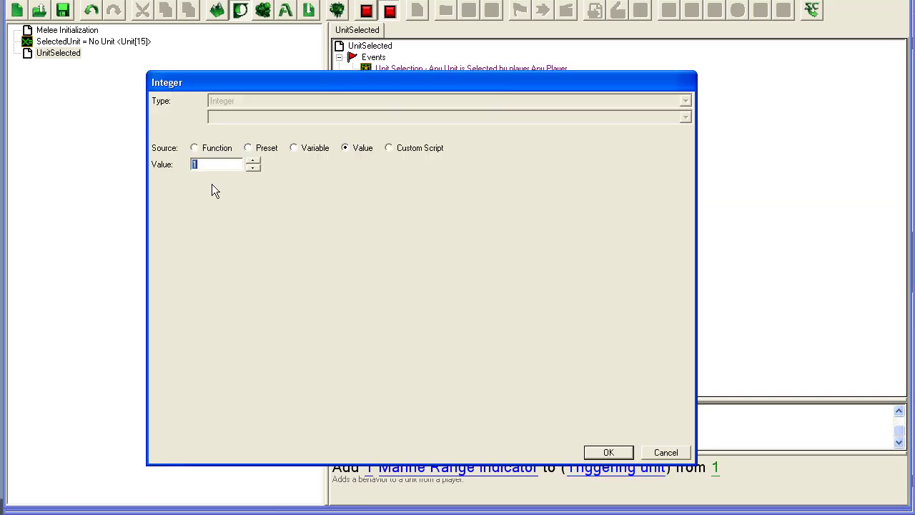
pyautogui.click(199, 148)
pyautogui.click(378, 164)
pyautogui.write('trig')
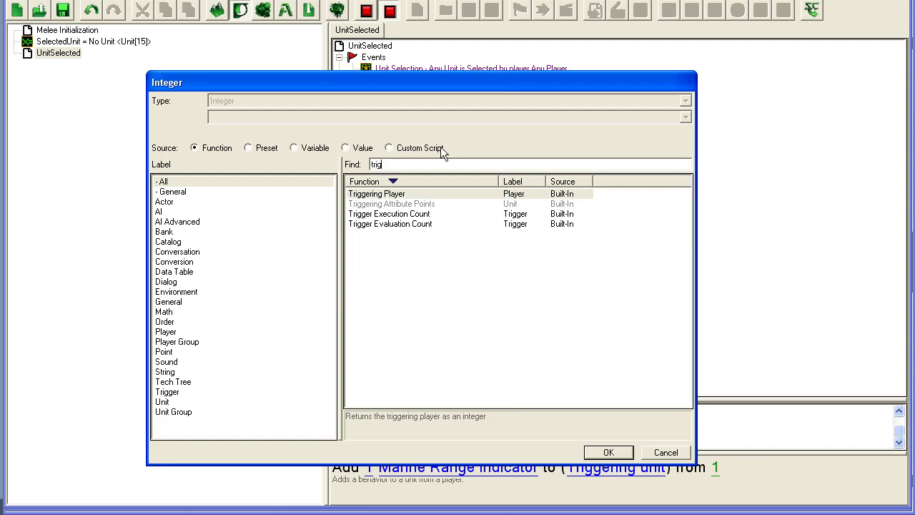
pyautogui.doubleClick(398, 195)
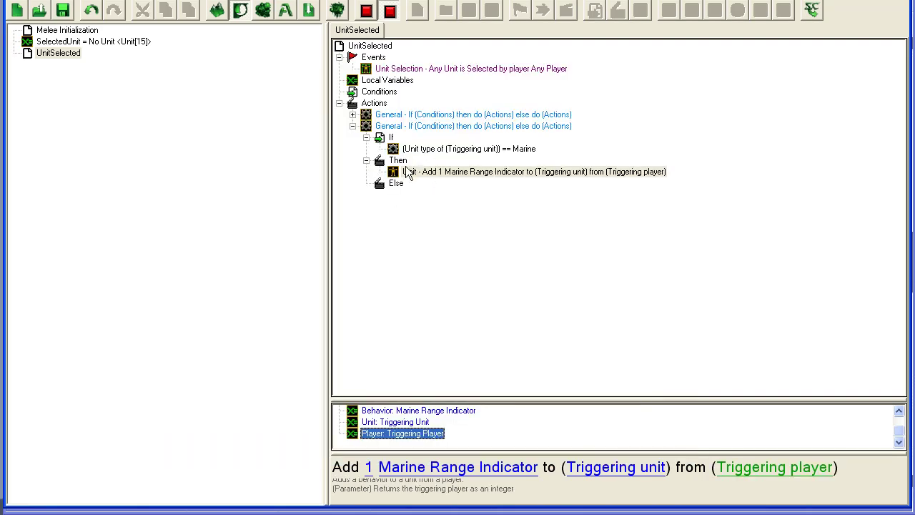
# Step: Add a Set Variable action for SelectedUnit with index Triggering Player
pyautogui.hotkey('ctrl', 'r')
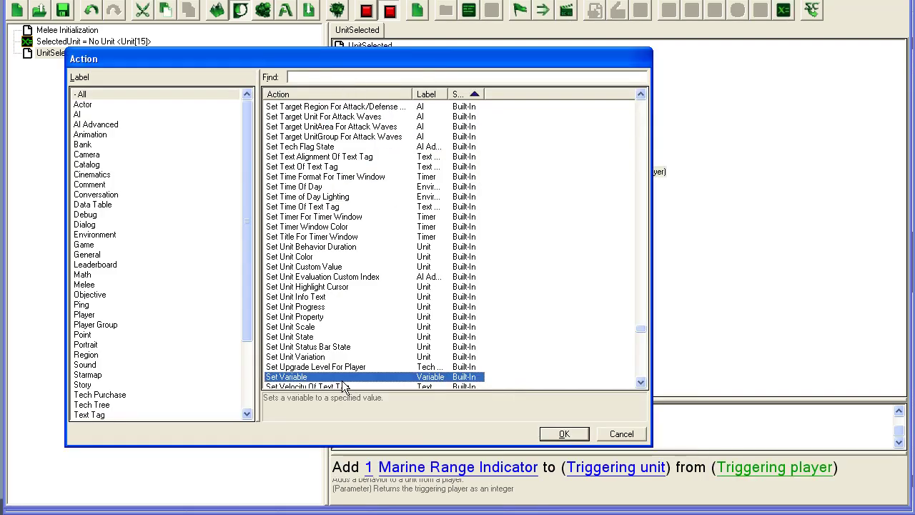
pyautogui.doubleClick(328, 377)
pyautogui.doubleClick(410, 422)
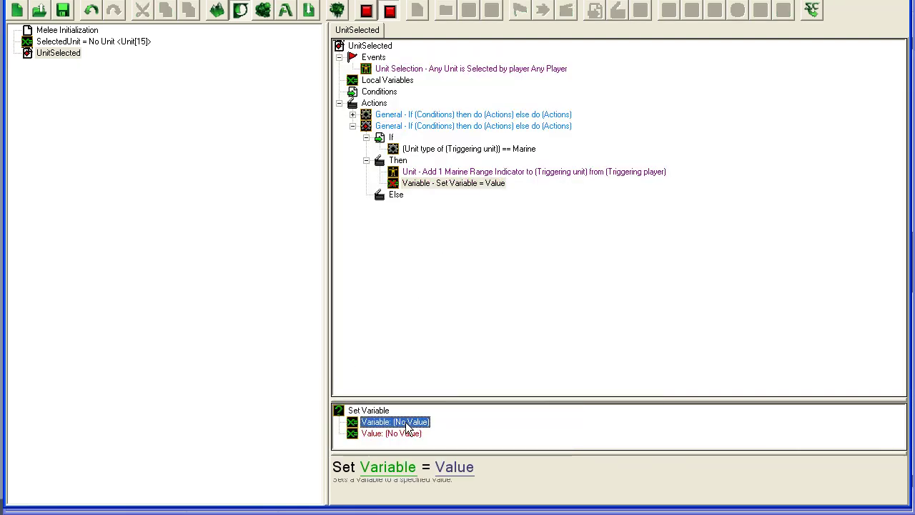
pyautogui.doubleClick(269, 193)
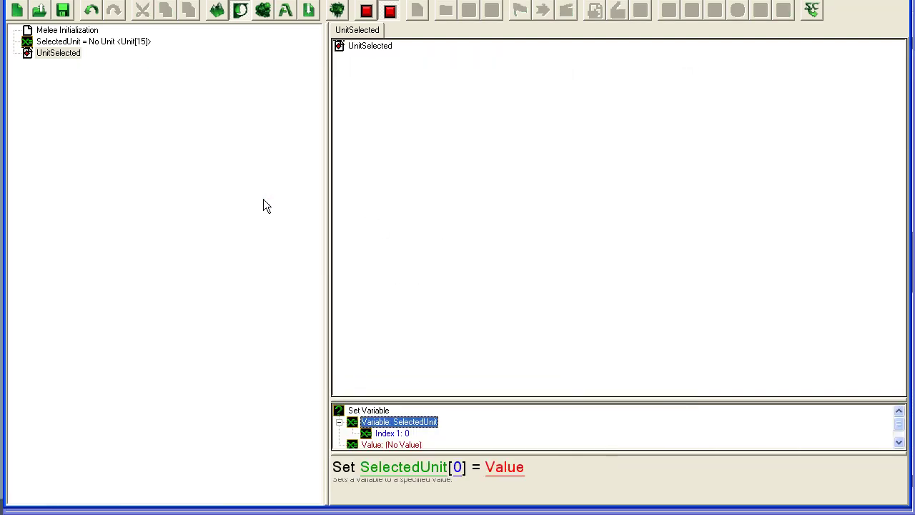
pyautogui.doubleClick(392, 433)
pyautogui.click(207, 149)
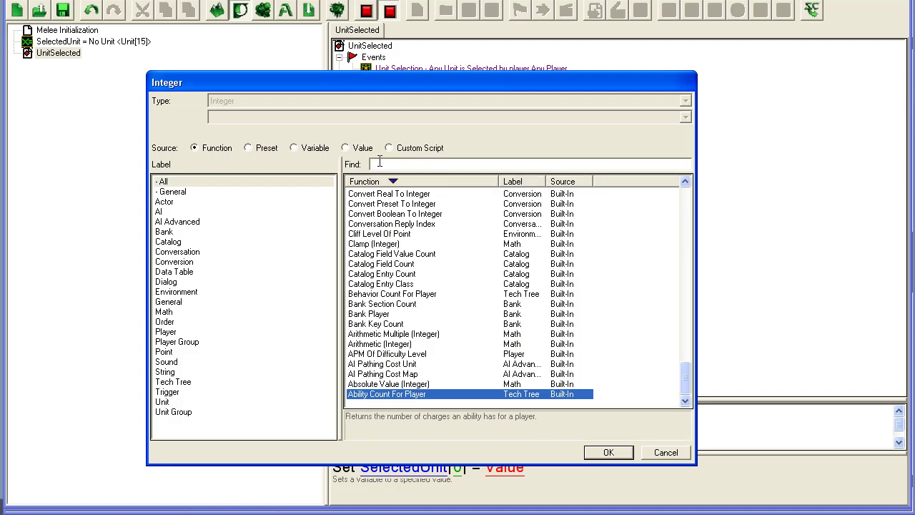
pyautogui.write('trig')
pyautogui.doubleClick(384, 194)
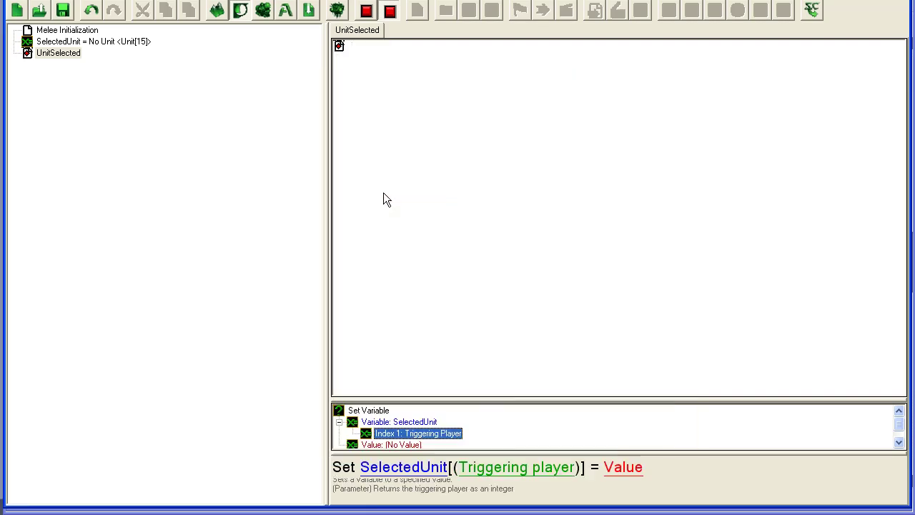
# Step: Set the SelectedUnit value to the Triggering Unit function
pyautogui.doubleClick(391, 443)
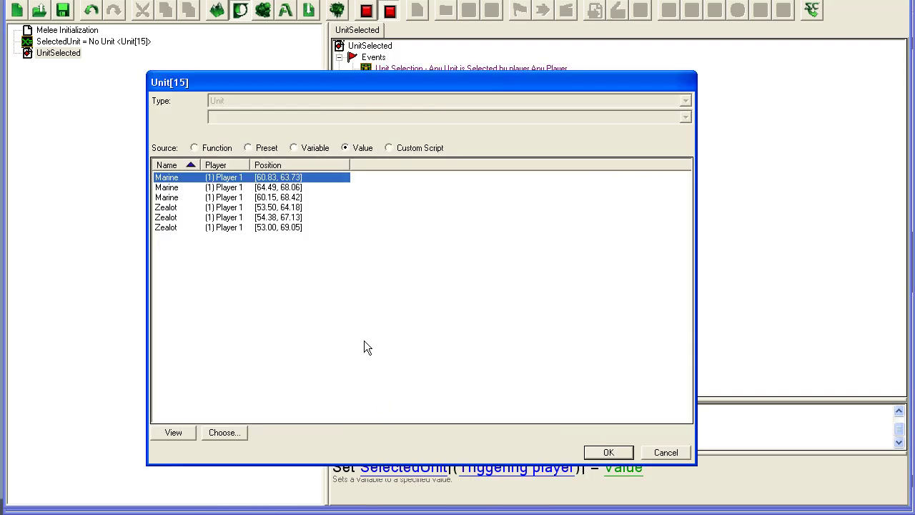
pyautogui.click(215, 148)
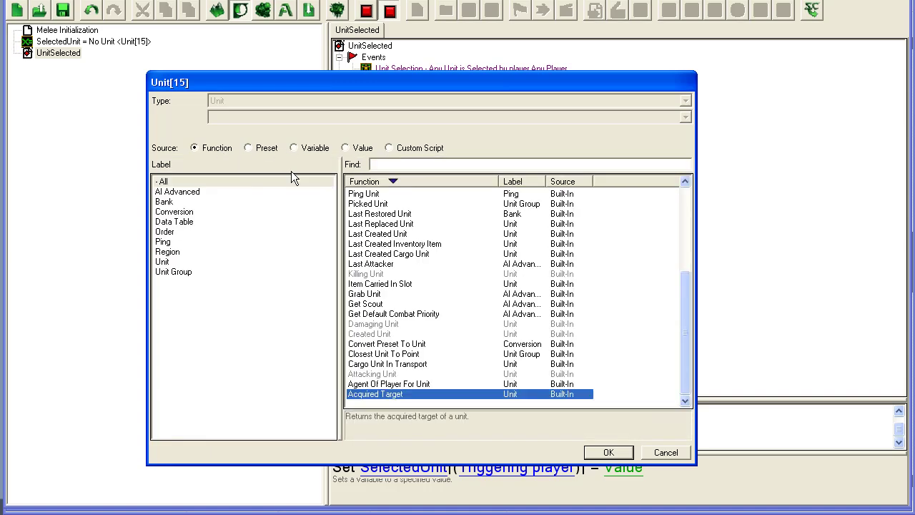
pyautogui.click(393, 164)
pyautogui.write('trig')
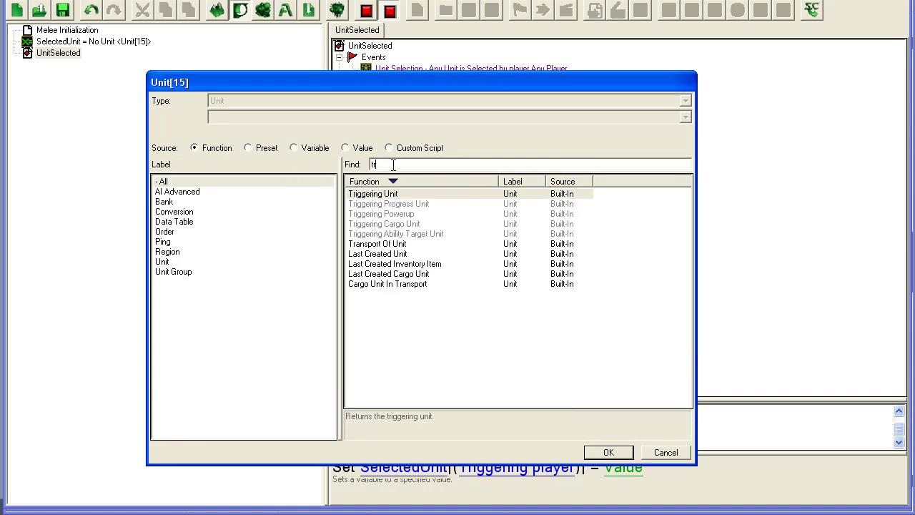
pyautogui.doubleClick(402, 193)
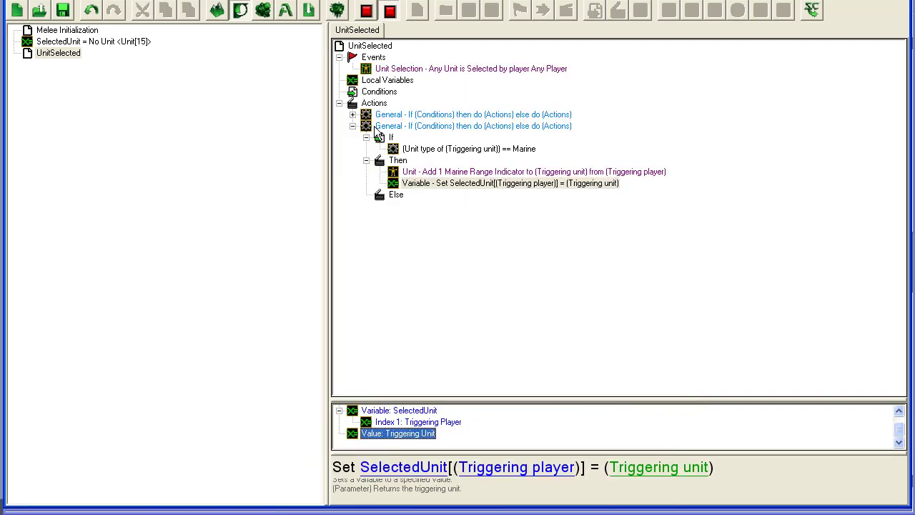
pyautogui.click(389, 196)
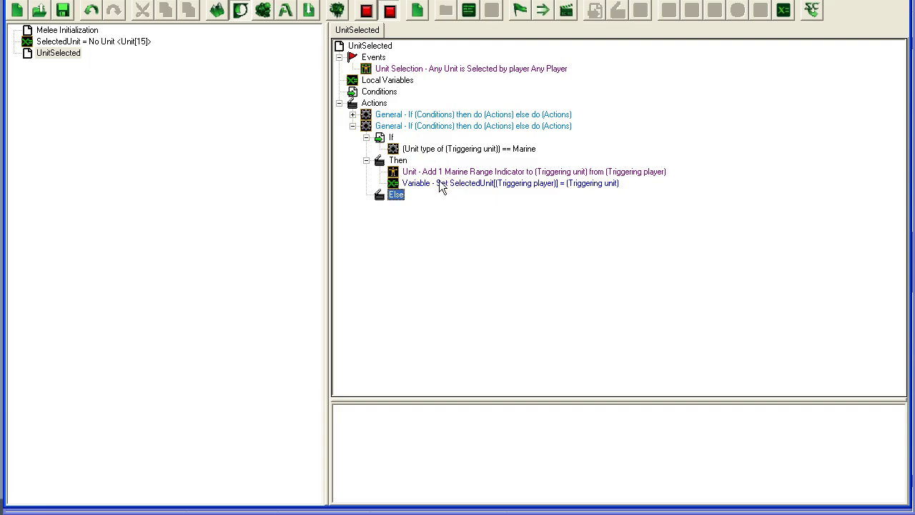
# Step: Add a Set Variable action for SelectedUnit under Else and switch its index source to Function
pyautogui.hotkey('ctrl', 'r')
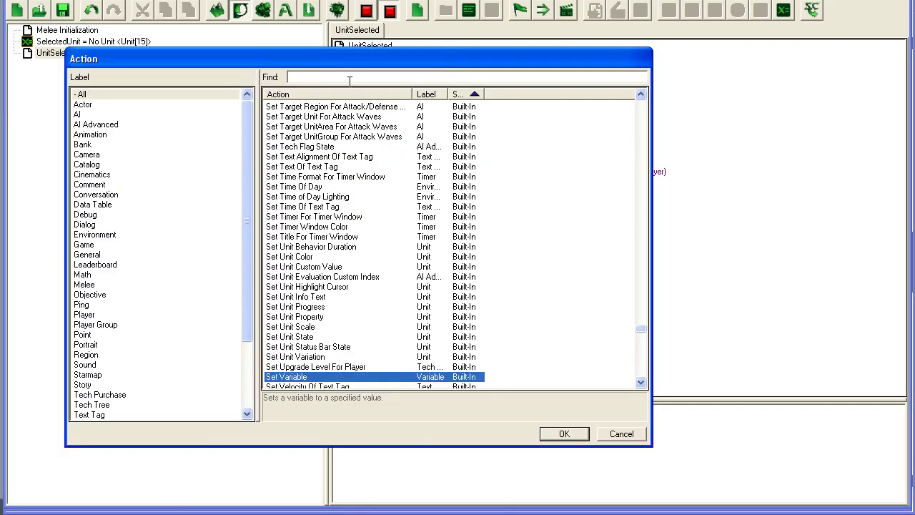
pyautogui.doubleClick(286, 376)
pyautogui.doubleClick(396, 422)
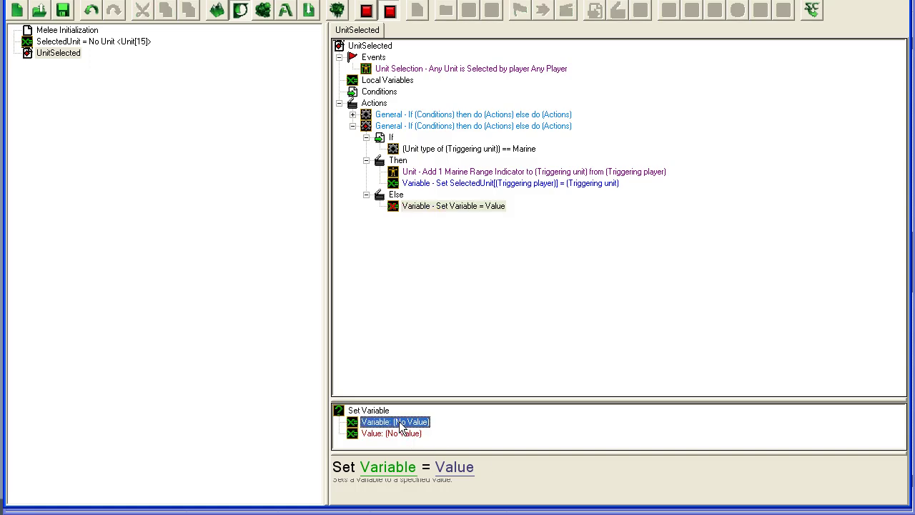
pyautogui.doubleClick(282, 193)
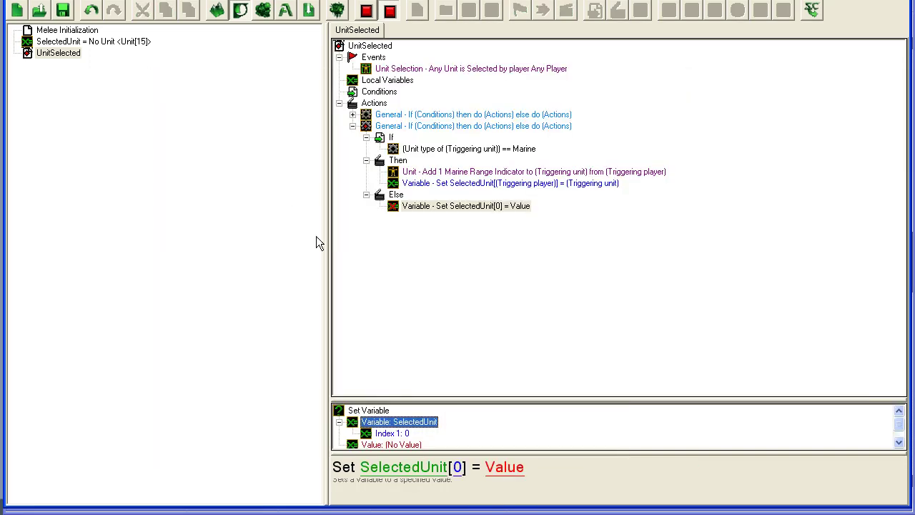
pyautogui.doubleClick(392, 433)
pyautogui.click(238, 147)
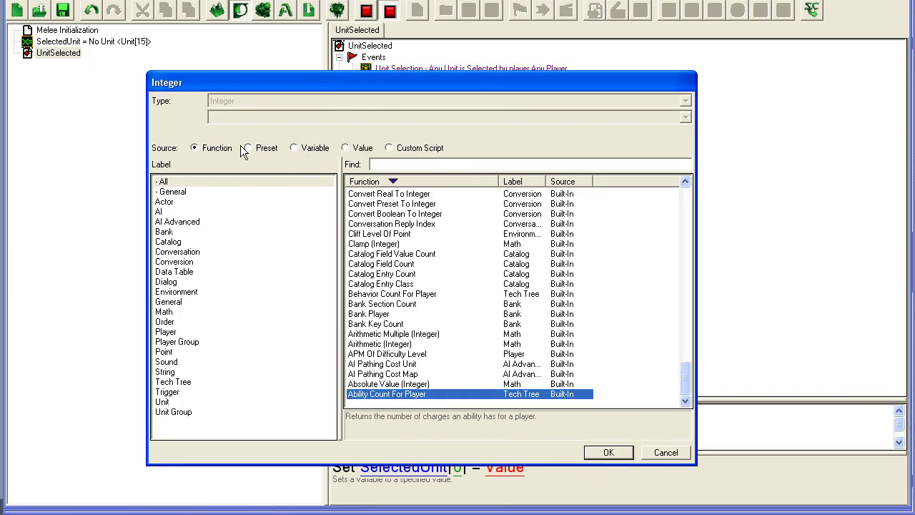